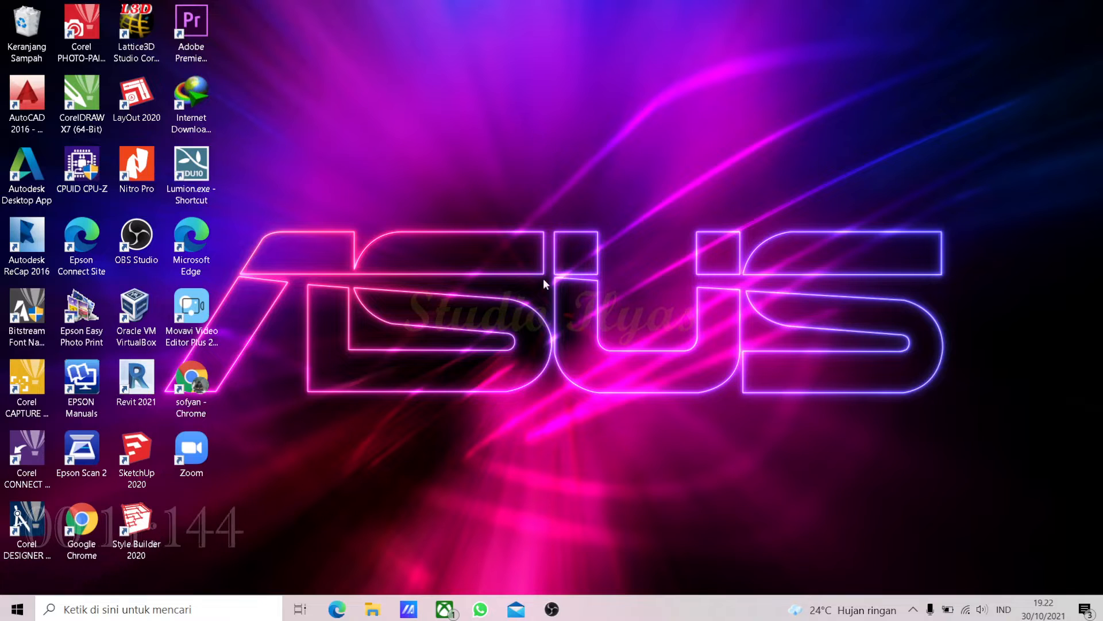
{"action": "right_click", "coordinate": [585, 115]}
{"action": "left_click", "coordinate": [595, 159]}
{"action": "right_click", "coordinate": [571, 123]}
{"action": "left_click", "coordinate": [588, 166]}
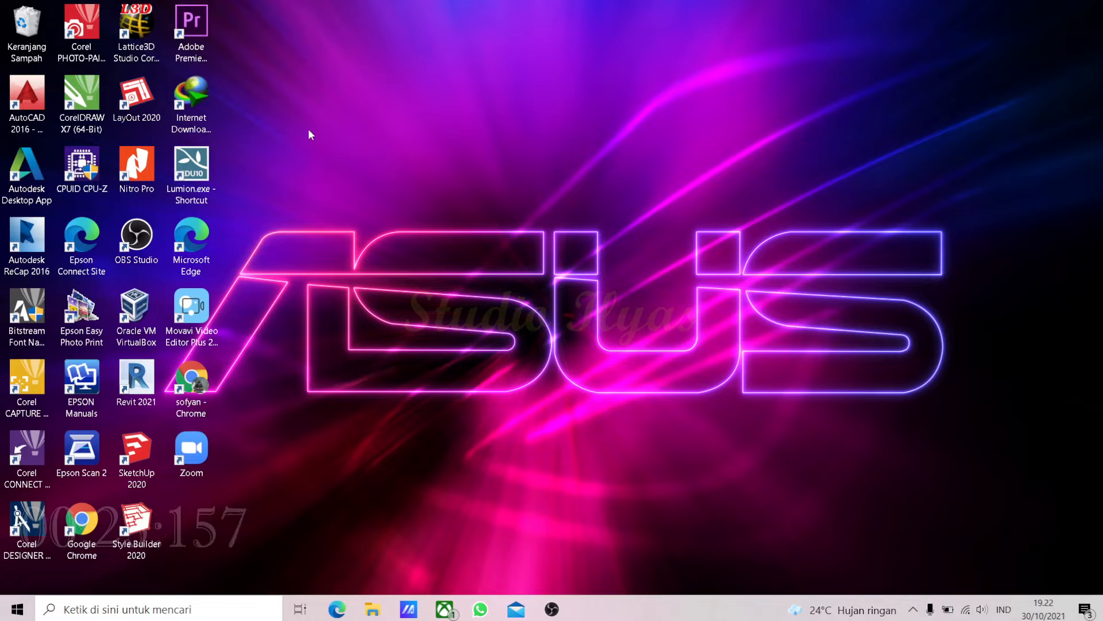
- Launch AutoCAD 2016 from the desktop and start a new blank drawing
{"action": "double_click", "coordinate": [31, 101]}
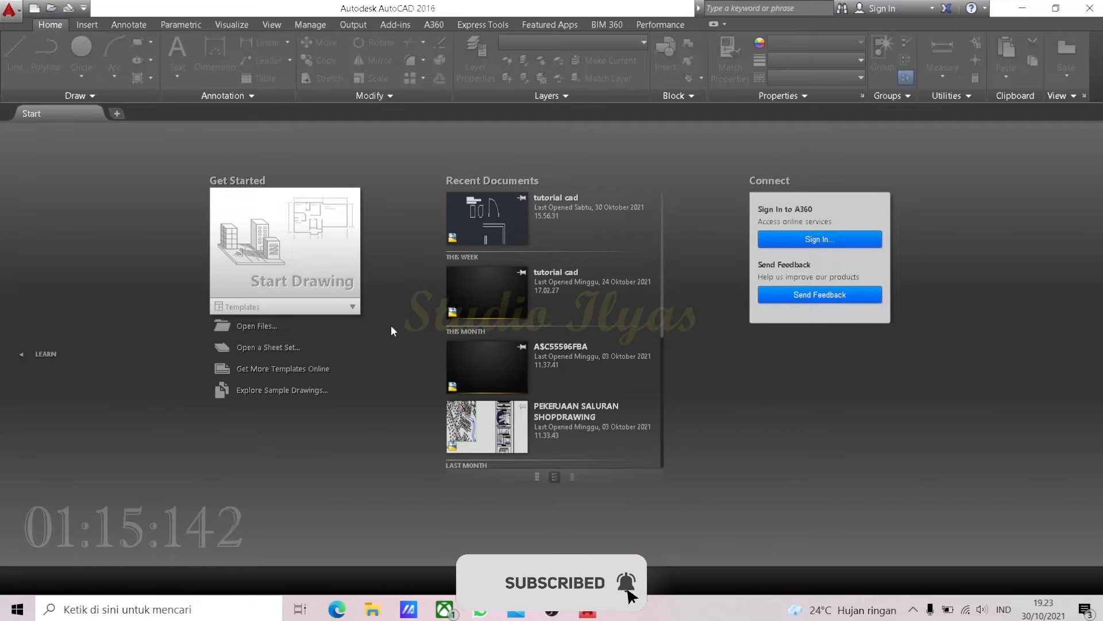
{"action": "left_click", "coordinate": [330, 278]}
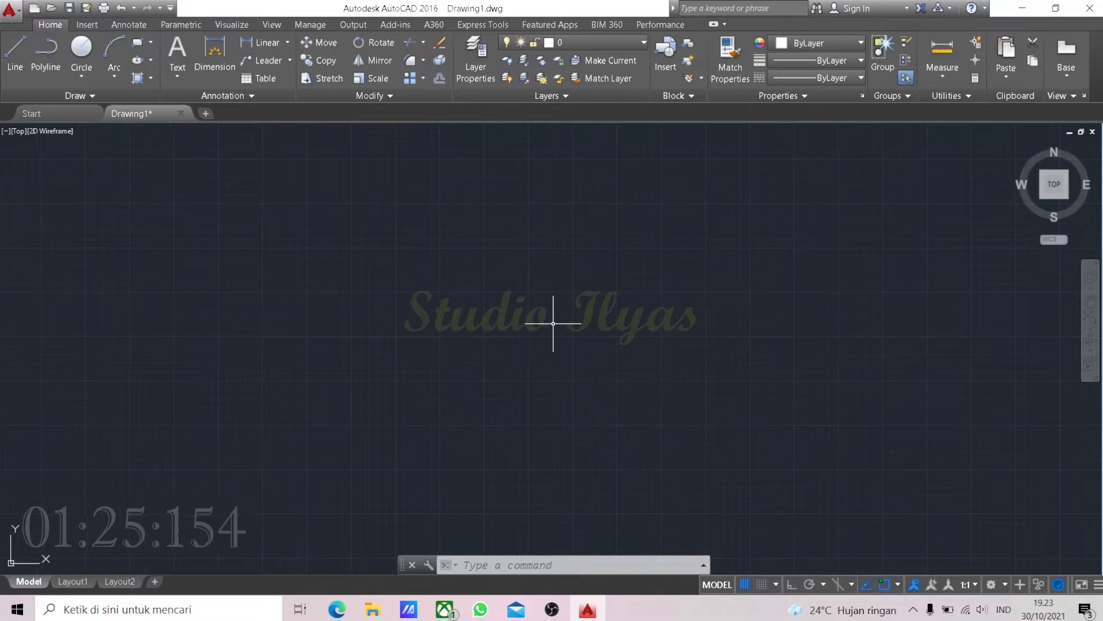
{"action": "scroll", "coordinate": [612, 313], "scroll_direction": "up", "scroll_amount": 2}
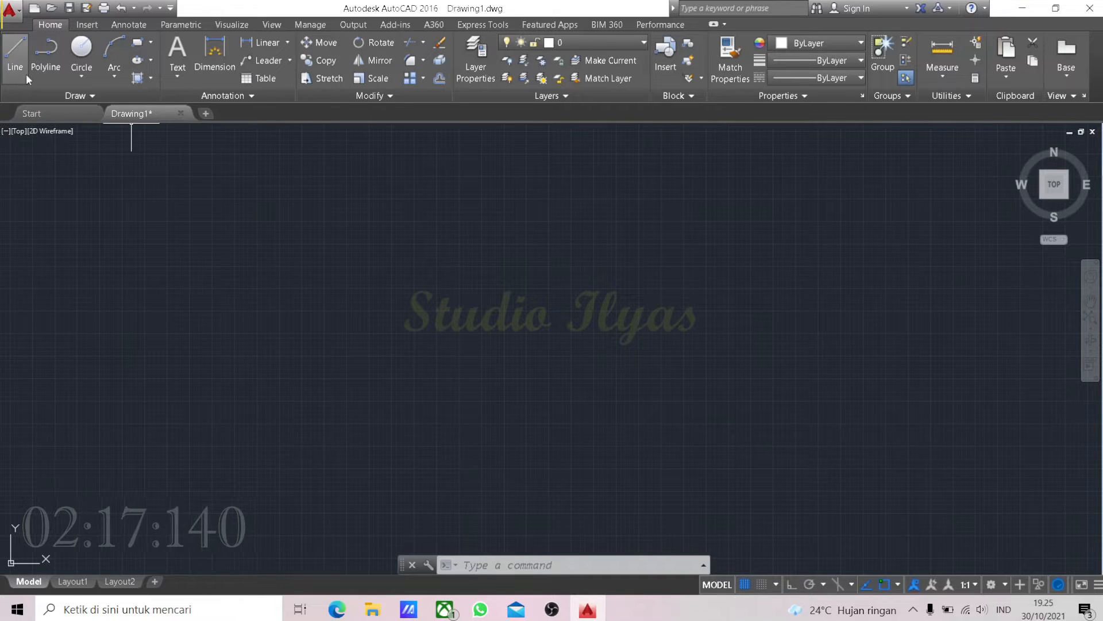
{"action": "left_click", "coordinate": [11, 11]}
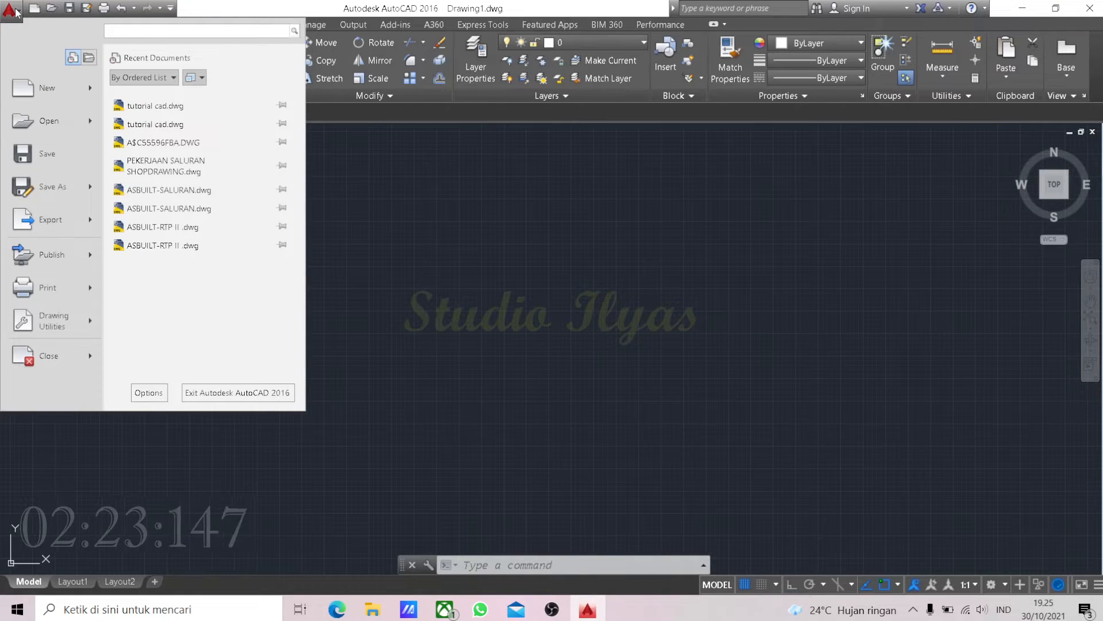
{"action": "mouse_move", "coordinate": [66, 319]}
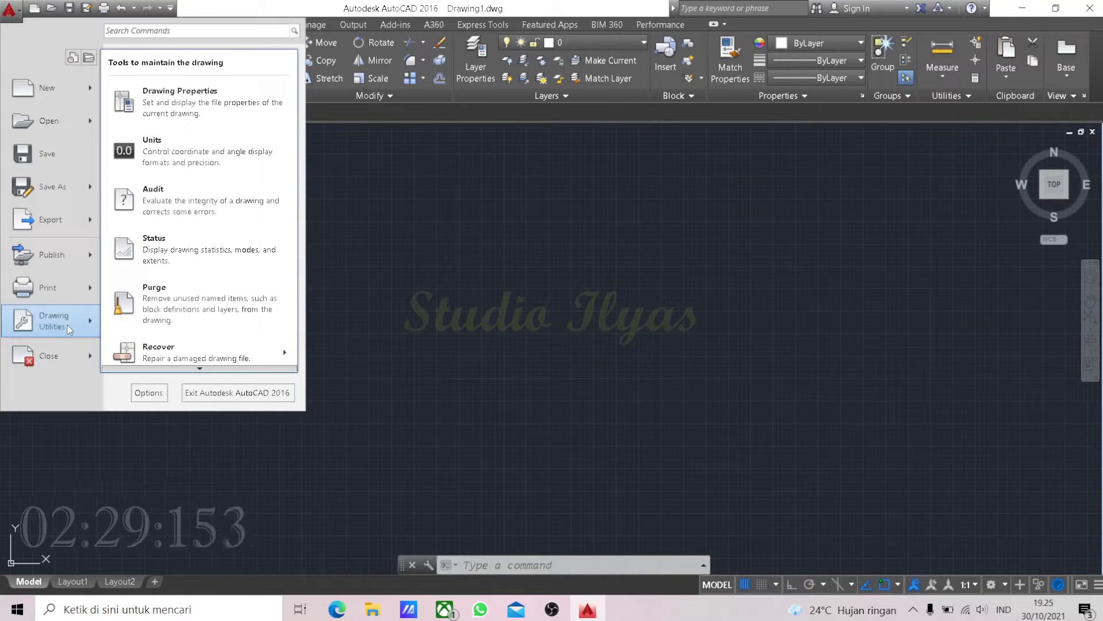
{"action": "left_click", "coordinate": [240, 153]}
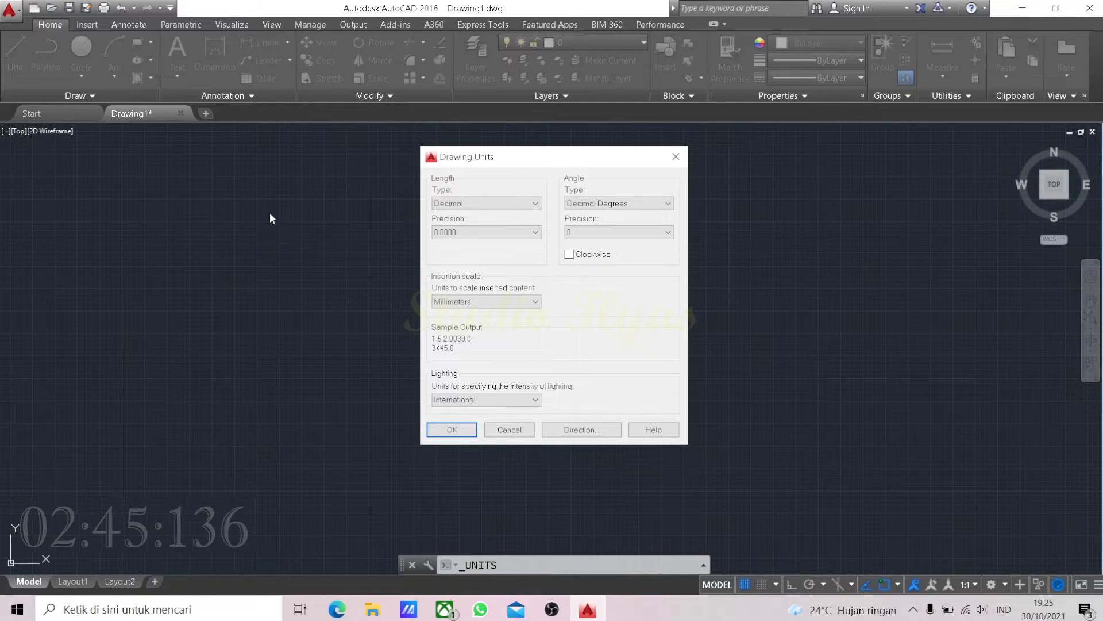
{"action": "left_click", "coordinate": [509, 430]}
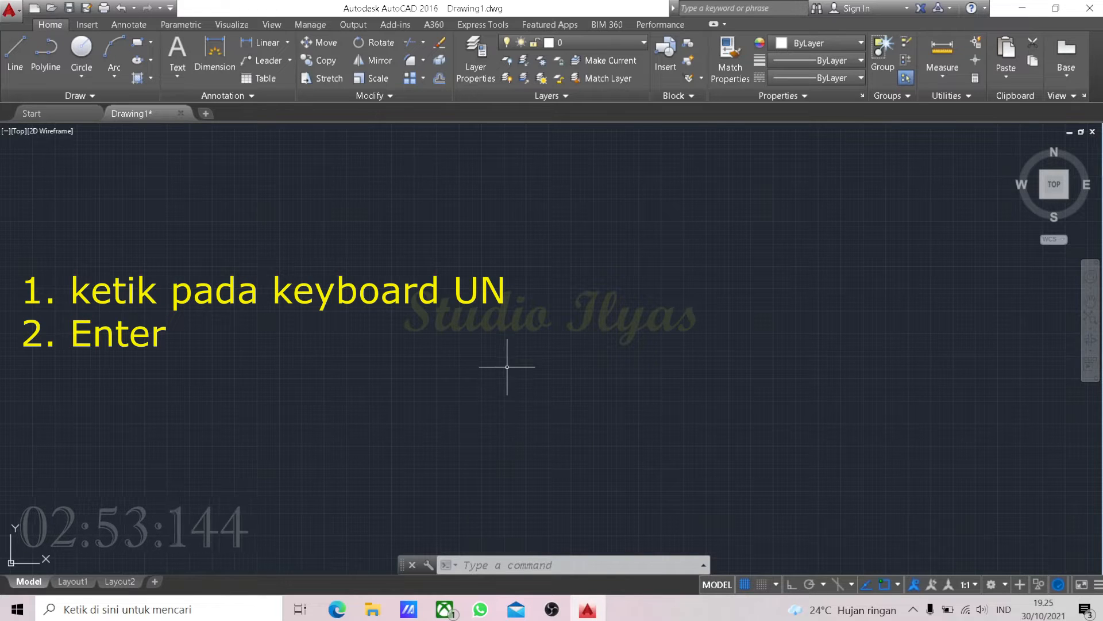
- Configure the drawing units with an insertion scale of Meters and a length precision of 0
{"action": "type", "text": "un"}
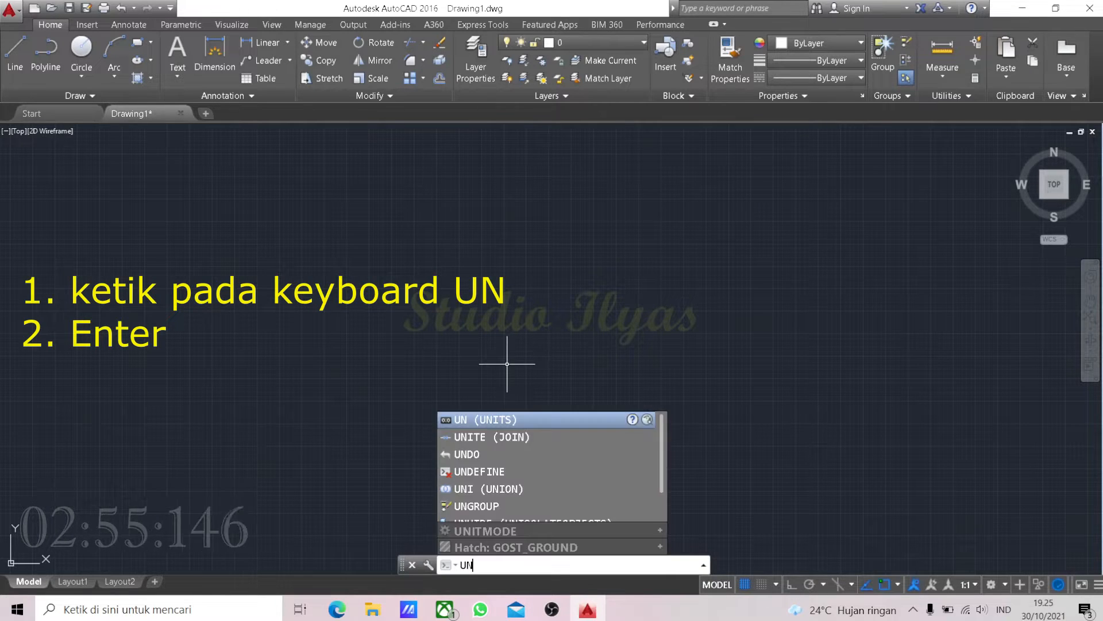
{"action": "key", "text": "Return"}
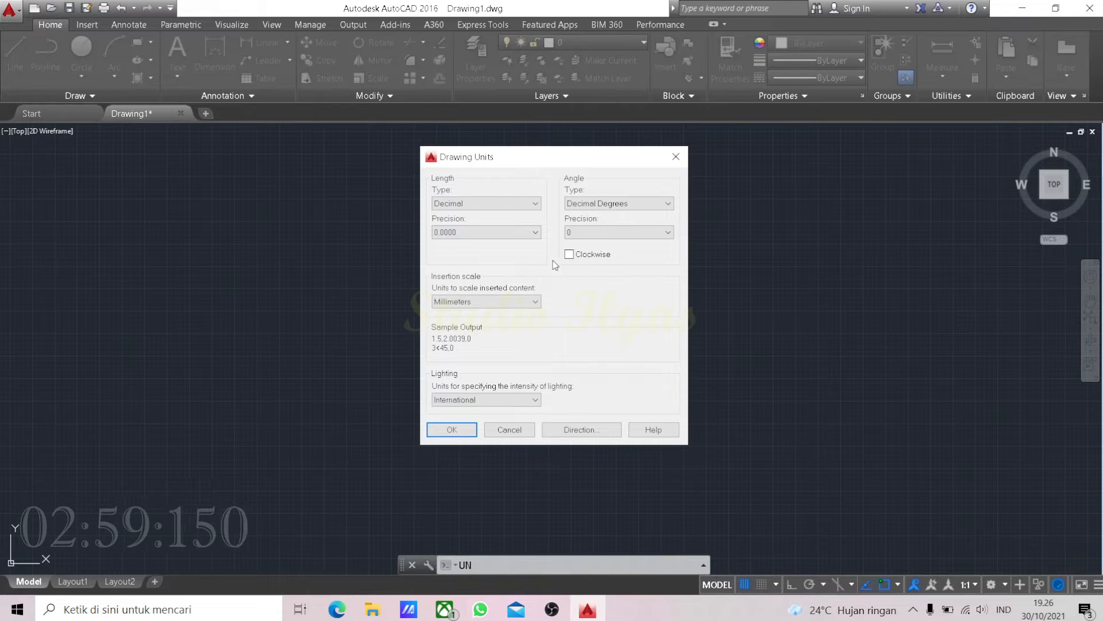
{"action": "left_click", "coordinate": [524, 238]}
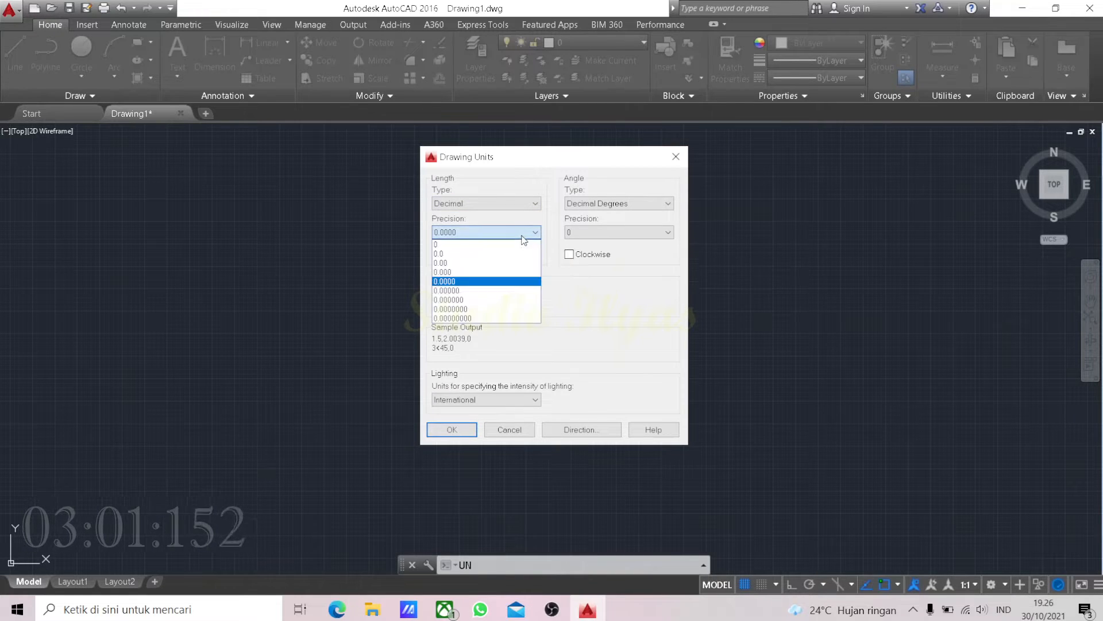
{"action": "left_click", "coordinate": [524, 238]}
{"action": "left_click", "coordinate": [535, 301]}
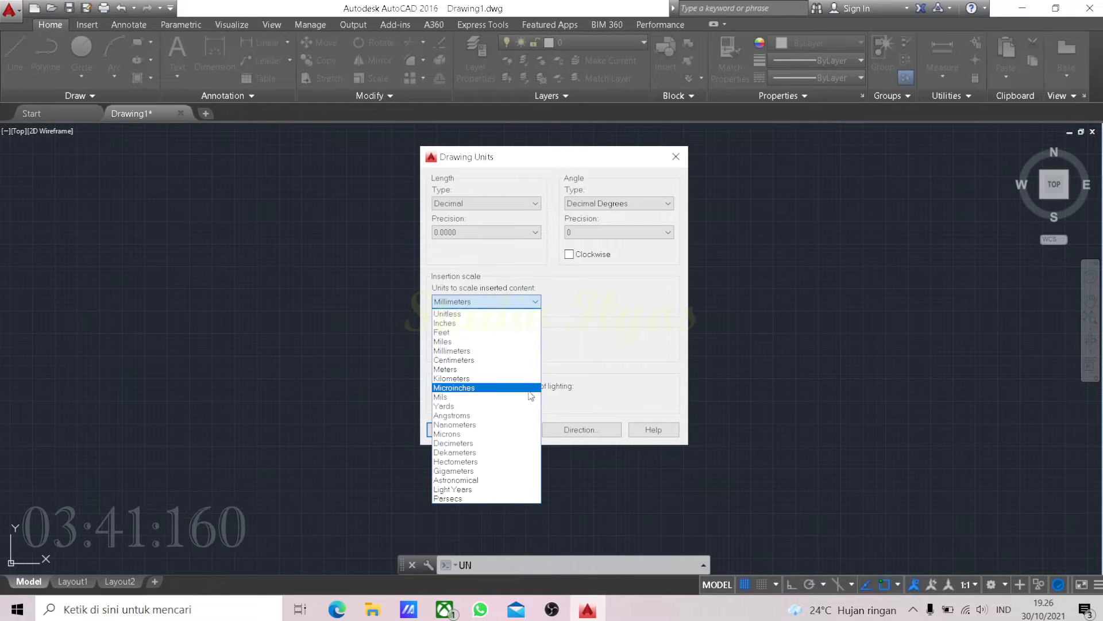
{"action": "left_click", "coordinate": [462, 371]}
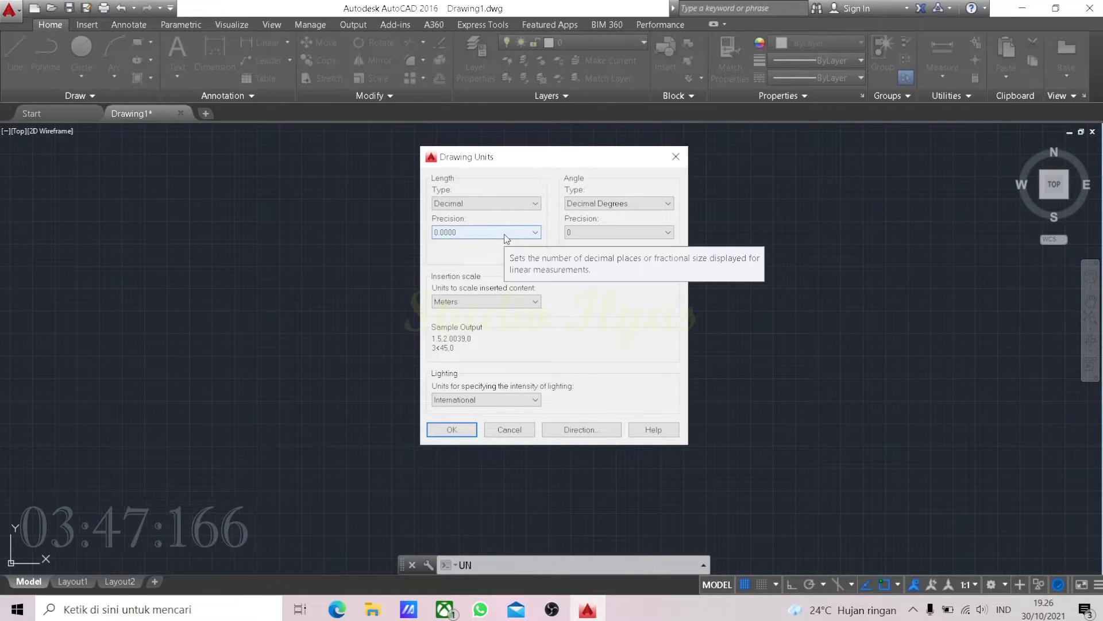
{"action": "left_click", "coordinate": [484, 233]}
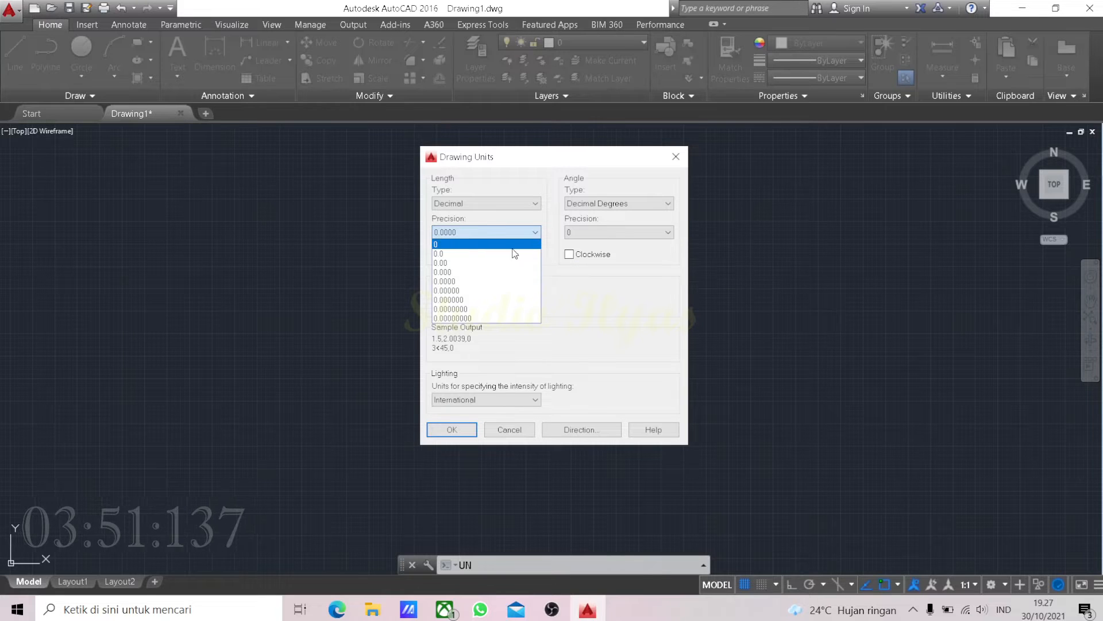
{"action": "left_click", "coordinate": [483, 245]}
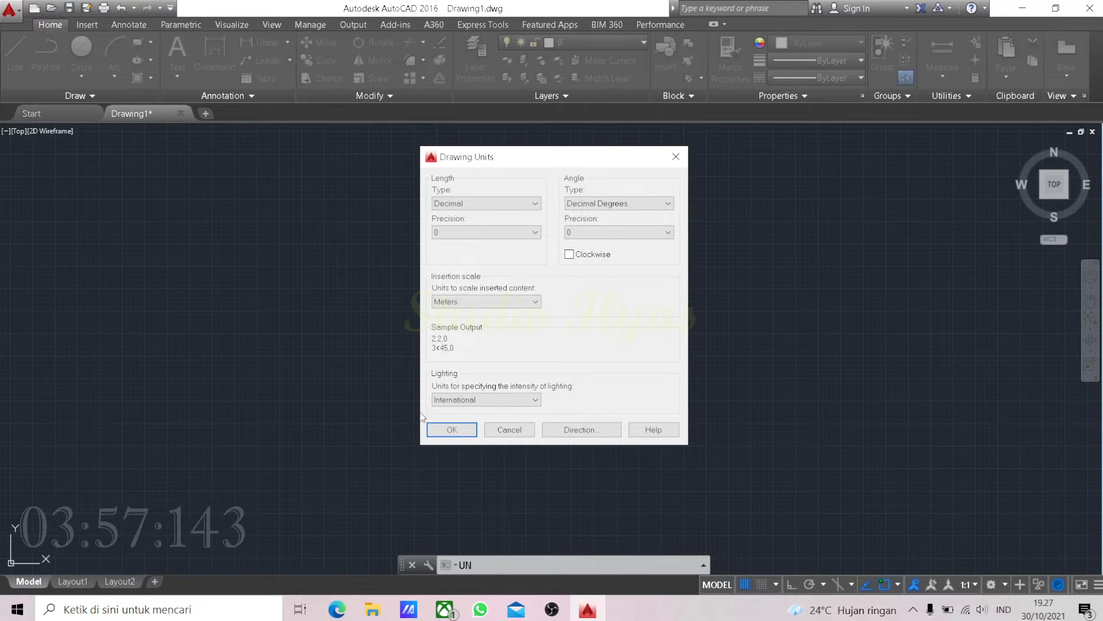
{"action": "left_click", "coordinate": [447, 430]}
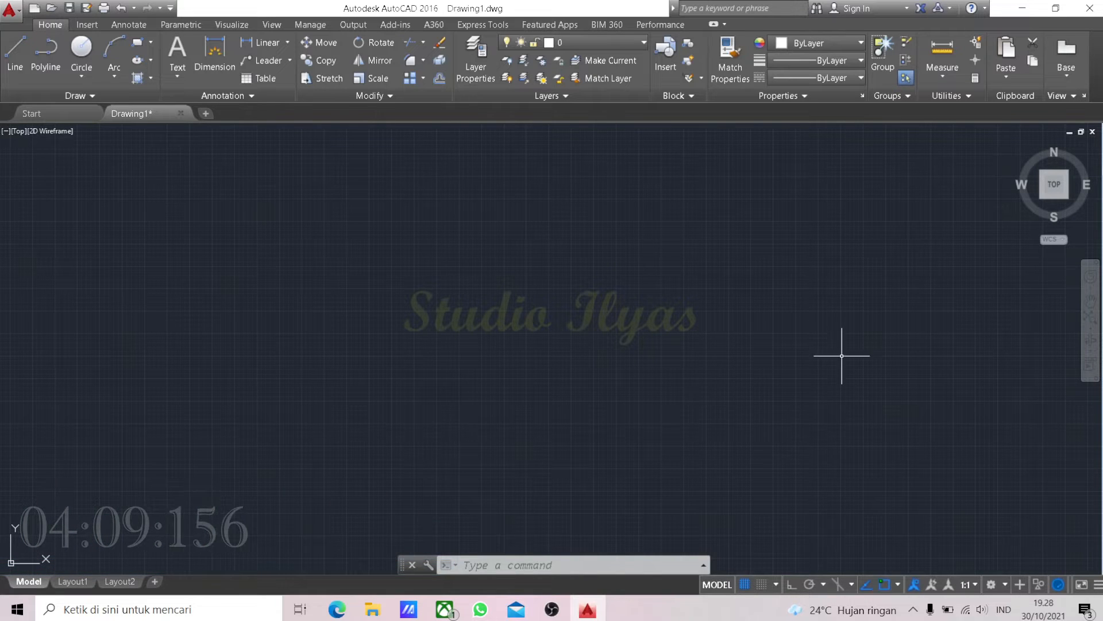
- Clear all object snap modes in the drafting settings, keeping object snap itself switched on
{"action": "left_click", "coordinate": [885, 584]}
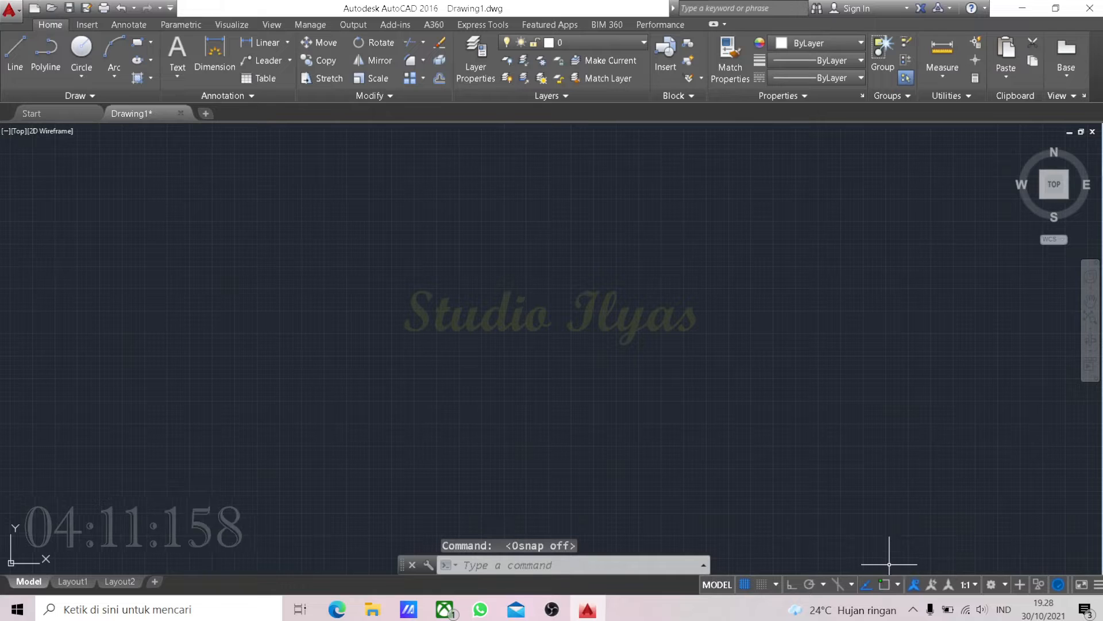
{"action": "left_click", "coordinate": [884, 585]}
{"action": "left_click", "coordinate": [898, 585]}
{"action": "left_click", "coordinate": [902, 565]}
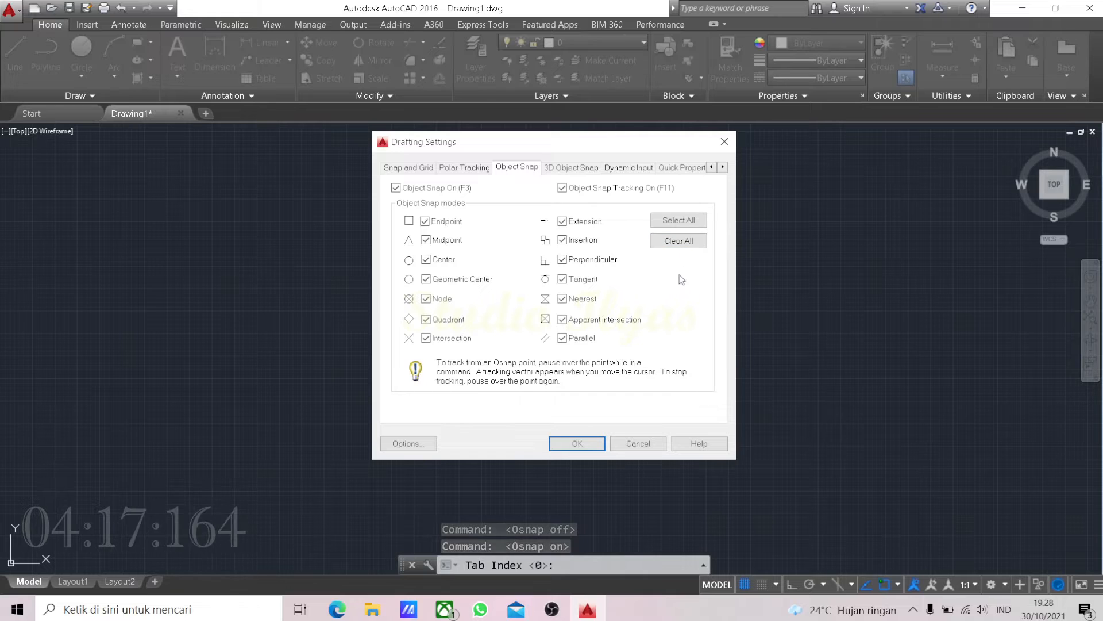
{"action": "left_click", "coordinate": [679, 242]}
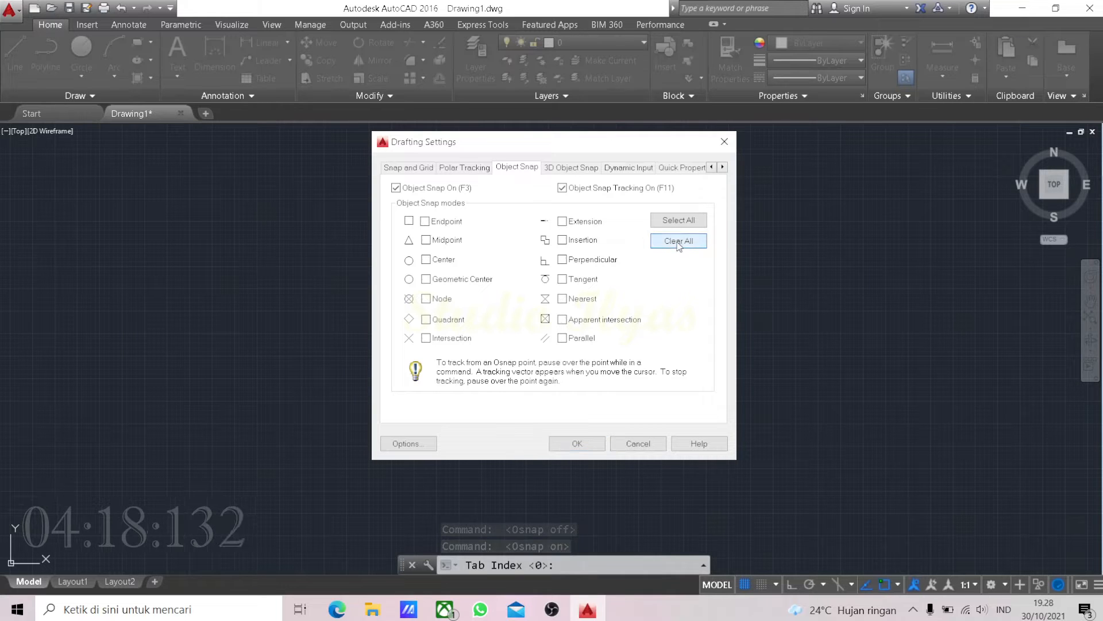
{"action": "left_click", "coordinate": [581, 443]}
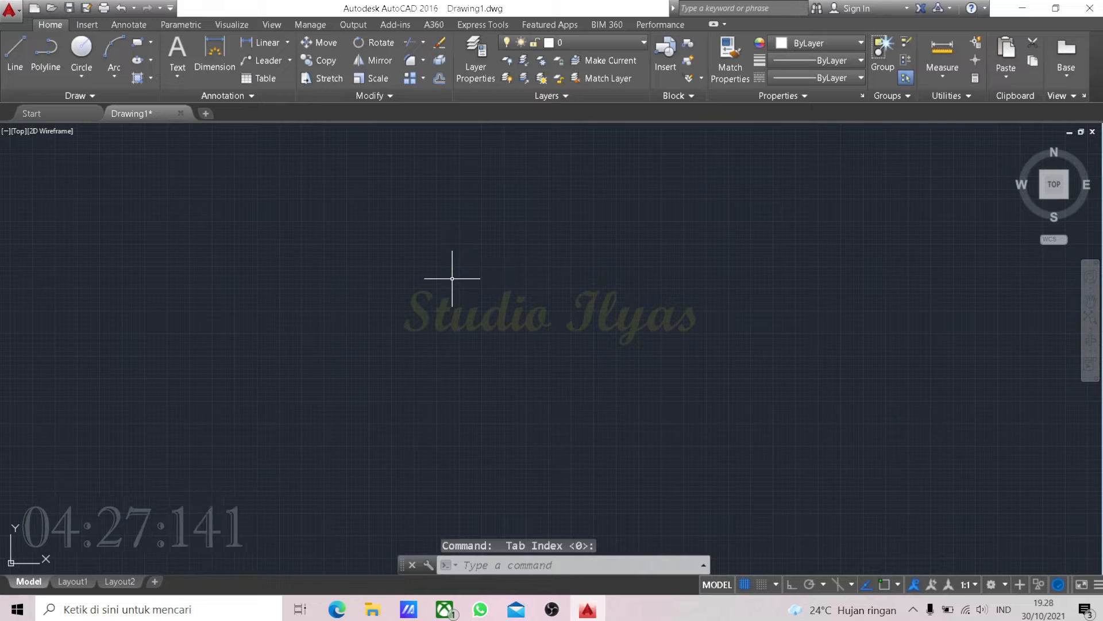
- Turn on Ortho mode and draw a horizontal line in the upper middle of the drawing area
{"action": "type", "text": "L"}
{"action": "key", "text": "Return"}
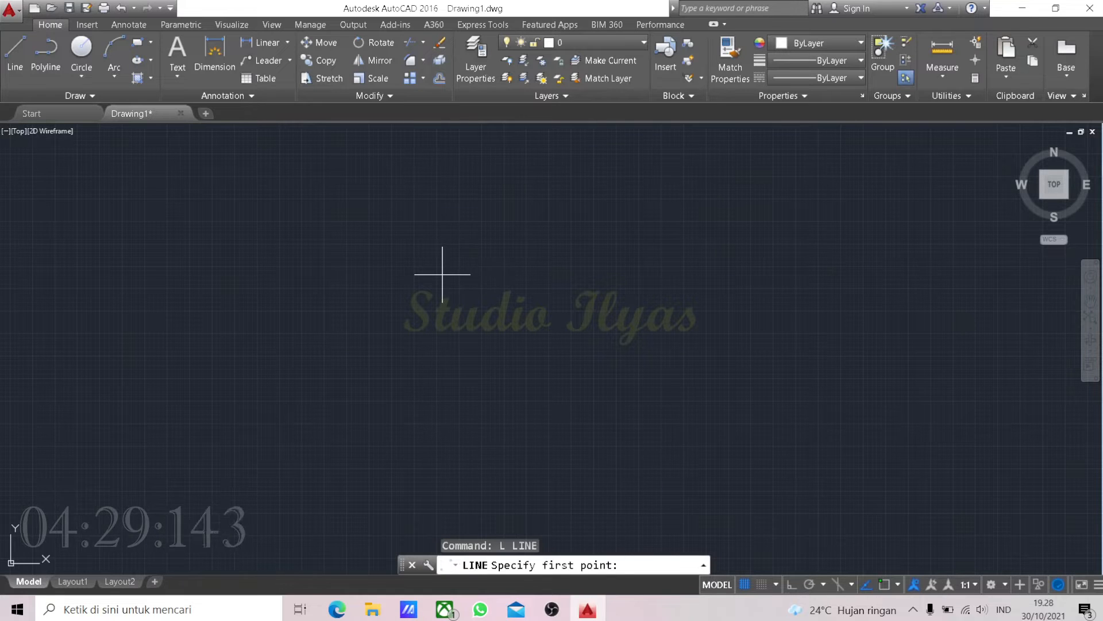
{"action": "left_click", "coordinate": [368, 268]}
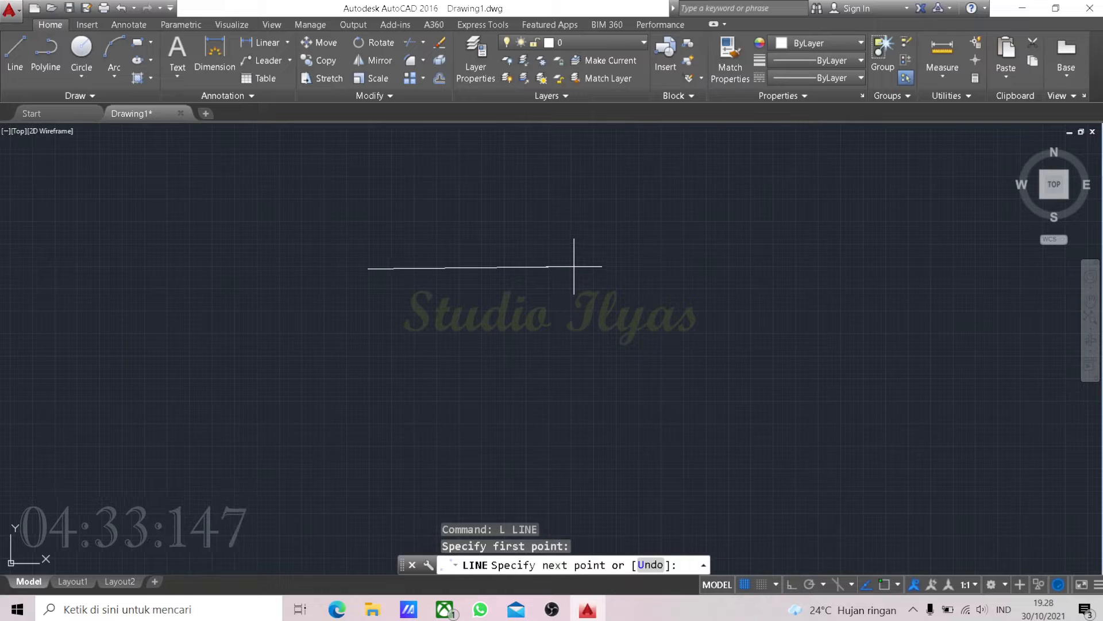
{"action": "key", "text": "F8"}
{"action": "key", "text": "Return"}
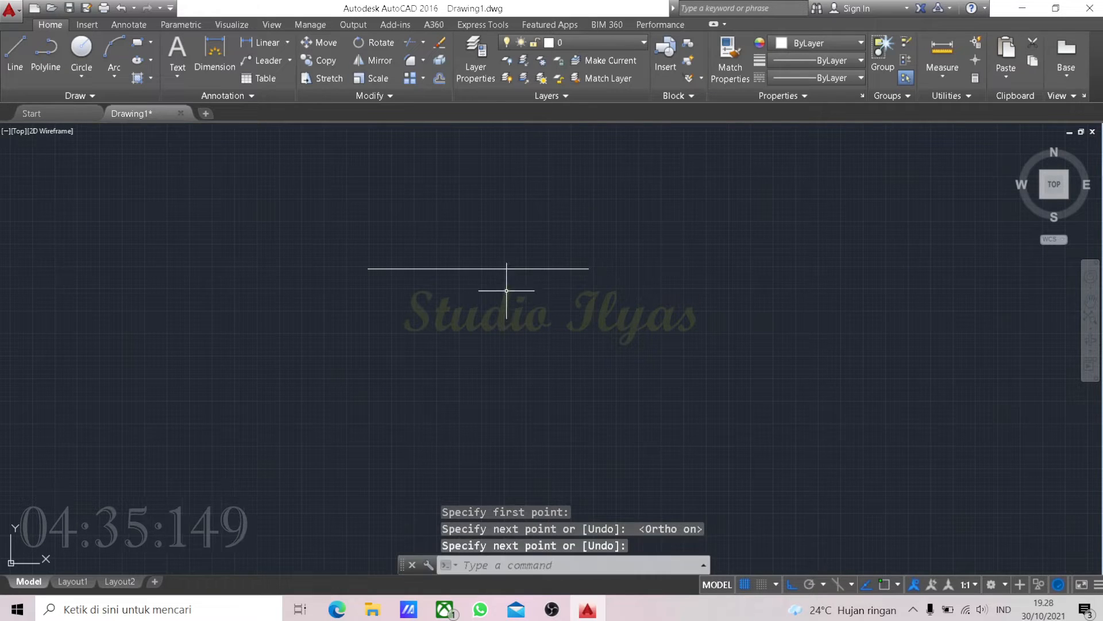
- Draw a vertical line that starts above the horizontal line and crosses it near its middle
{"action": "key", "text": "Return"}
{"action": "left_click", "coordinate": [470, 200]}
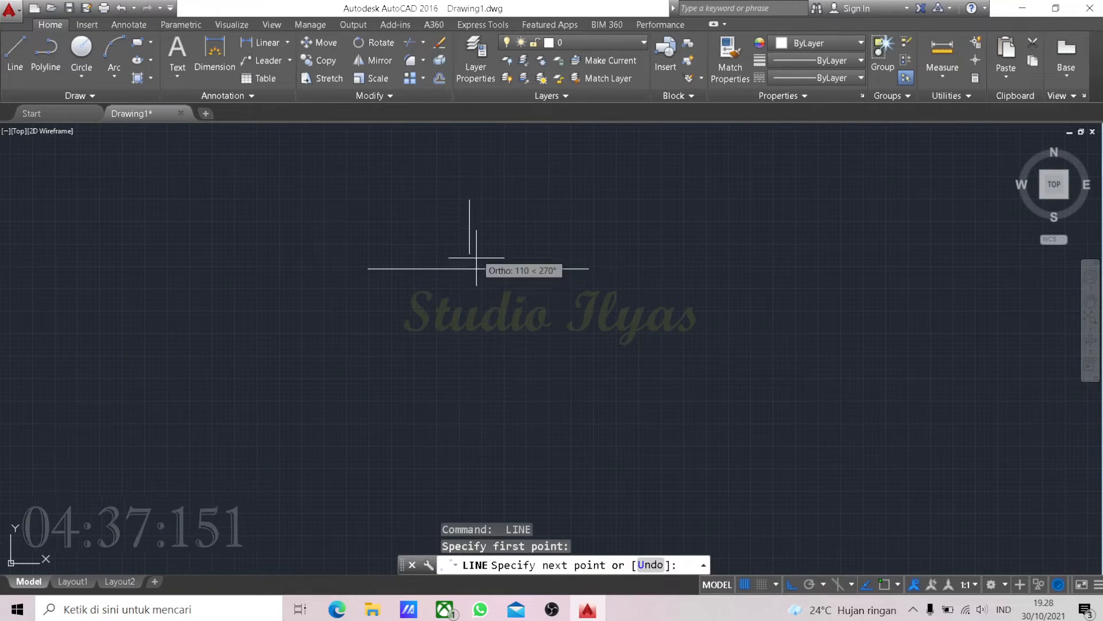
{"action": "scroll", "coordinate": [474, 288], "scroll_direction": "up", "scroll_amount": 6}
{"action": "middle_click_drag", "start_coordinate": [471, 233], "coordinate": [491, 362]}
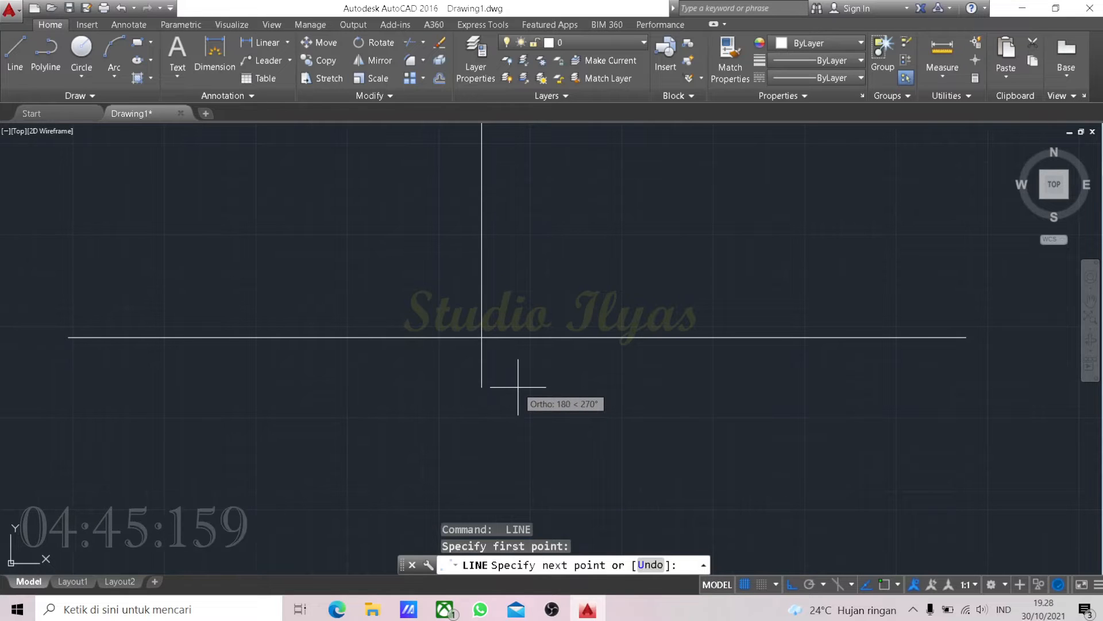
{"action": "scroll", "coordinate": [529, 270], "scroll_direction": "down", "scroll_amount": 2}
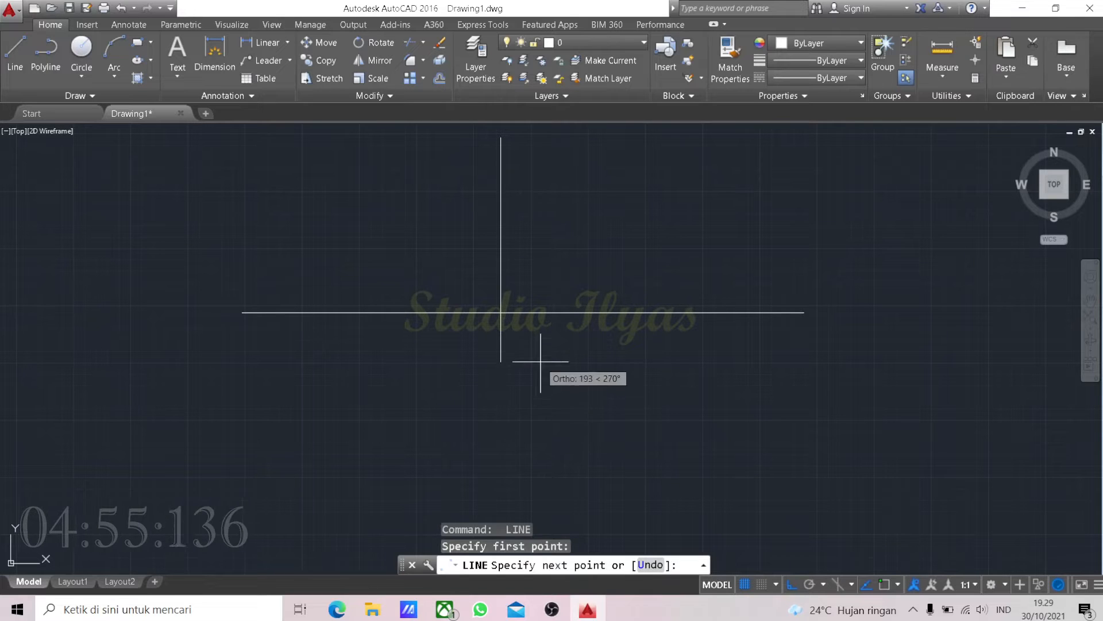
{"action": "left_click", "coordinate": [598, 400]}
{"action": "key", "text": "Return"}
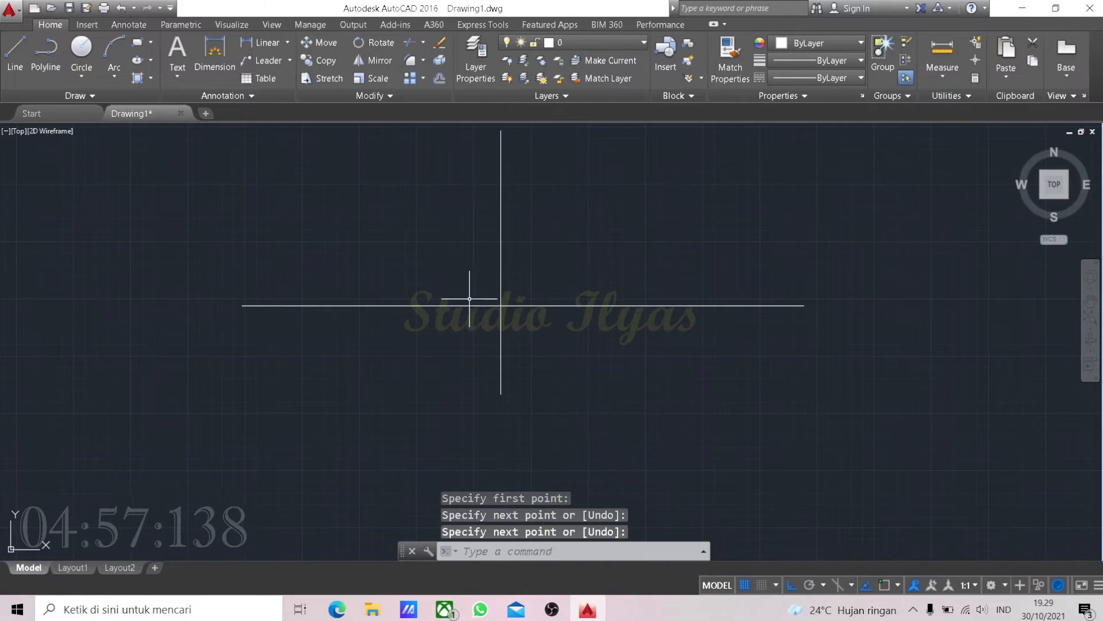
{"action": "left_click", "coordinate": [446, 306]}
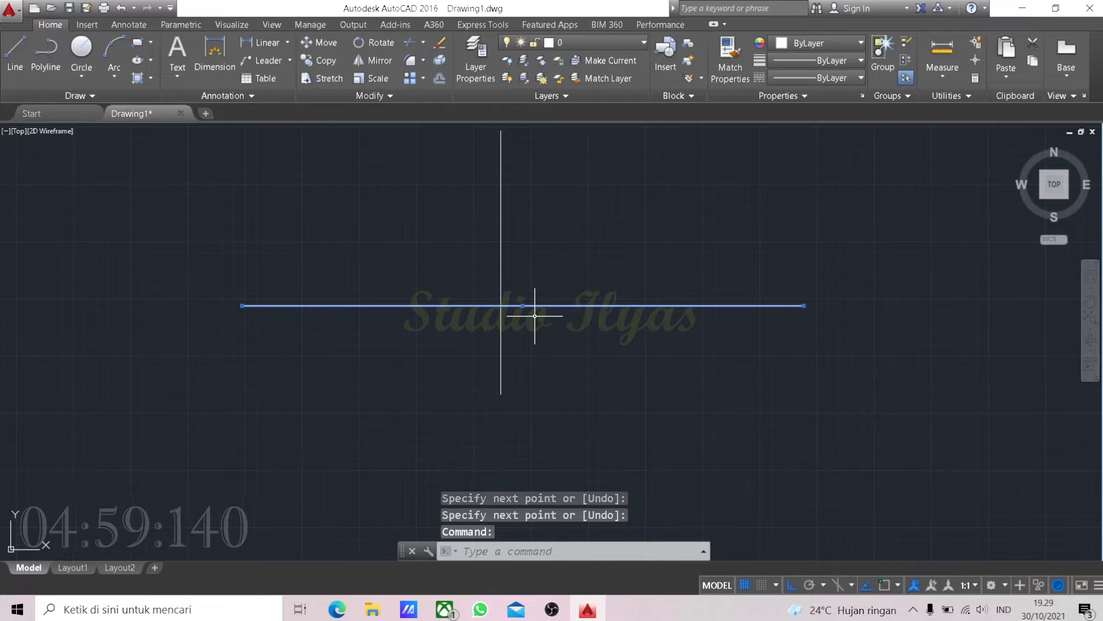
{"action": "key", "text": "Escape"}
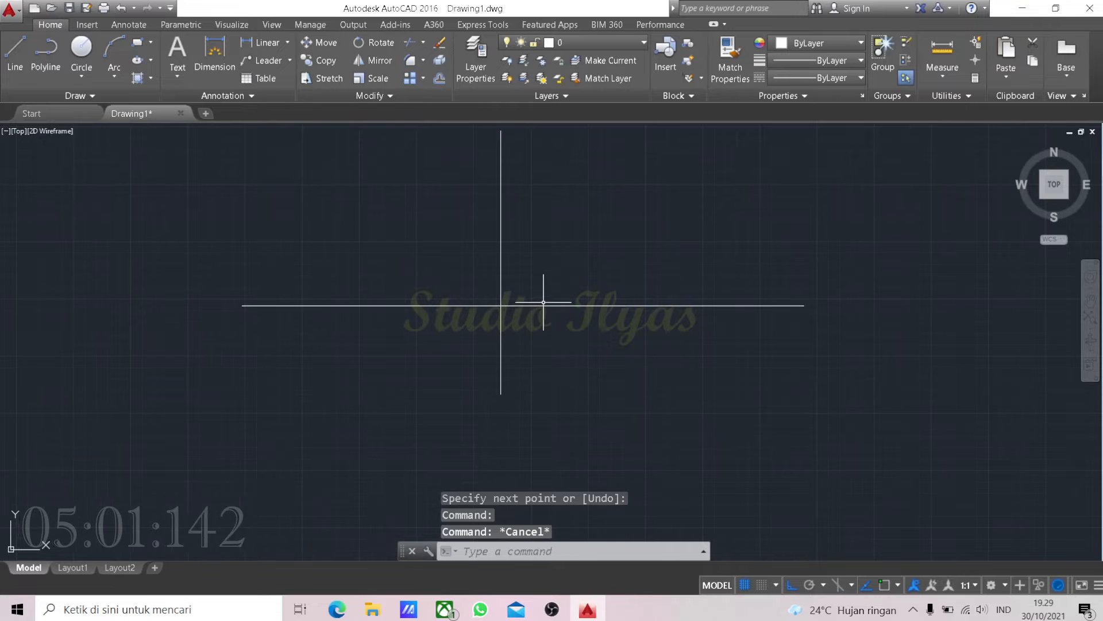
{"action": "left_click", "coordinate": [543, 308]}
{"action": "key", "text": "Escape"}
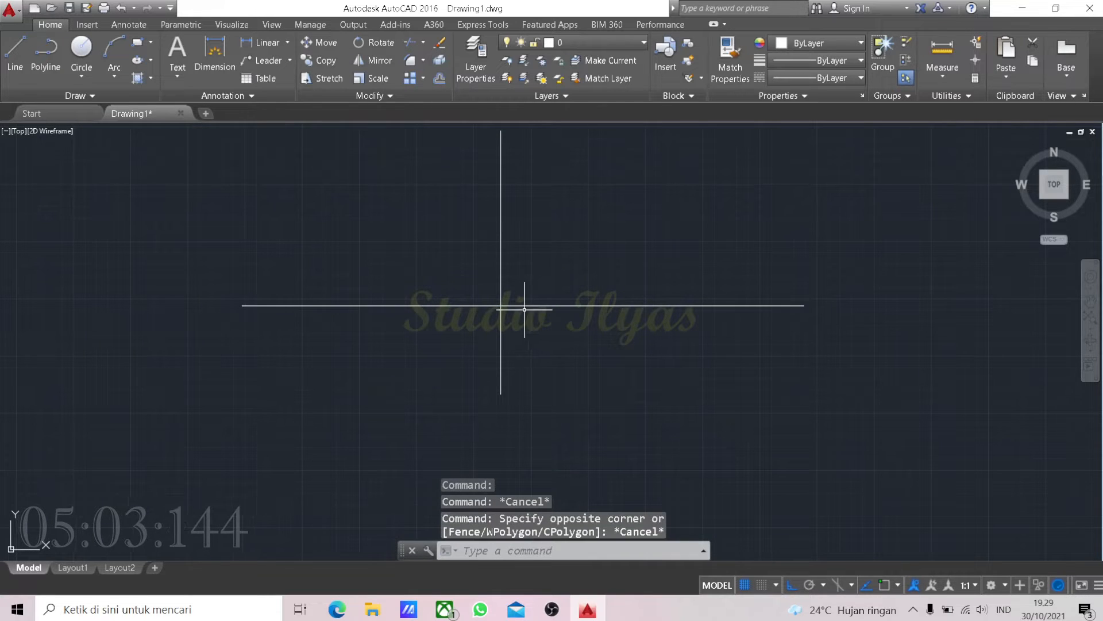
{"action": "left_click", "coordinate": [523, 305]}
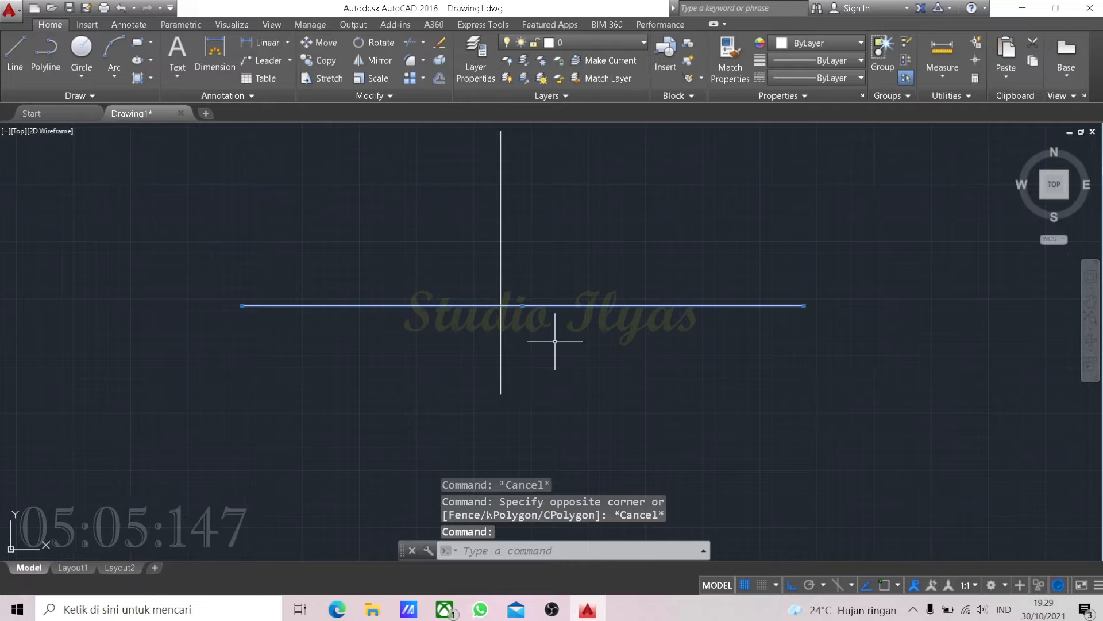
{"action": "key", "text": "Escape"}
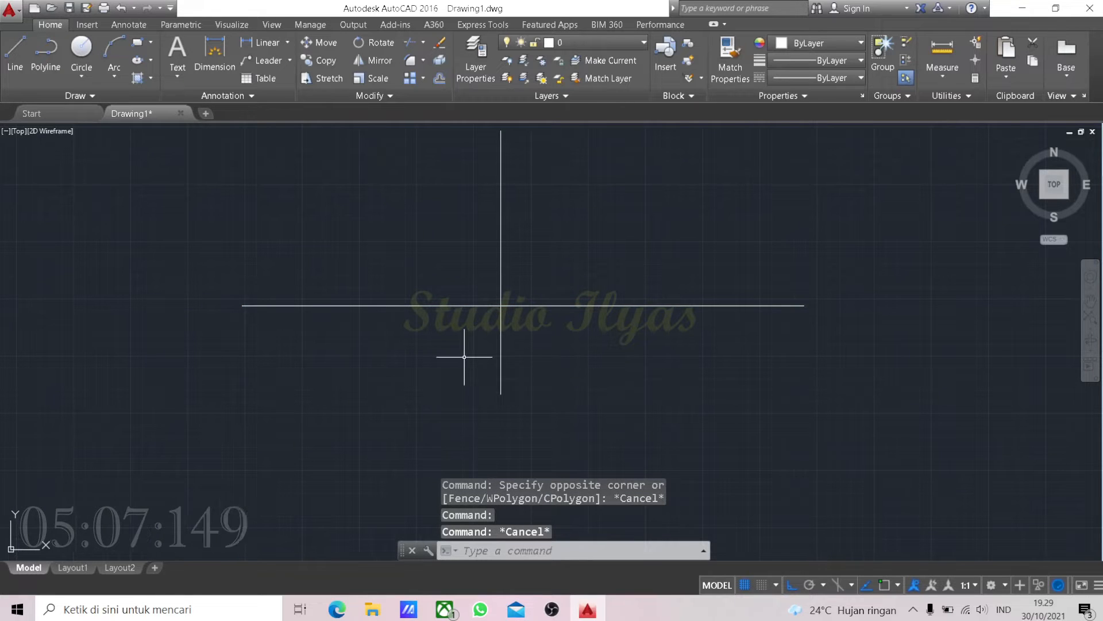
{"action": "middle_click_drag", "start_coordinate": [682, 385], "coordinate": [651, 400]}
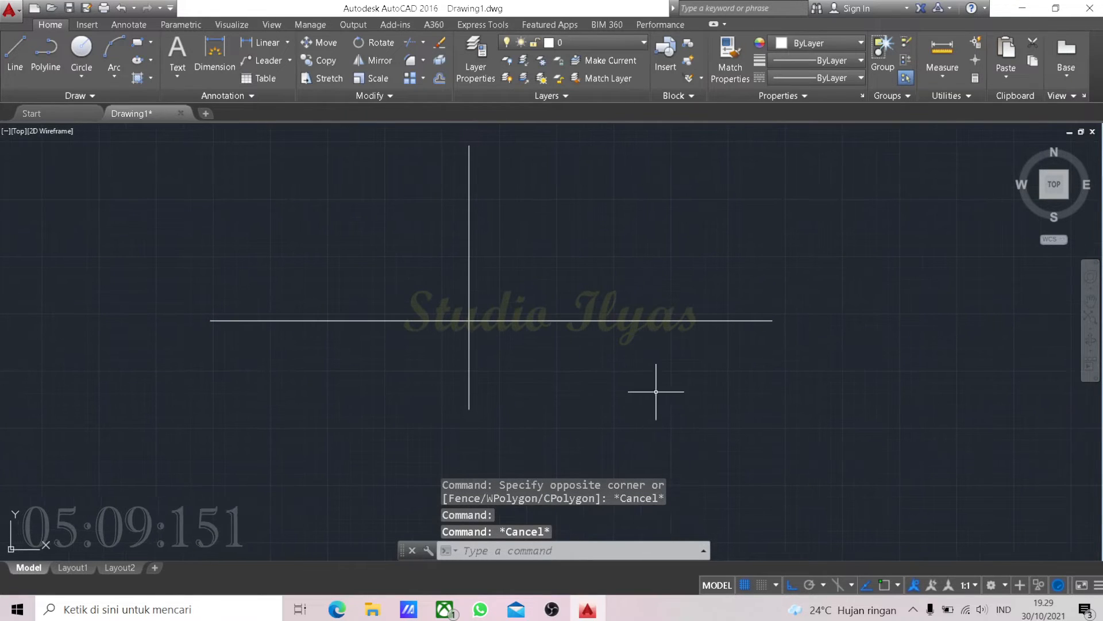
- Enable all object snap modes in the drafting settings
{"action": "left_click", "coordinate": [898, 585]}
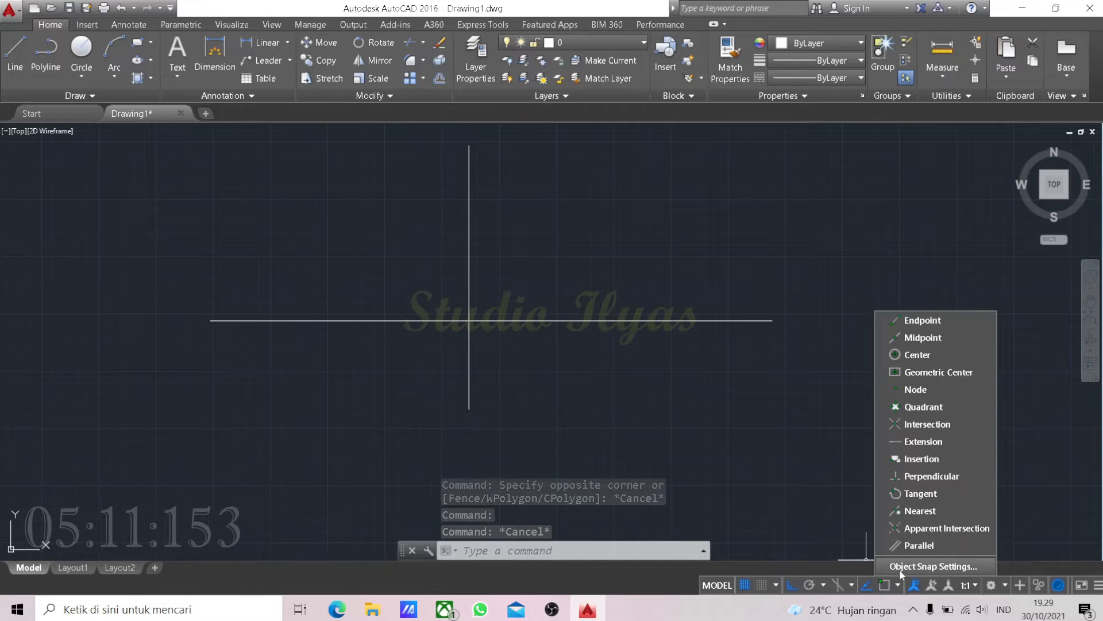
{"action": "left_click", "coordinate": [900, 568]}
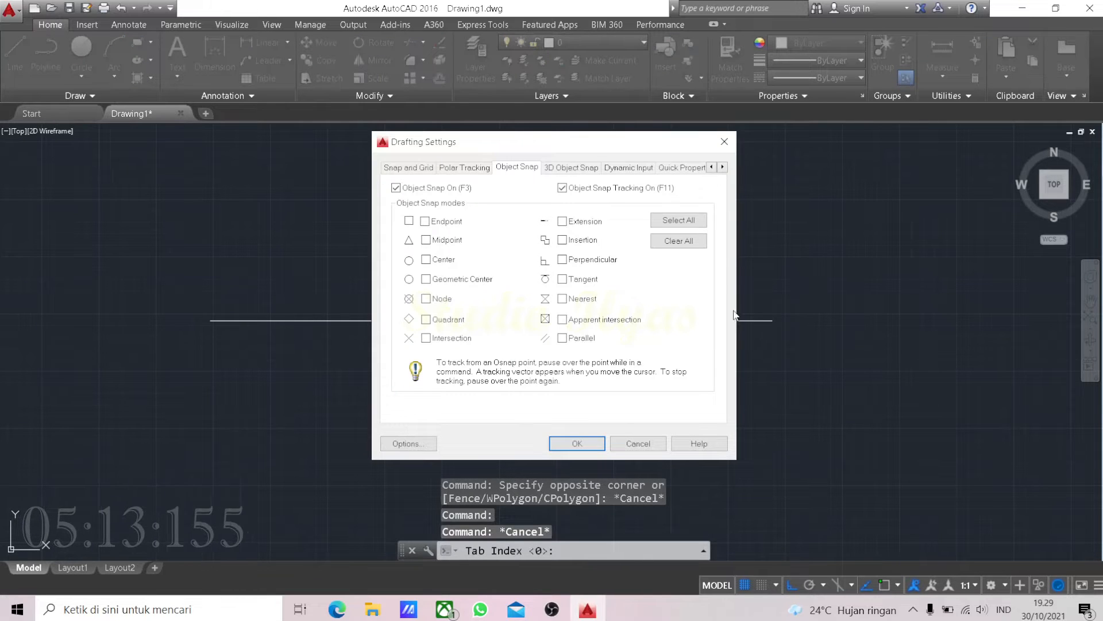
{"action": "left_click", "coordinate": [660, 222]}
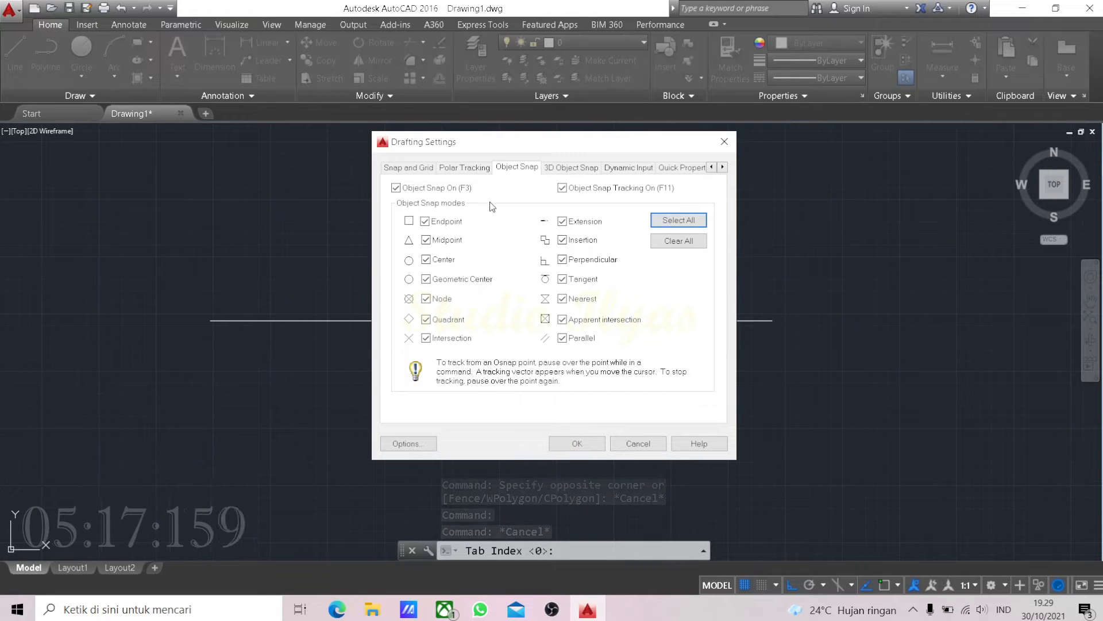
{"action": "left_click", "coordinate": [592, 443]}
- Draw a second, shorter horizontal line in the empty area beyond the first pair of crossing lines
{"action": "mouse_move", "coordinate": [558, 366]}
{"action": "middle_mouse_down"}
{"action": "mouse_move", "coordinate": [495, 364]}
{"action": "mouse_move", "coordinate": [419, 386]}
{"action": "mouse_move", "coordinate": [406, 371]}
{"action": "middle_mouse_up"}
{"action": "type", "text": "l"}
{"action": "key", "text": "Return"}
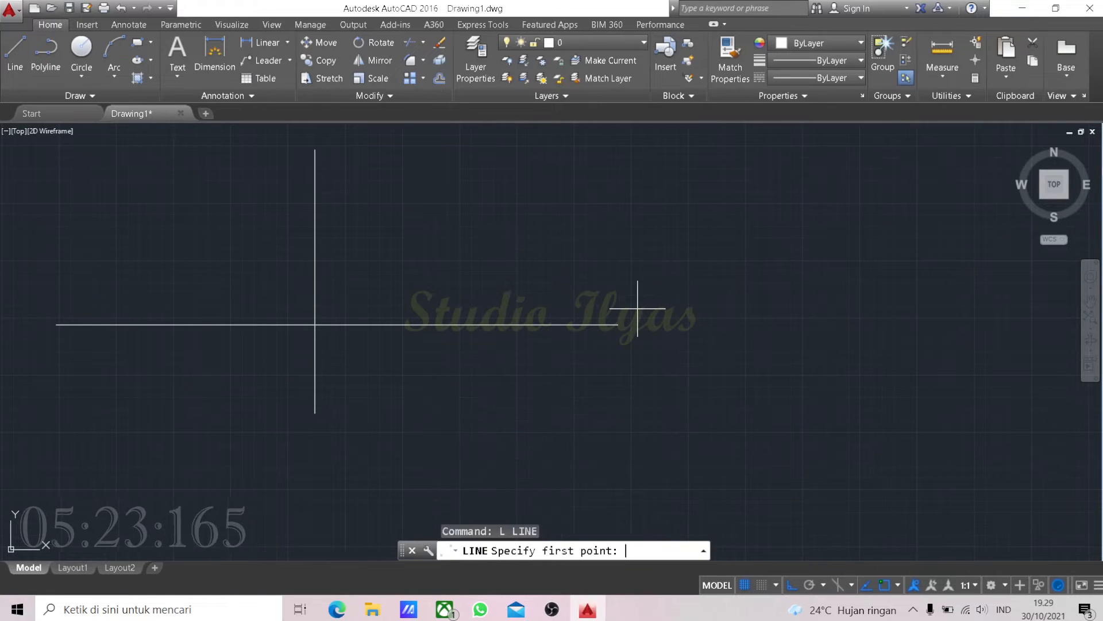
{"action": "left_click", "coordinate": [627, 268]}
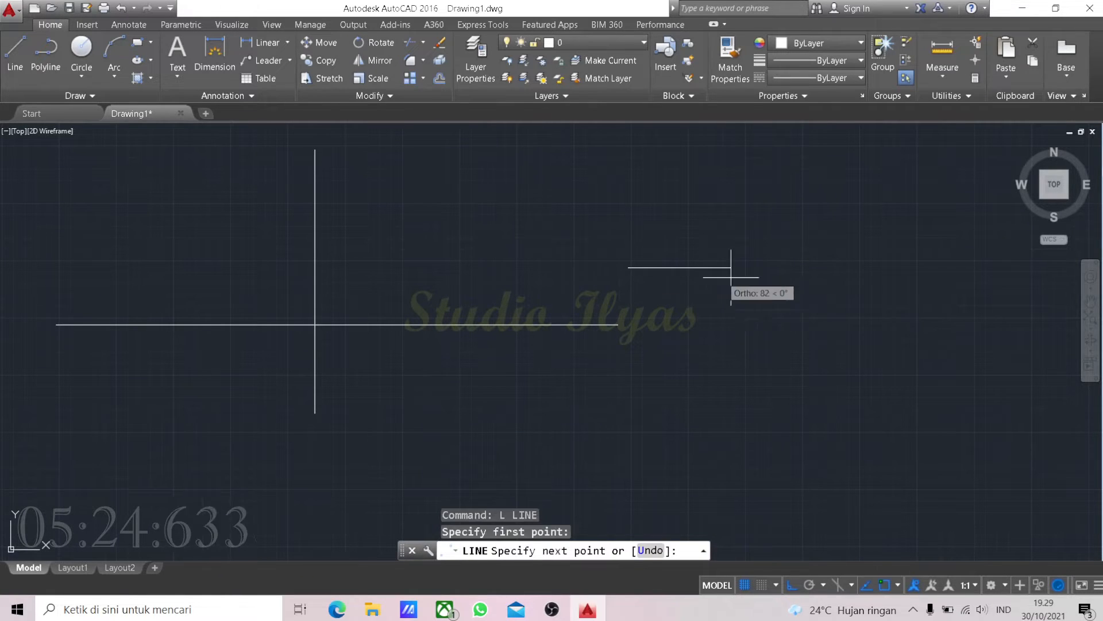
{"action": "left_click", "coordinate": [887, 268]}
{"action": "key", "text": "Return"}
- Draw a vertical line that starts above the second horizontal line and crosses it near its middle
{"action": "key", "text": "Return"}
{"action": "left_click", "coordinate": [760, 178]}
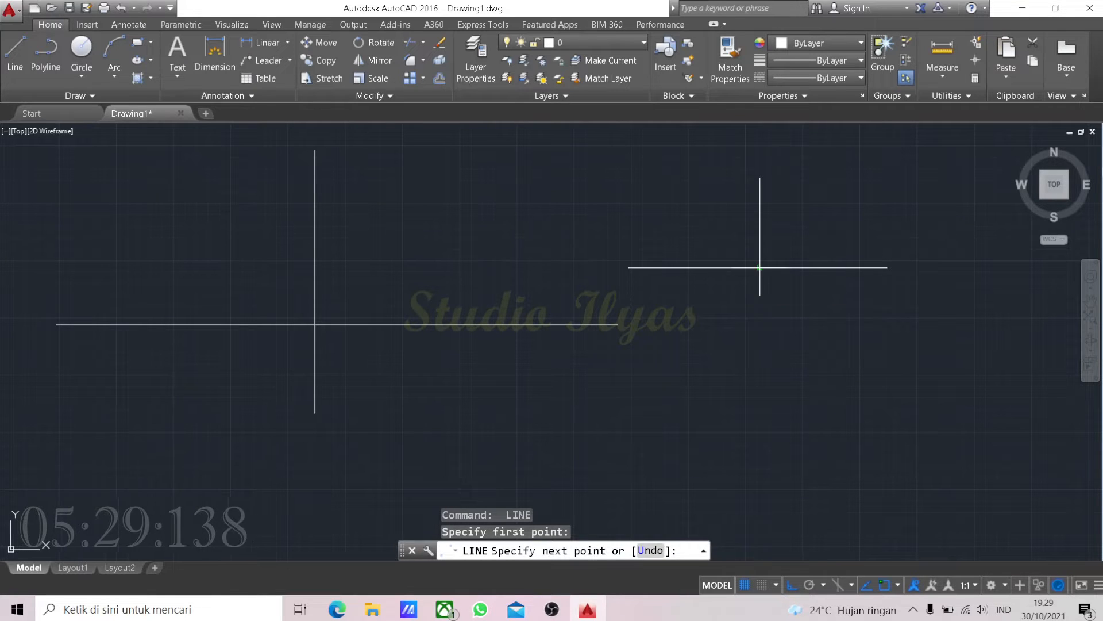
{"action": "scroll", "coordinate": [759, 266], "scroll_direction": "up", "scroll_amount": 3}
{"action": "scroll", "coordinate": [761, 284], "scroll_direction": "up", "scroll_amount": 5}
{"action": "scroll", "coordinate": [722, 294], "scroll_direction": "up", "scroll_amount": 5}
{"action": "scroll", "coordinate": [546, 313], "scroll_direction": "up", "scroll_amount": 5}
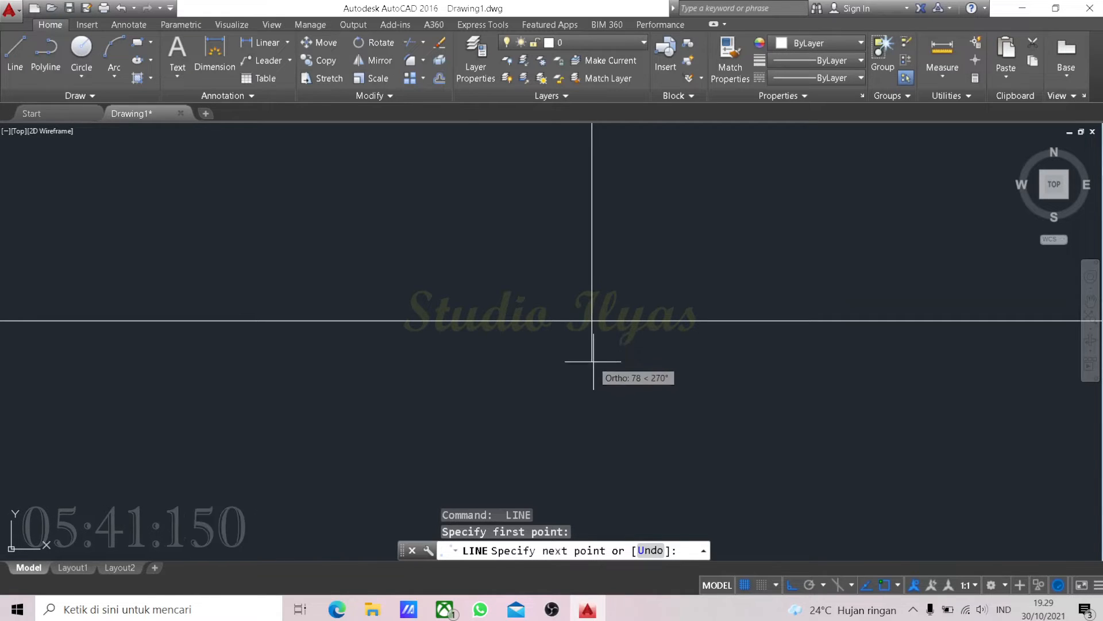
{"action": "scroll", "coordinate": [680, 361], "scroll_direction": "down", "scroll_amount": 10}
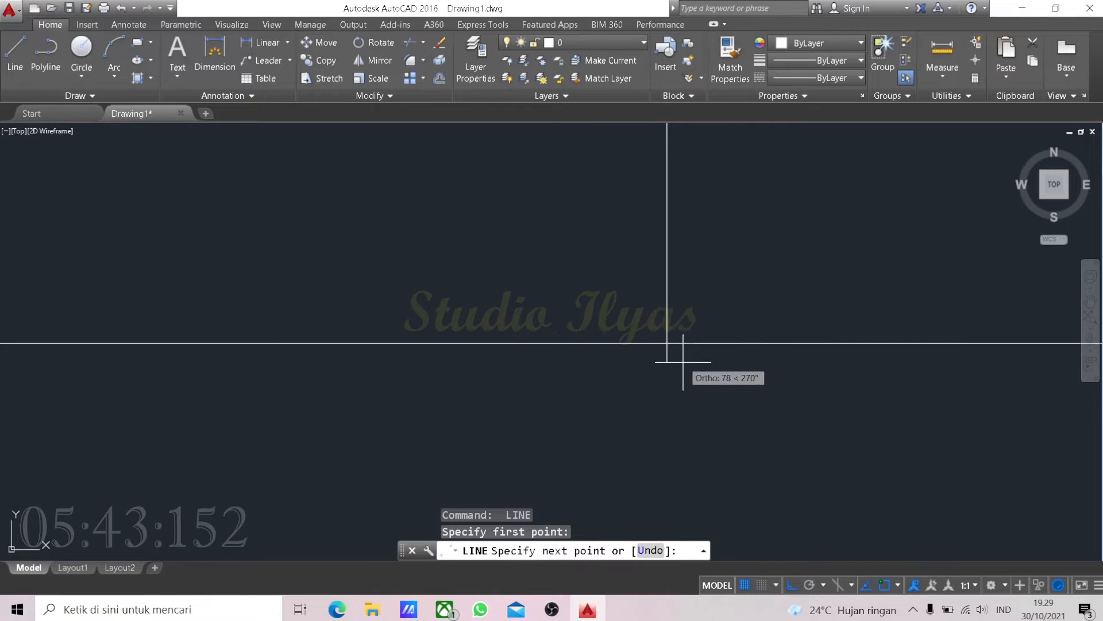
{"action": "scroll", "coordinate": [634, 325], "scroll_direction": "down", "scroll_amount": 8}
{"action": "scroll", "coordinate": [632, 334], "scroll_direction": "up", "scroll_amount": 6}
{"action": "left_click", "coordinate": [602, 353]}
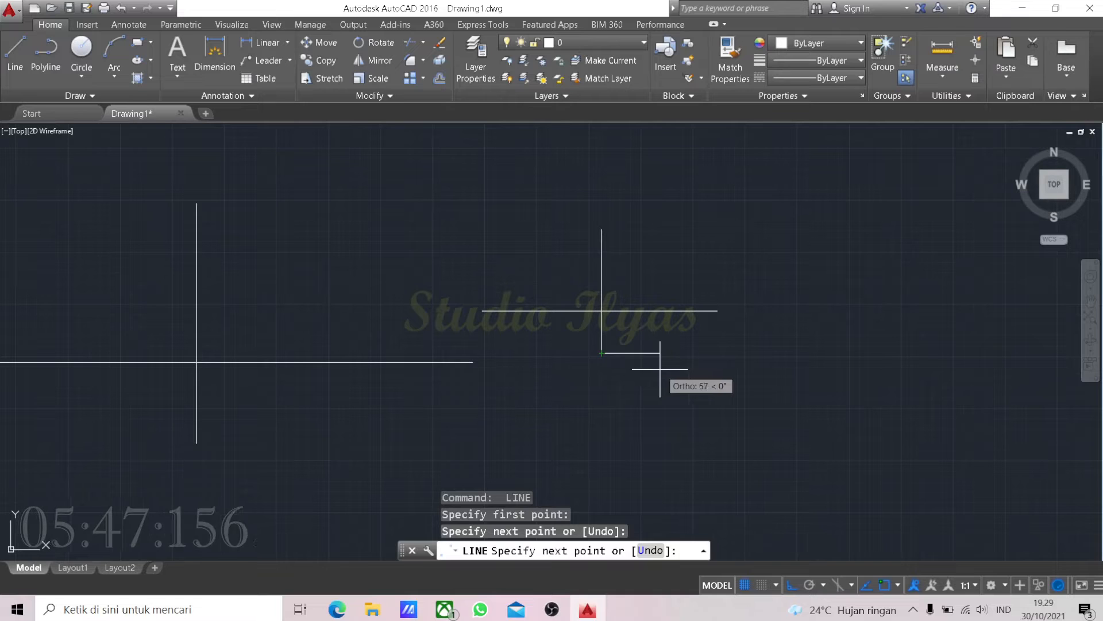
{"action": "key", "text": "Escape"}
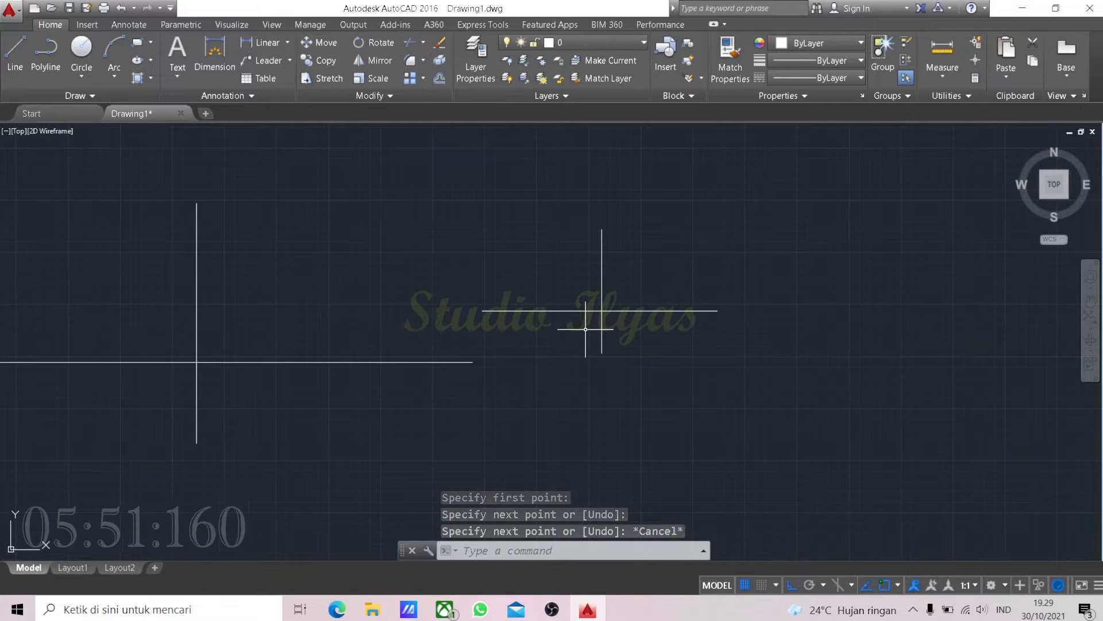
{"action": "scroll", "coordinate": [612, 298], "scroll_direction": "up", "scroll_amount": 4}
{"action": "scroll", "coordinate": [677, 327], "scroll_direction": "down", "scroll_amount": 4}
{"action": "scroll", "coordinate": [719, 369], "scroll_direction": "up", "scroll_amount": 4}
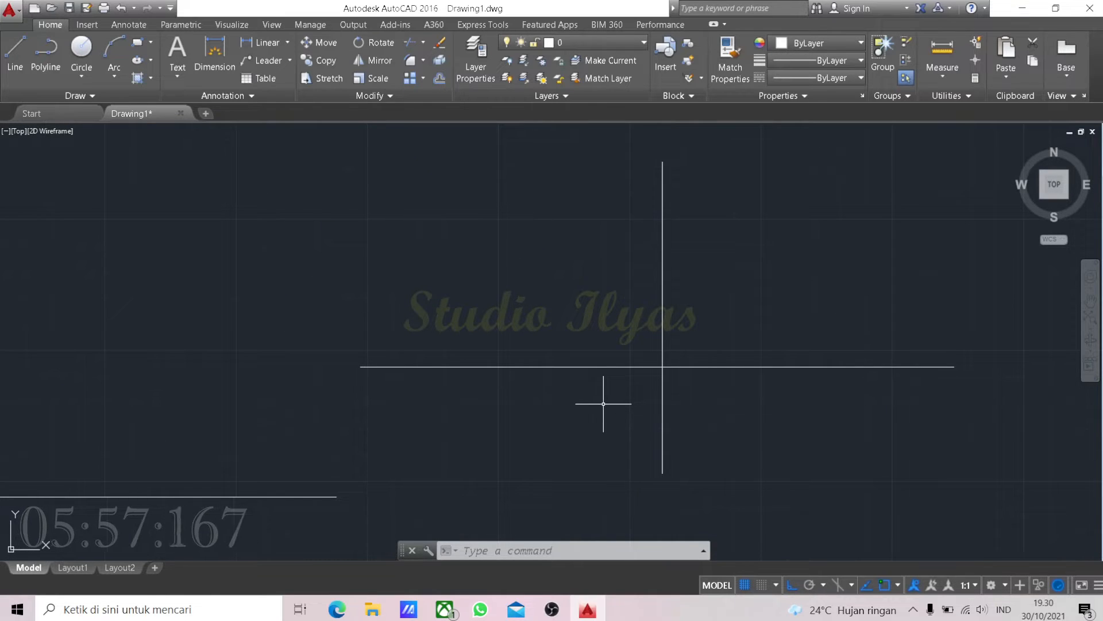
{"action": "middle_click_drag", "start_coordinate": [587, 344], "coordinate": [552, 334]}
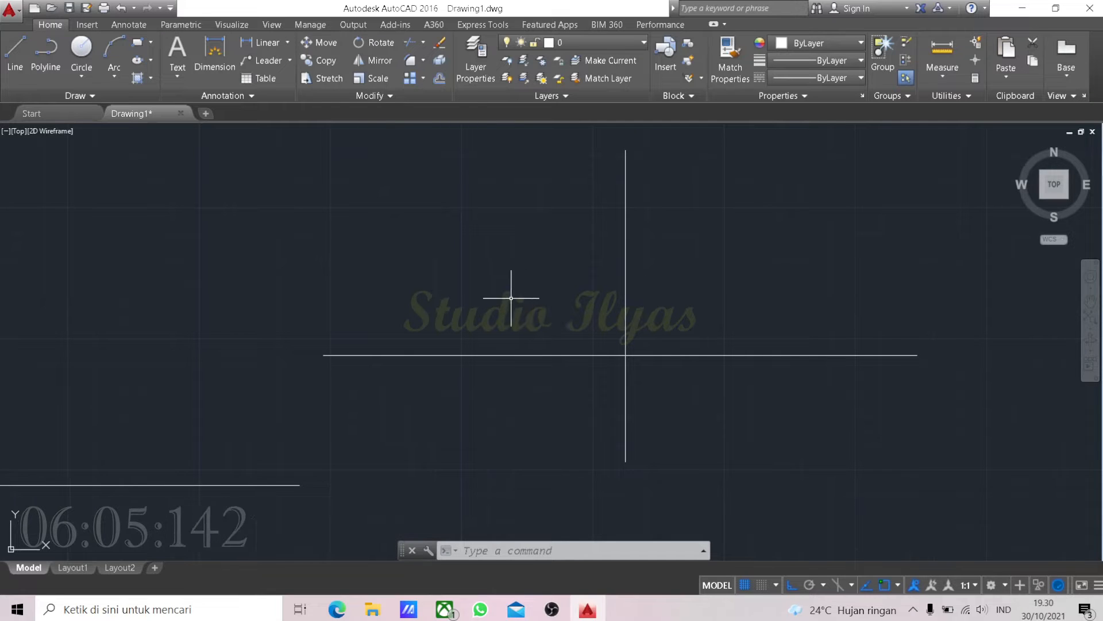
{"action": "scroll", "coordinate": [568, 308], "scroll_direction": "down", "scroll_amount": 2}
{"action": "middle_click_drag", "start_coordinate": [489, 284], "coordinate": [560, 319]}
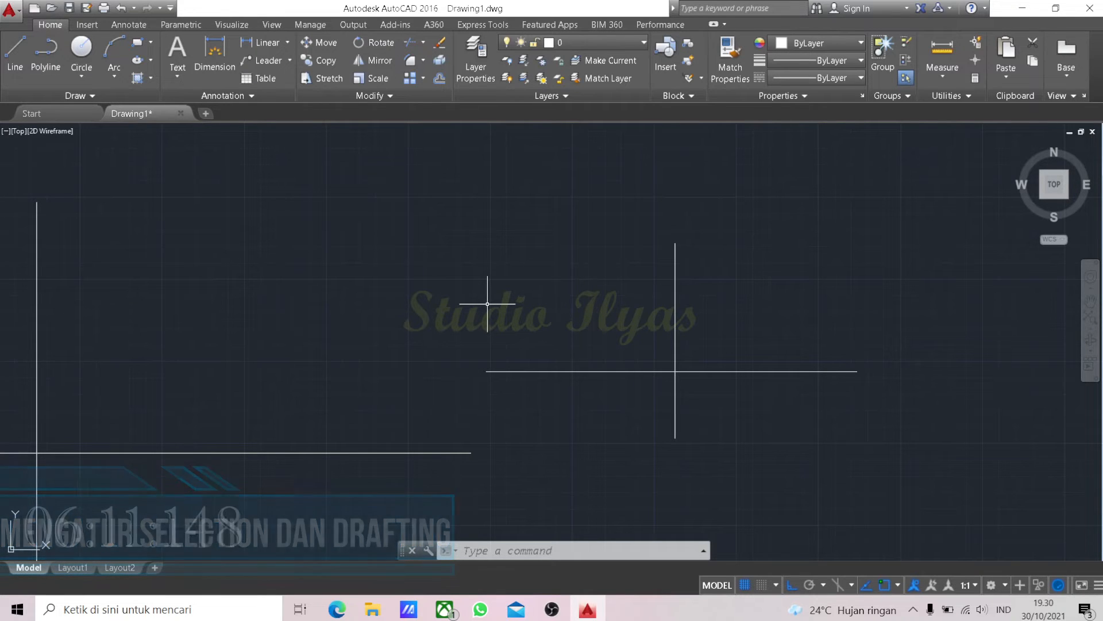
- Enlarge the pickbox size and the grip size in the selection options and apply the changes
{"action": "type", "text": "op"}
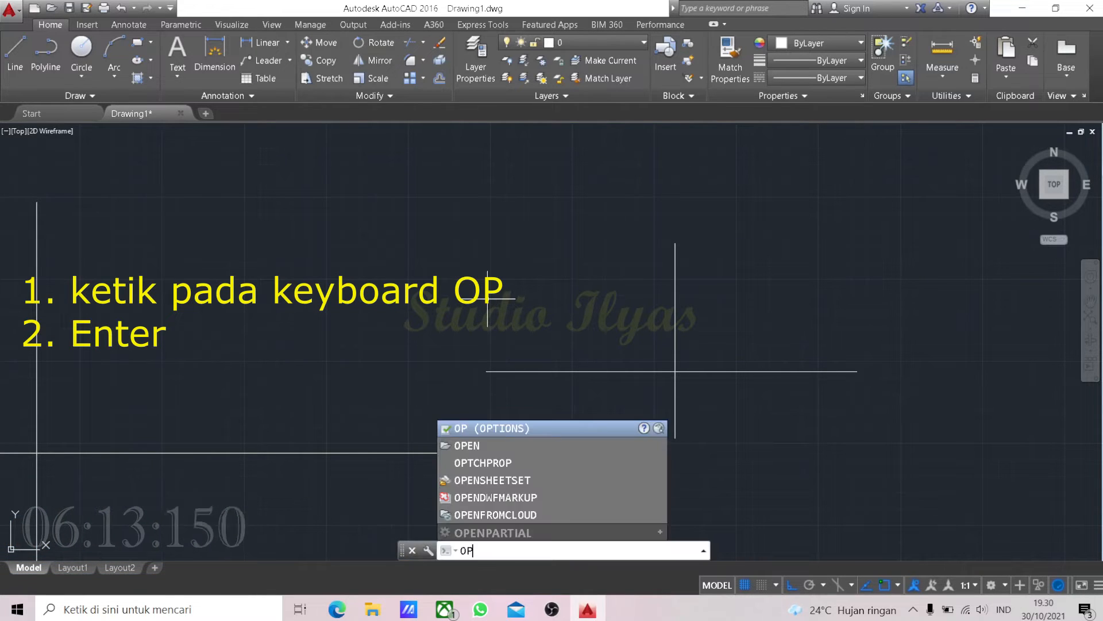
{"action": "key", "text": "Return"}
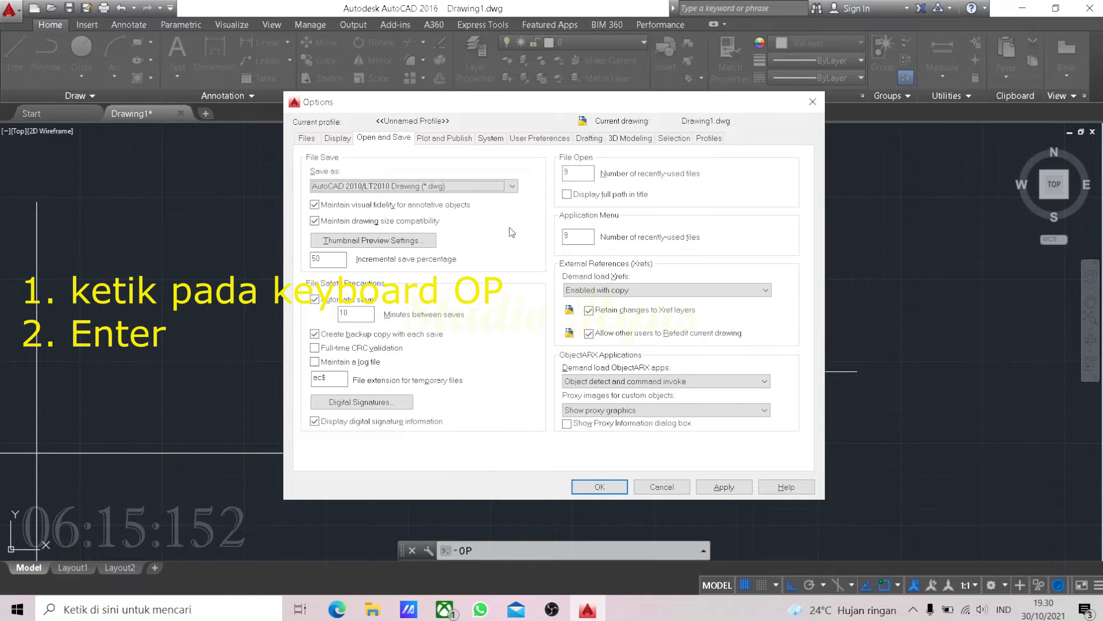
{"action": "left_click", "coordinate": [674, 138]}
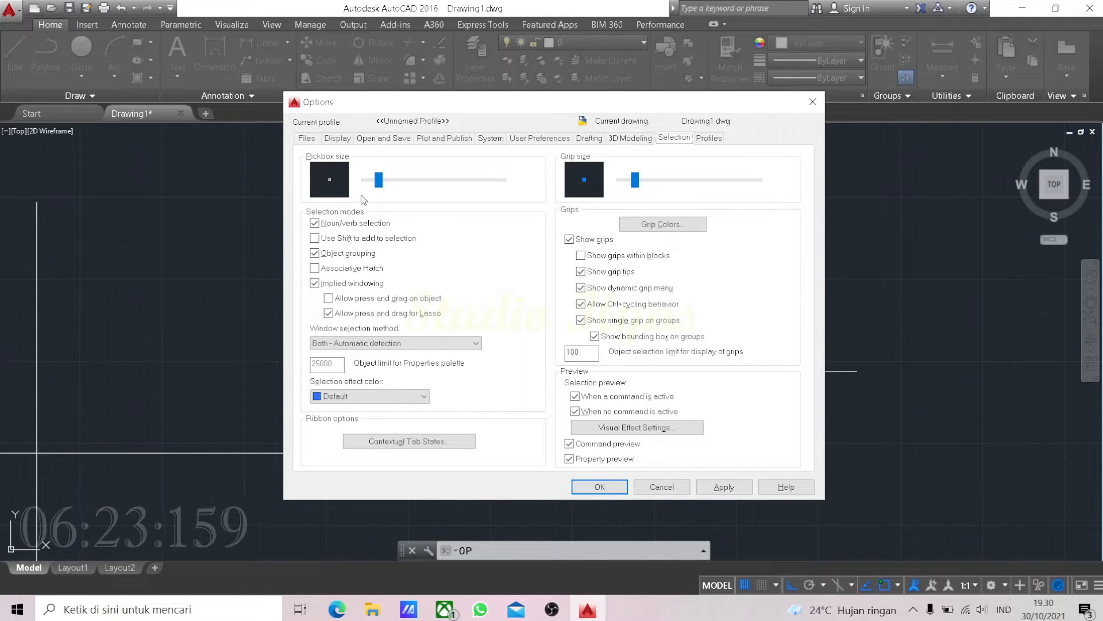
{"action": "left_click_drag", "start_coordinate": [378, 180], "coordinate": [437, 186]}
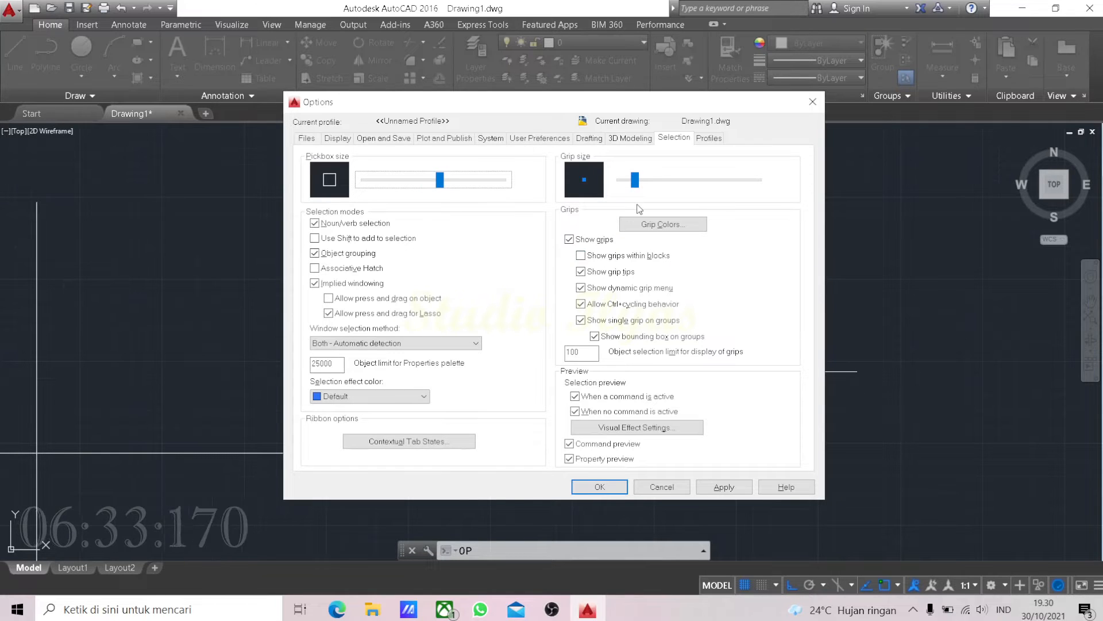
{"action": "left_click_drag", "start_coordinate": [636, 183], "coordinate": [685, 190]}
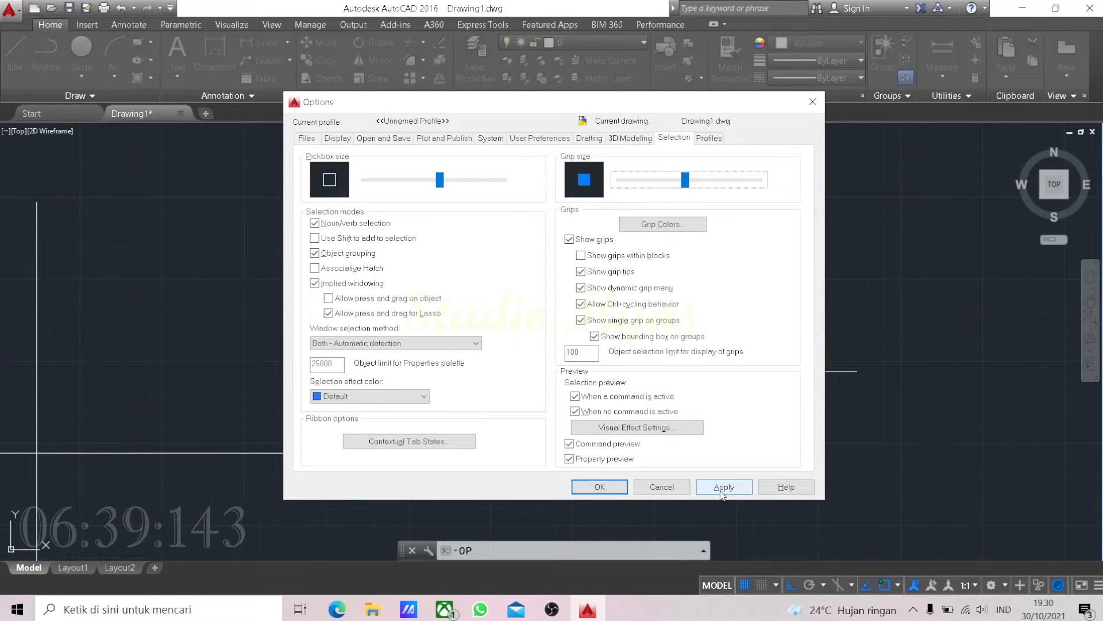
{"action": "left_click", "coordinate": [725, 488]}
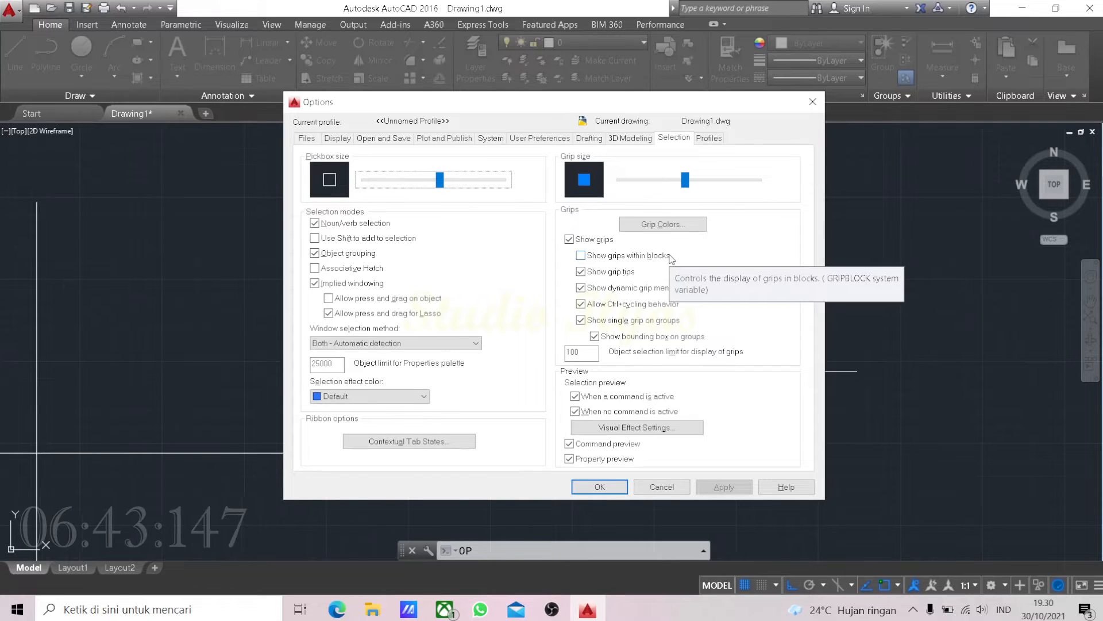
- Enlarge the AutoSnap marker size and the aperture size in the drafting options and apply the changes
{"action": "left_click", "coordinate": [590, 138]}
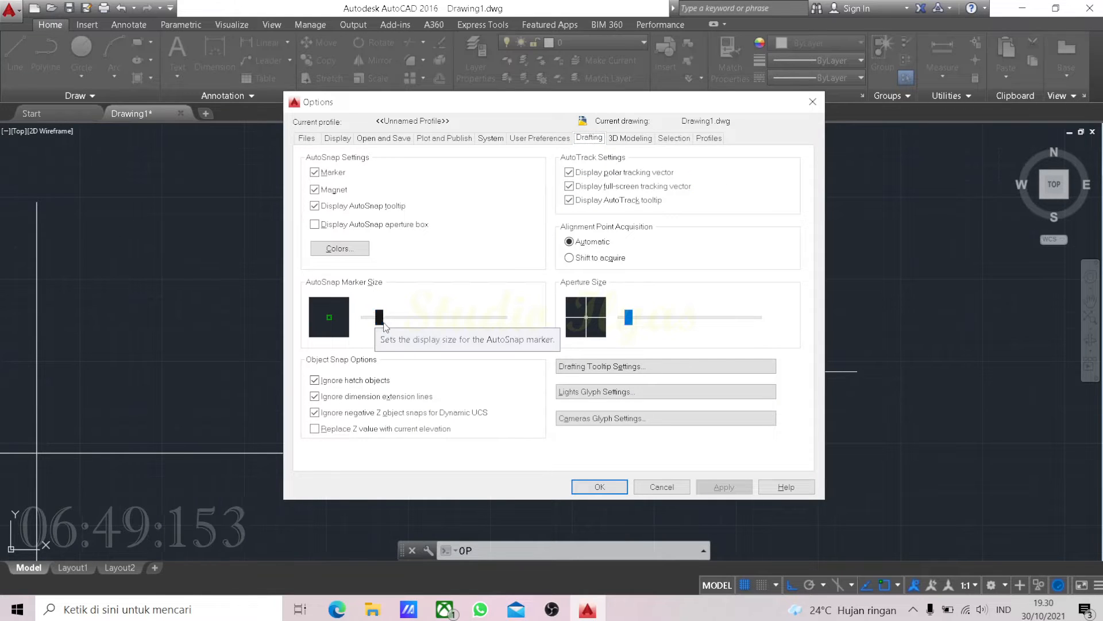
{"action": "left_click_drag", "start_coordinate": [384, 320], "coordinate": [428, 324]}
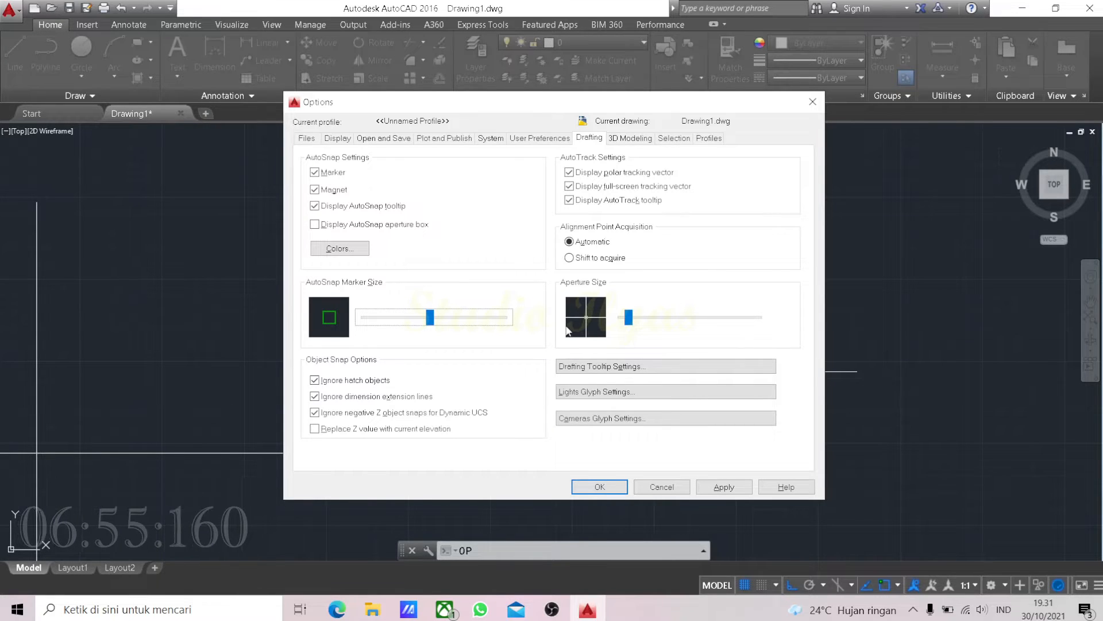
{"action": "left_click_drag", "start_coordinate": [658, 322], "coordinate": [694, 321]}
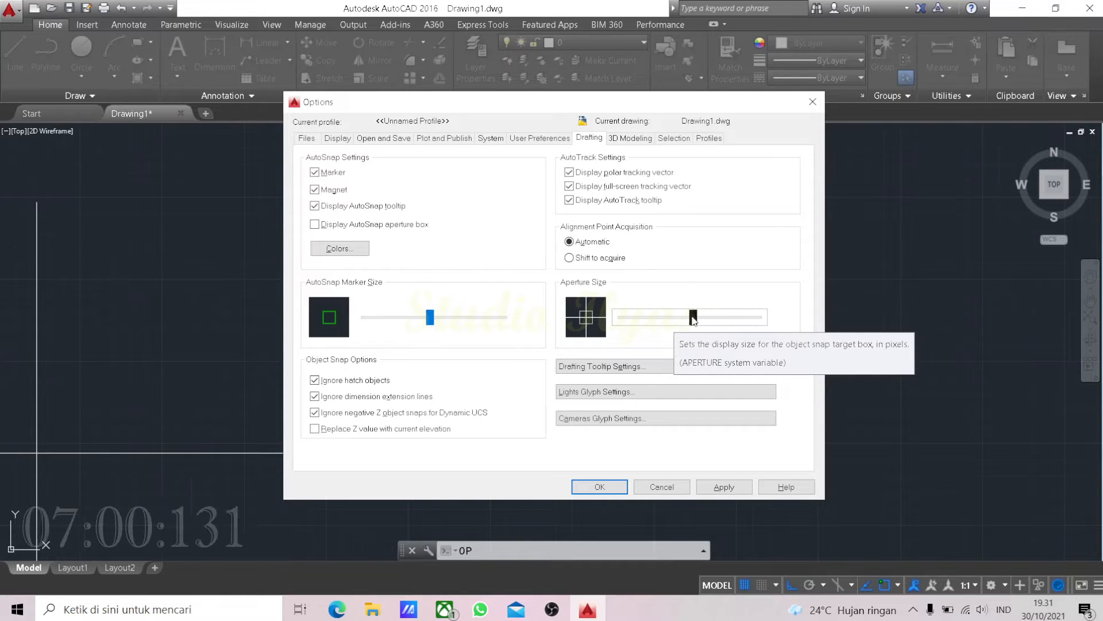
{"action": "left_click", "coordinate": [718, 488]}
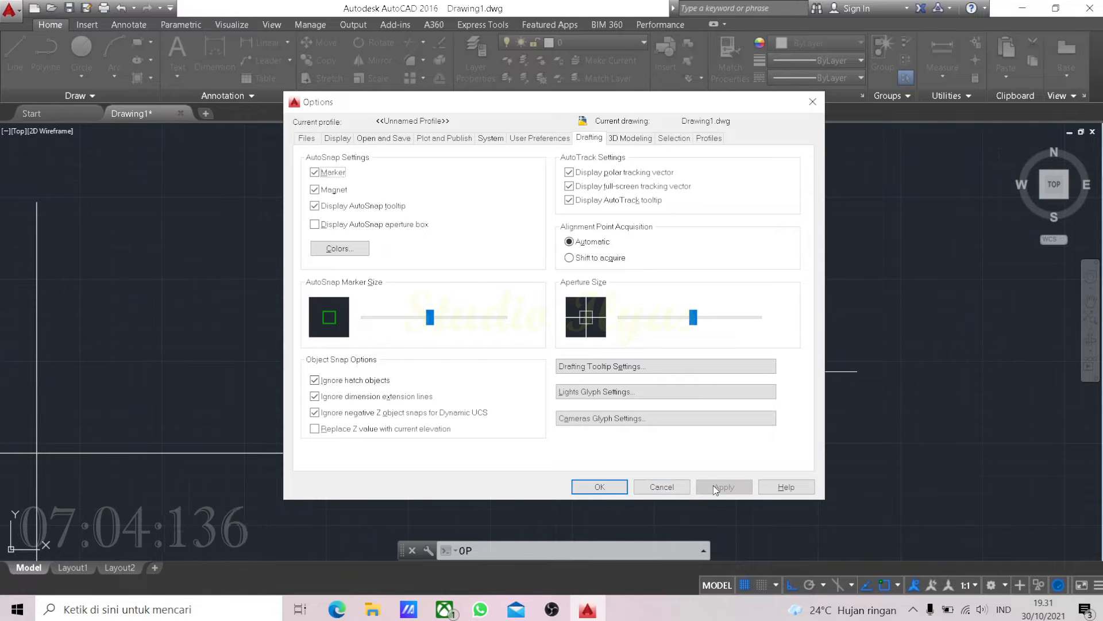
{"action": "left_click", "coordinate": [598, 487]}
- Select the shorter horizontal line to check the enlarged pickbox and grips, and clear the selection
{"action": "middle_click_drag", "start_coordinate": [854, 350], "coordinate": [632, 315]}
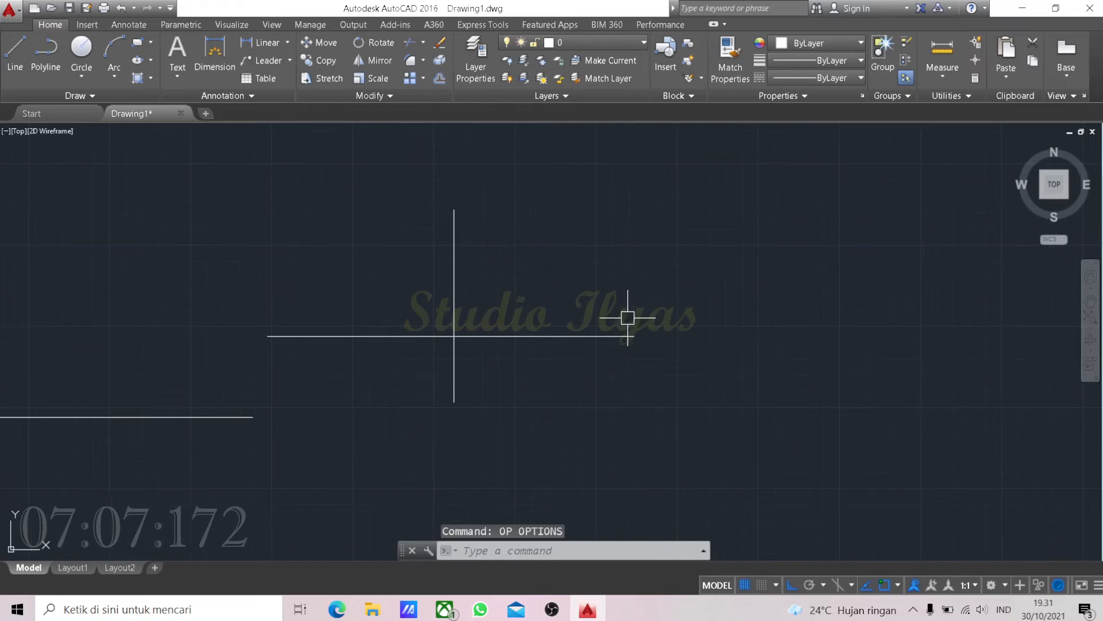
{"action": "left_click", "coordinate": [512, 336]}
{"action": "key", "text": "Escape"}
{"action": "key", "text": "Escape"}
{"action": "mouse_move", "coordinate": [453, 284]}
{"action": "middle_mouse_down"}
{"action": "mouse_move", "coordinate": [535, 308]}
{"action": "mouse_move", "coordinate": [515, 317]}
{"action": "middle_mouse_up"}
{"action": "scroll", "coordinate": [533, 310], "scroll_direction": "down", "scroll_amount": 2}
{"action": "type", "text": "o"}
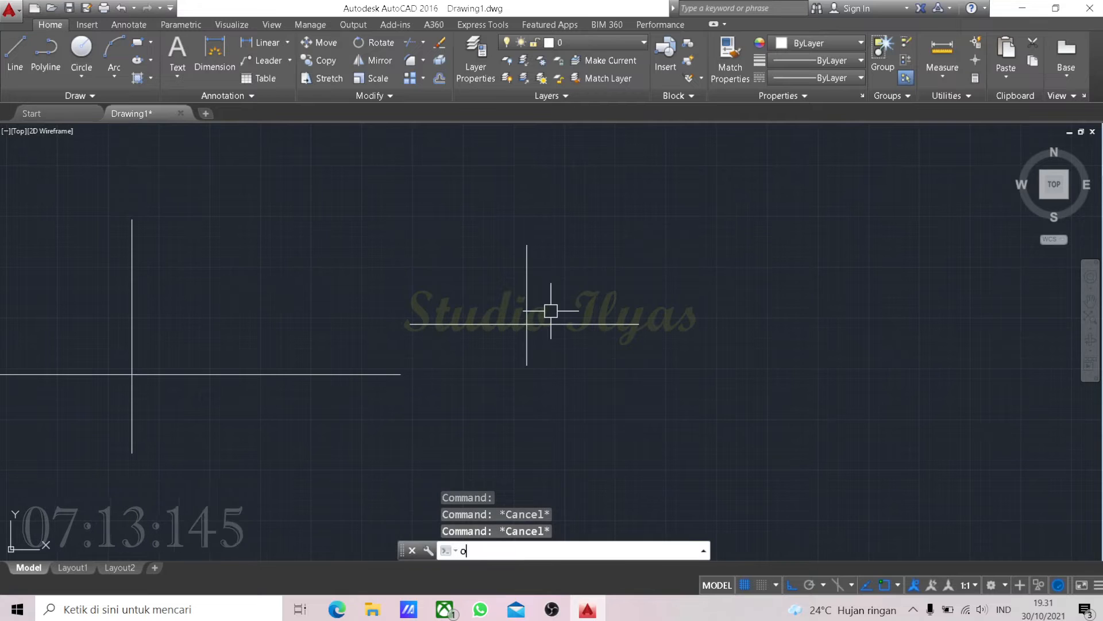
{"action": "key", "text": "BackSpace"}
{"action": "key", "text": "Escape"}
{"action": "middle_click_drag", "start_coordinate": [502, 323], "coordinate": [577, 342]}
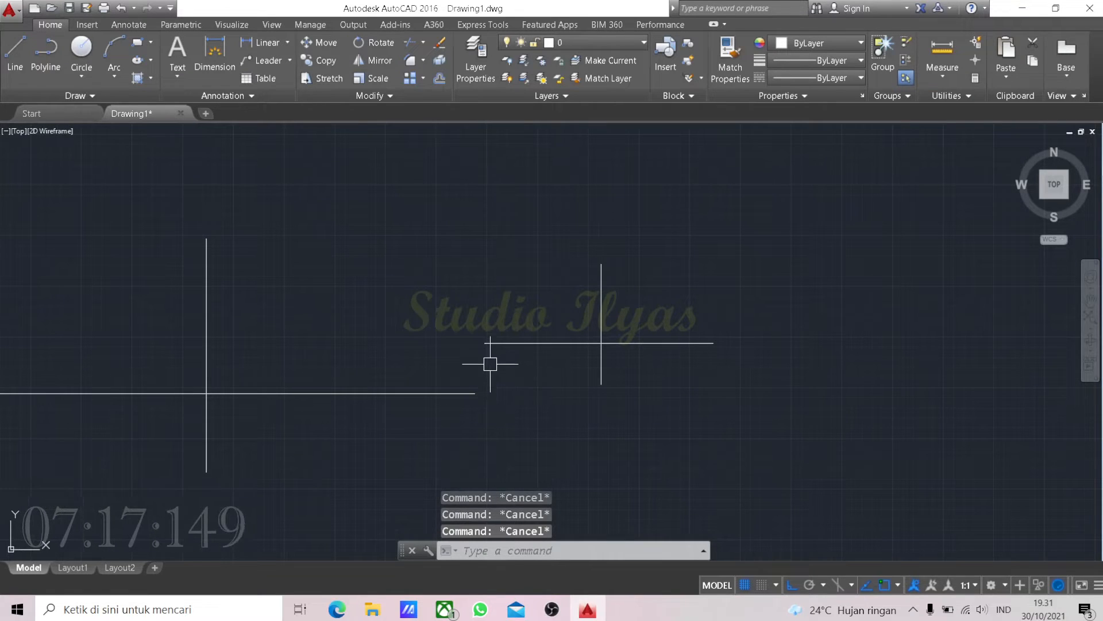
{"action": "middle_click_drag", "start_coordinate": [281, 377], "coordinate": [337, 336]}
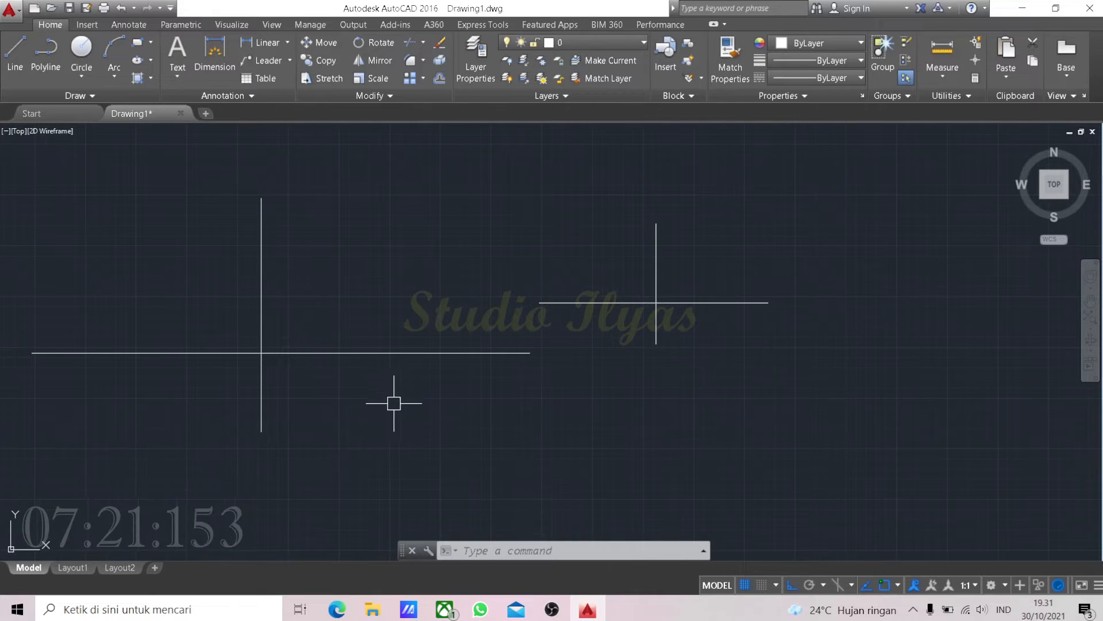
- Copy the two smaller crossing lines horizontally to the right, using their intersection as the base point
{"action": "type", "text": "co"}
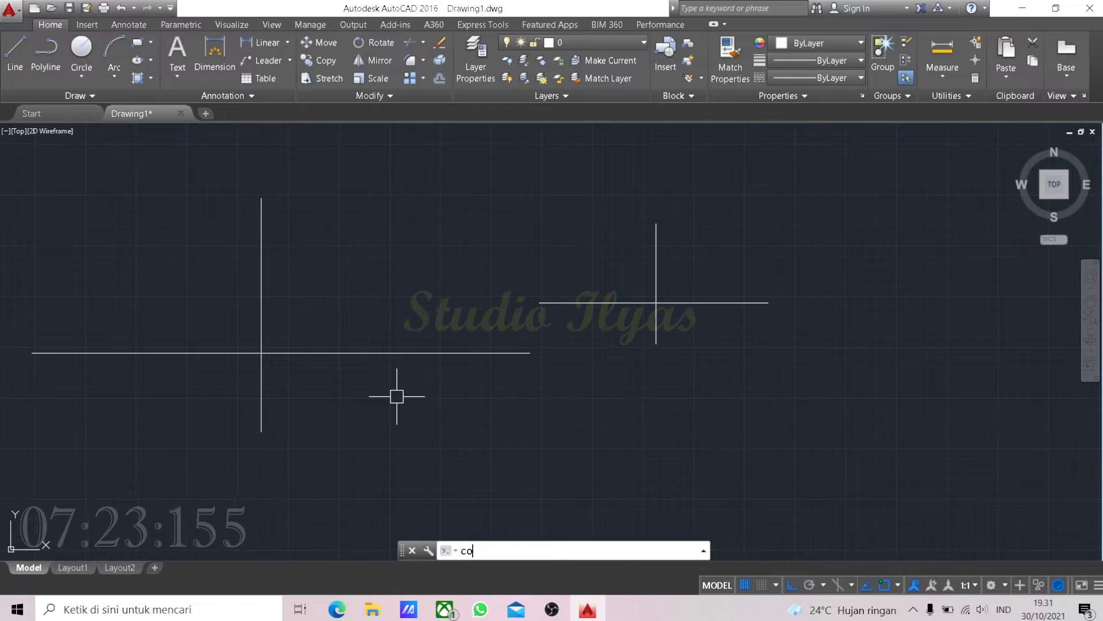
{"action": "key", "text": "Return"}
{"action": "scroll", "coordinate": [661, 327], "scroll_direction": "up", "scroll_amount": 6}
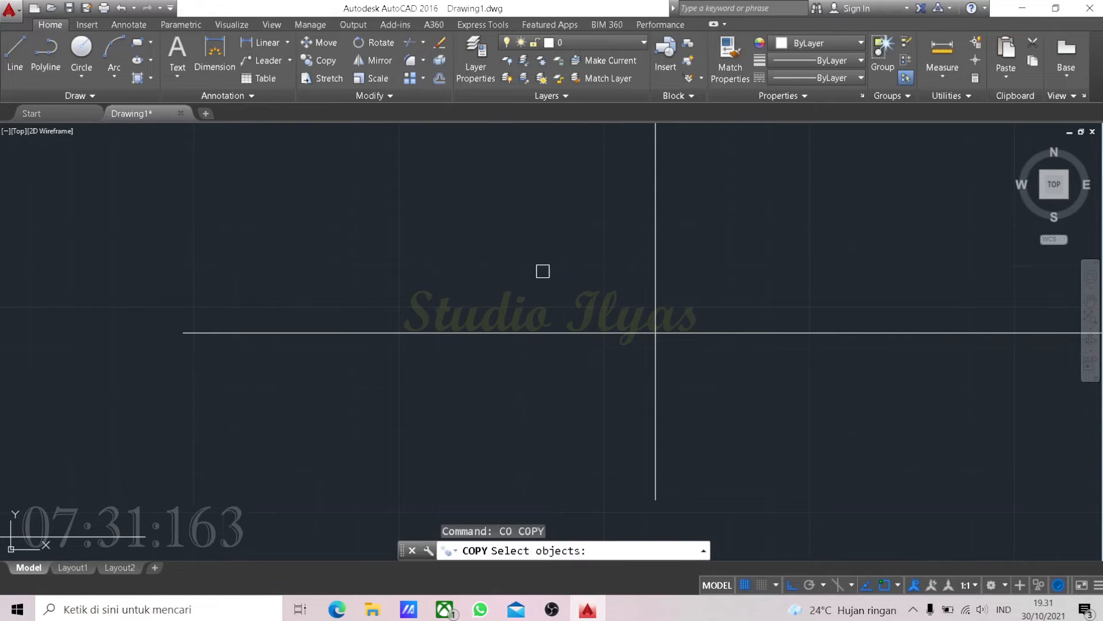
{"action": "scroll", "coordinate": [448, 283], "scroll_direction": "down", "scroll_amount": 3}
{"action": "left_click", "coordinate": [568, 328]}
{"action": "left_click", "coordinate": [496, 249]}
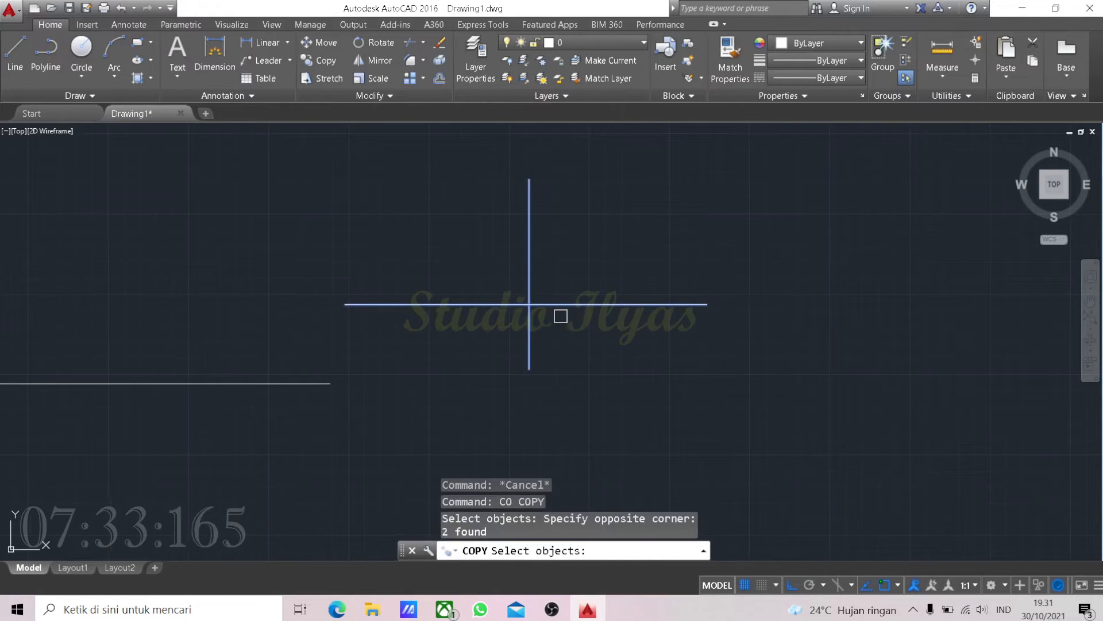
{"action": "key", "text": "Return"}
{"action": "left_click", "coordinate": [529, 304]}
{"action": "scroll", "coordinate": [494, 310], "scroll_direction": "down", "scroll_amount": 3}
{"action": "left_click", "coordinate": [566, 305]}
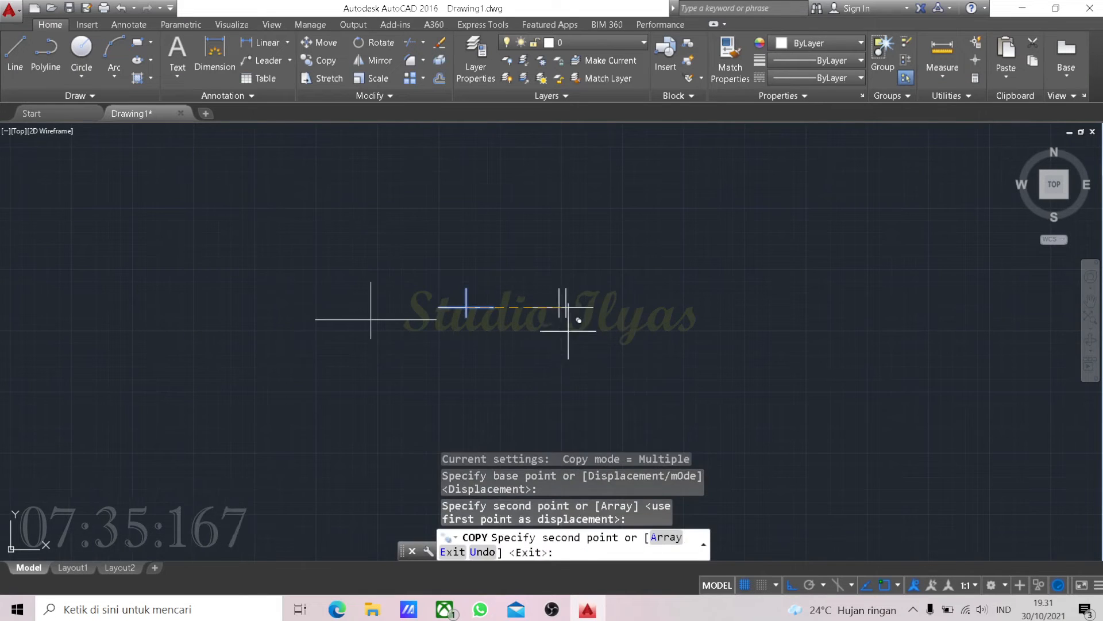
{"action": "key", "text": "Escape"}
- Add a linear dimension below a small cross, measuring the full length of its horizontal line
{"action": "scroll", "coordinate": [554, 308], "scroll_direction": "up", "scroll_amount": 3}
{"action": "scroll", "coordinate": [627, 320], "scroll_direction": "up", "scroll_amount": 3}
{"action": "scroll", "coordinate": [628, 320], "scroll_direction": "down", "scroll_amount": 1}
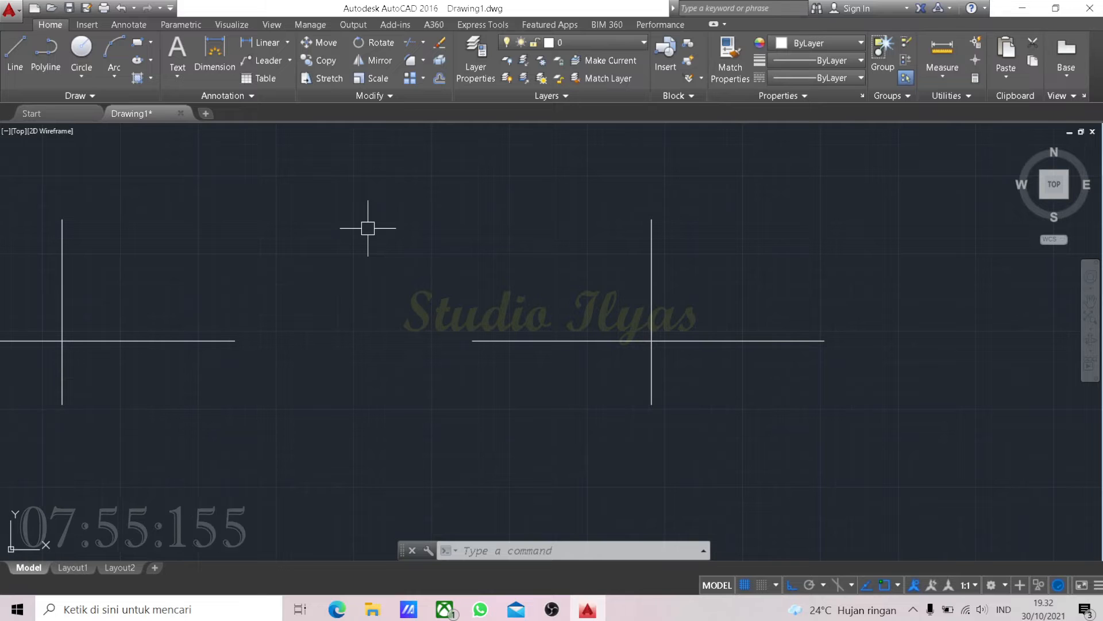
{"action": "left_click", "coordinate": [216, 52]}
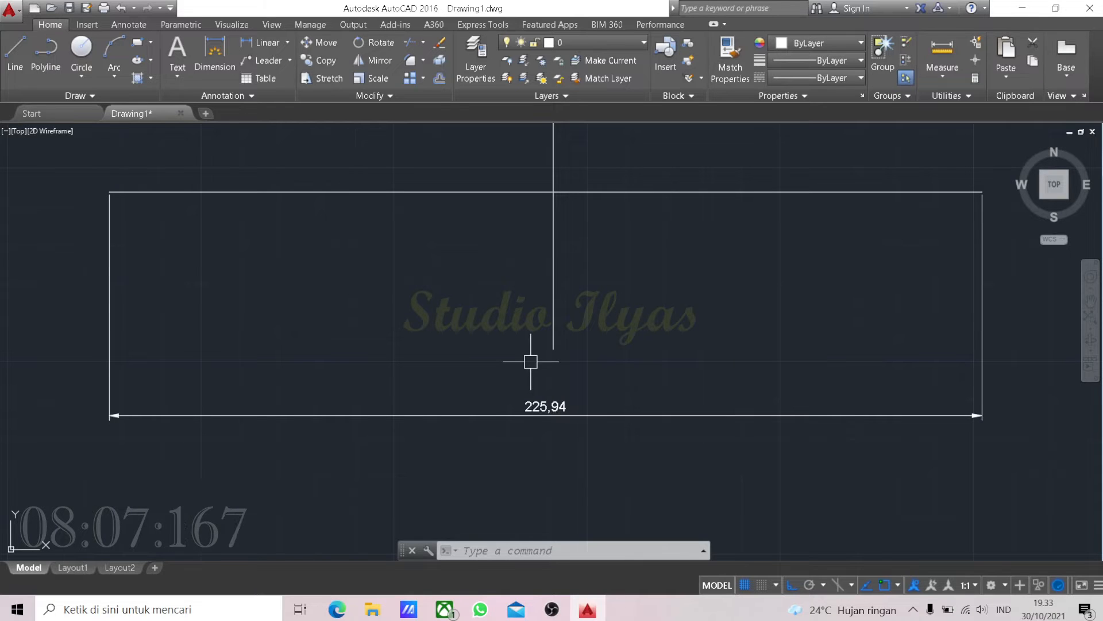
- Create a new dimension style named skl 100 based on Standard, and continue to its settings
{"action": "type", "text": "dm"}
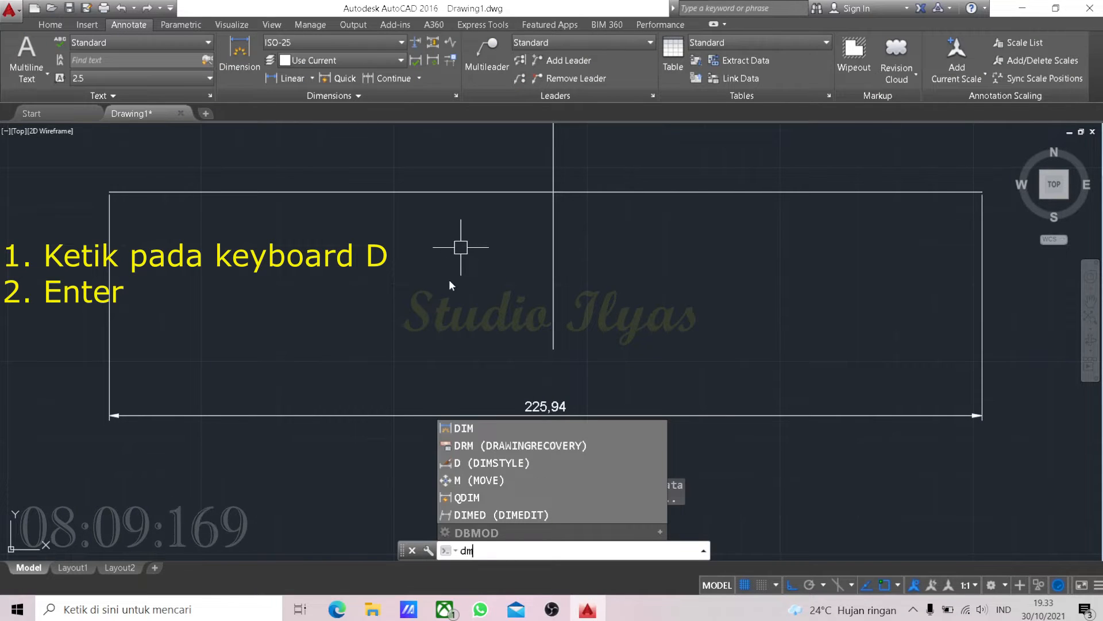
{"action": "left_click", "coordinate": [499, 463]}
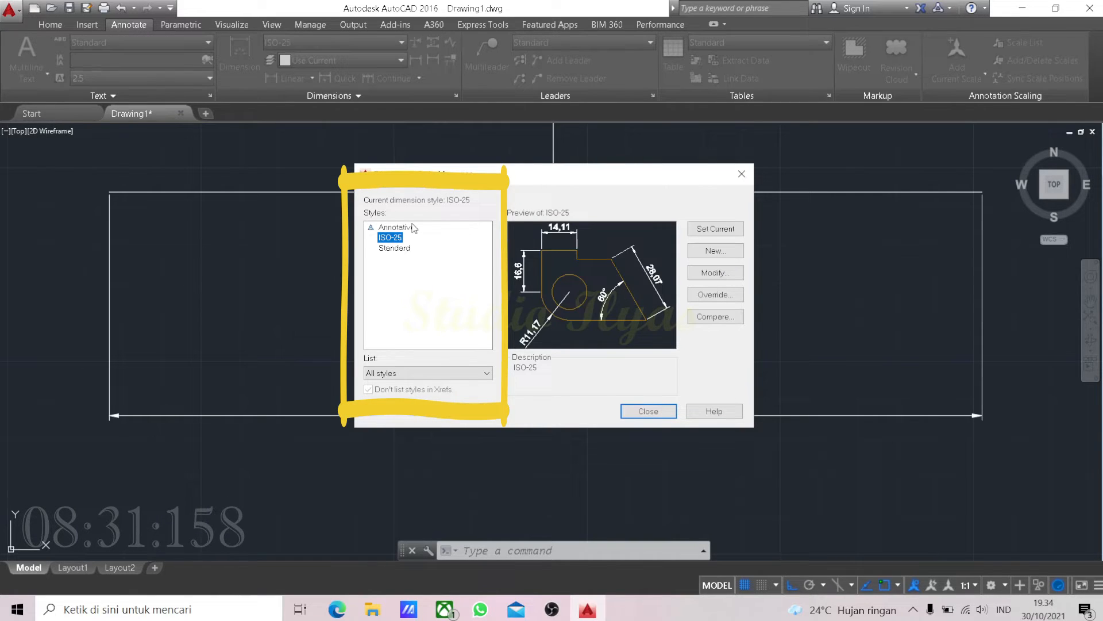
{"action": "left_click", "coordinate": [403, 253]}
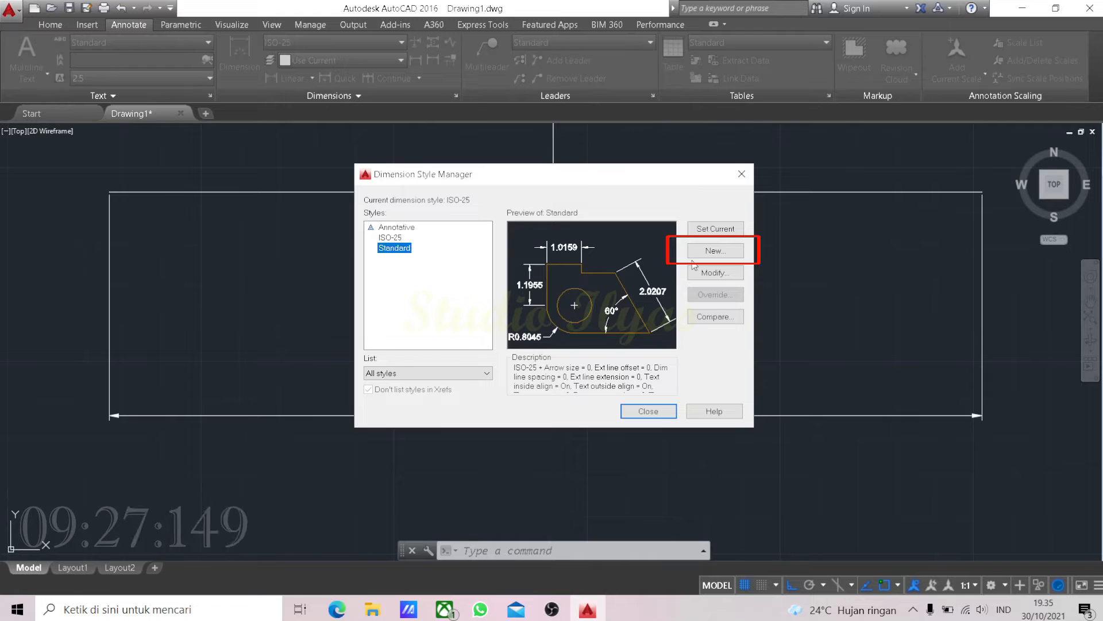
{"action": "left_click", "coordinate": [718, 257]}
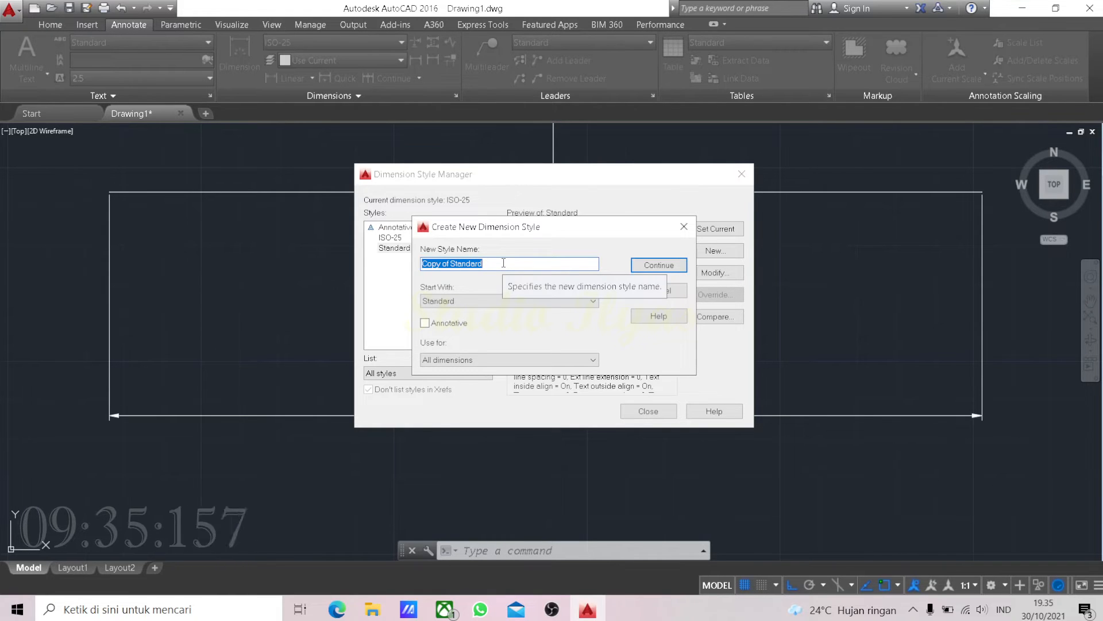
{"action": "type", "text": "skl 100"}
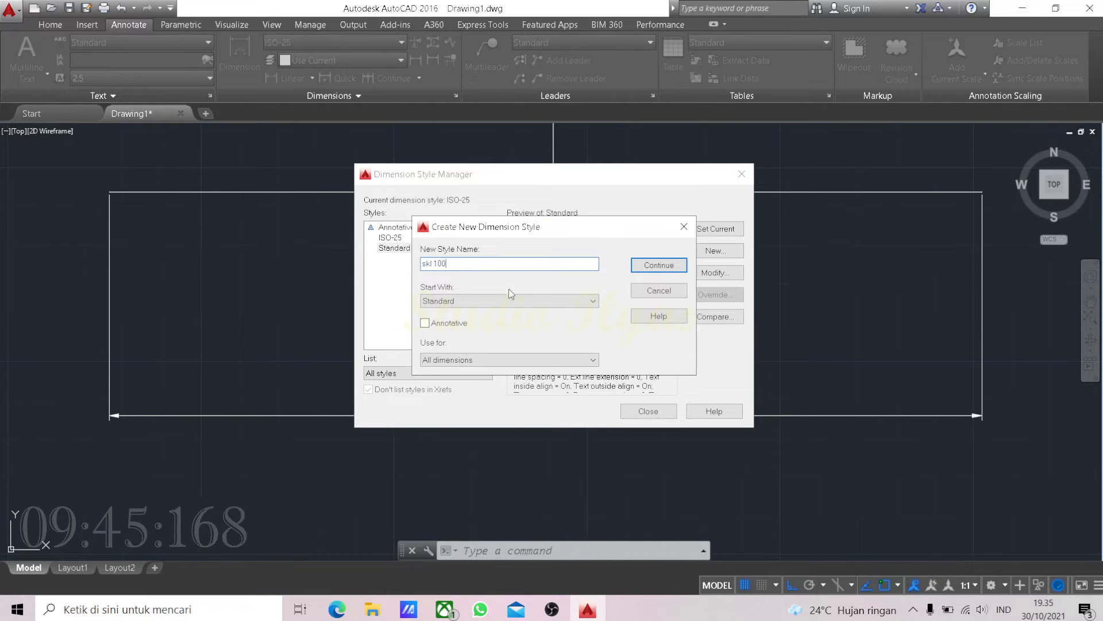
{"action": "left_click", "coordinate": [491, 302]}
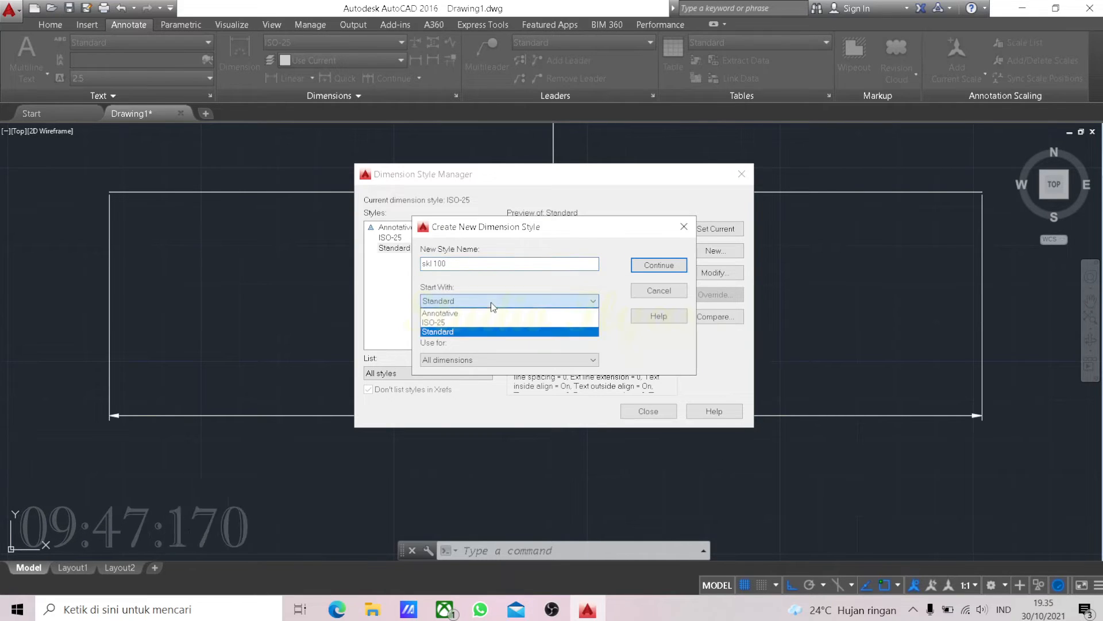
{"action": "left_click", "coordinate": [481, 331]}
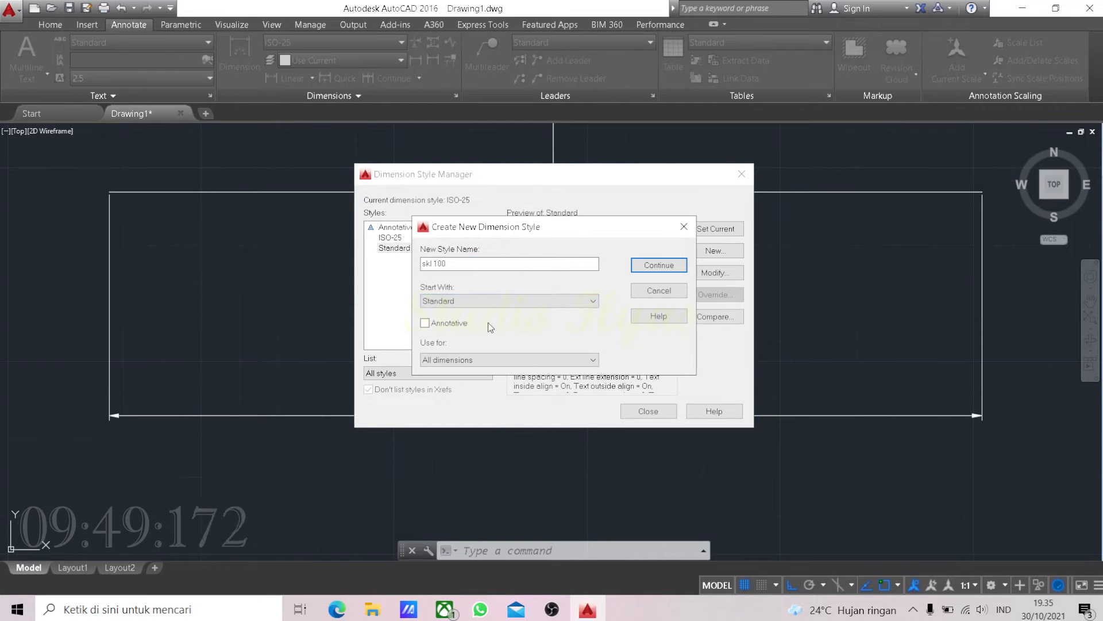
{"action": "left_click", "coordinate": [657, 264]}
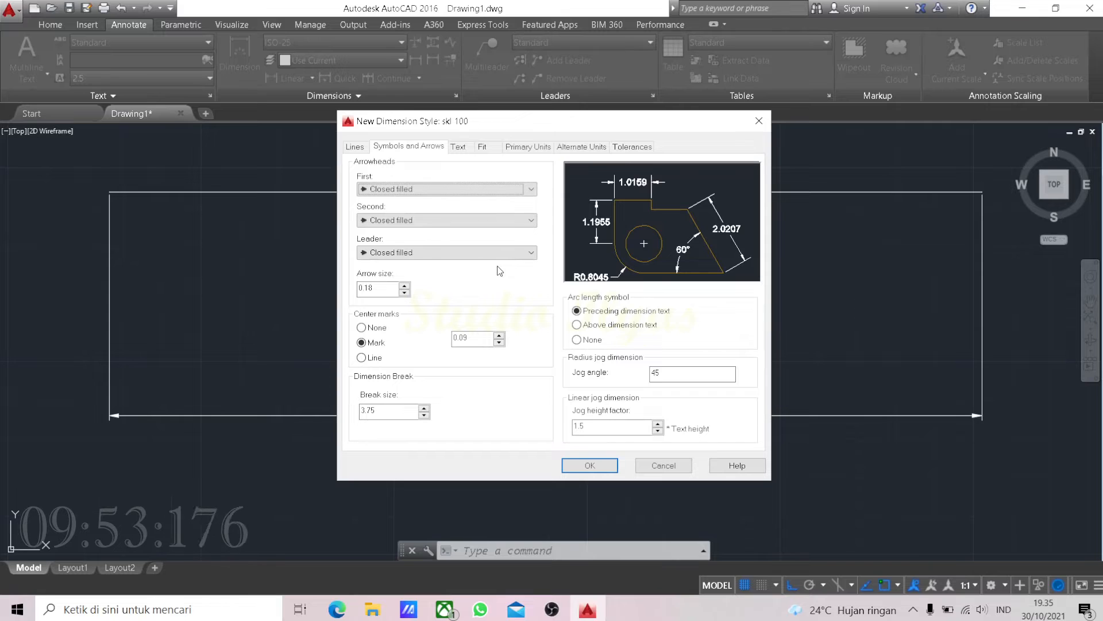
- Color the style's dimension and extension lines blue, and set both arrowheads and the leader to Architectural tick
{"action": "left_click", "coordinate": [356, 148]}
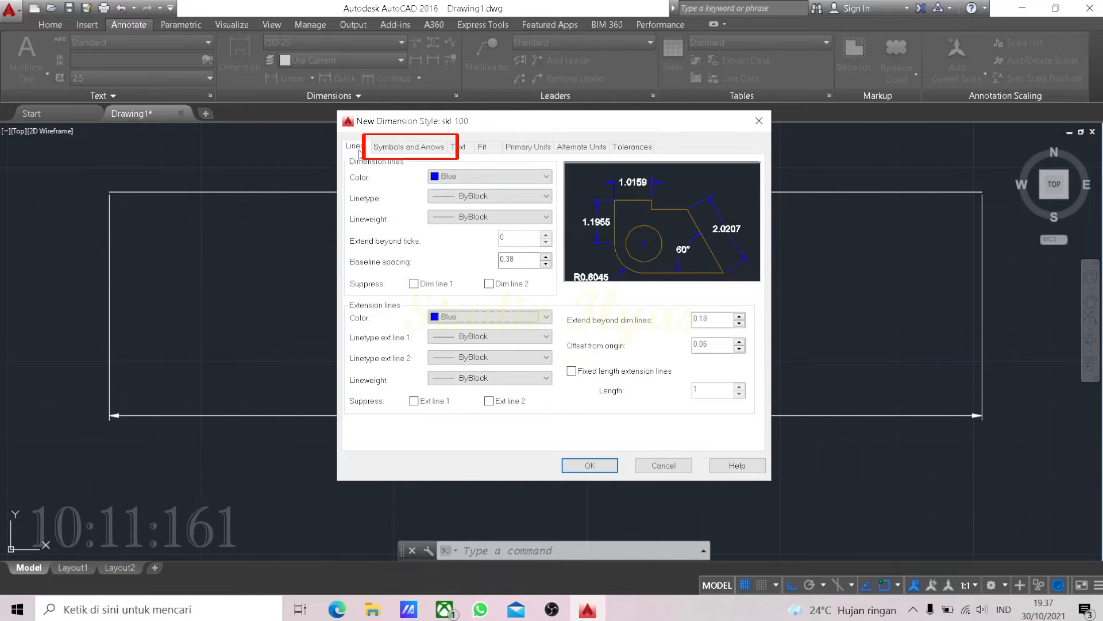
{"action": "left_click", "coordinate": [408, 150]}
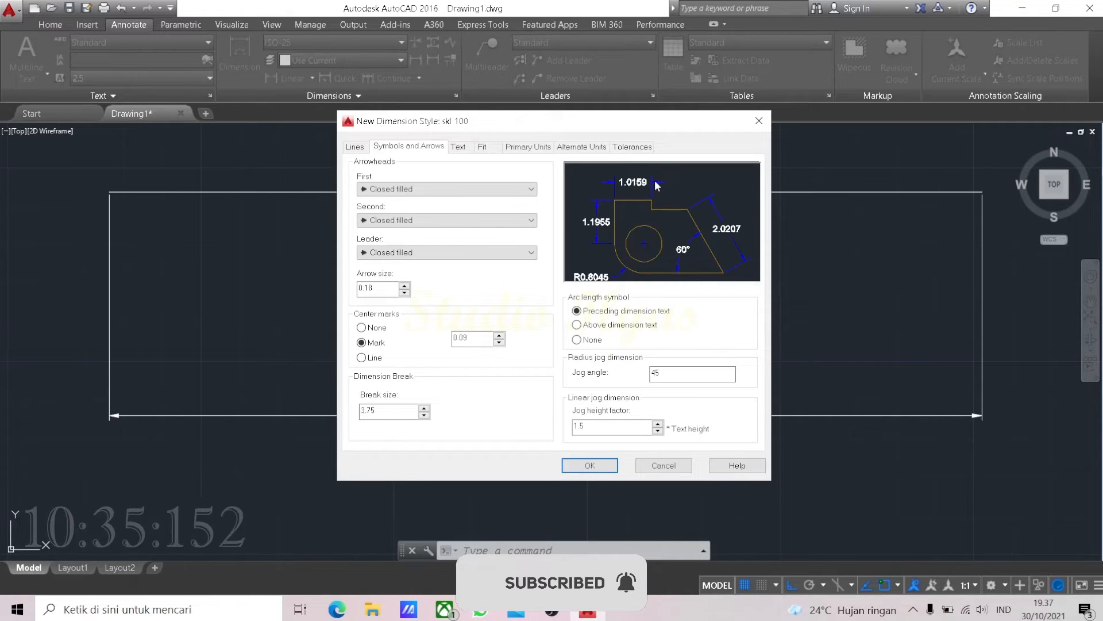
{"action": "left_click", "coordinate": [527, 190]}
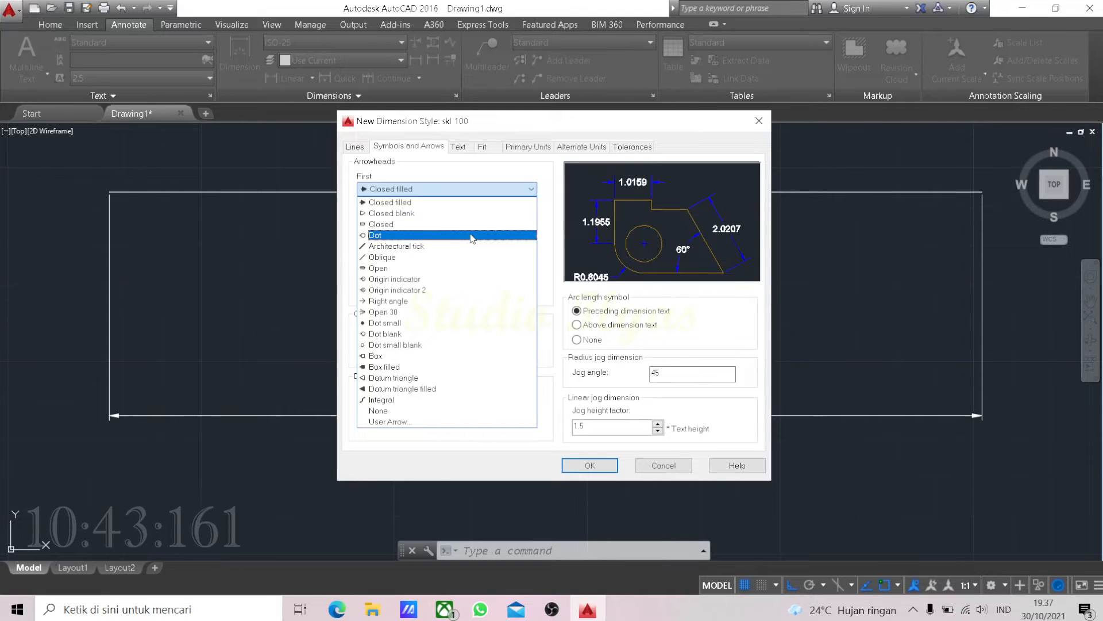
{"action": "left_click", "coordinate": [428, 246]}
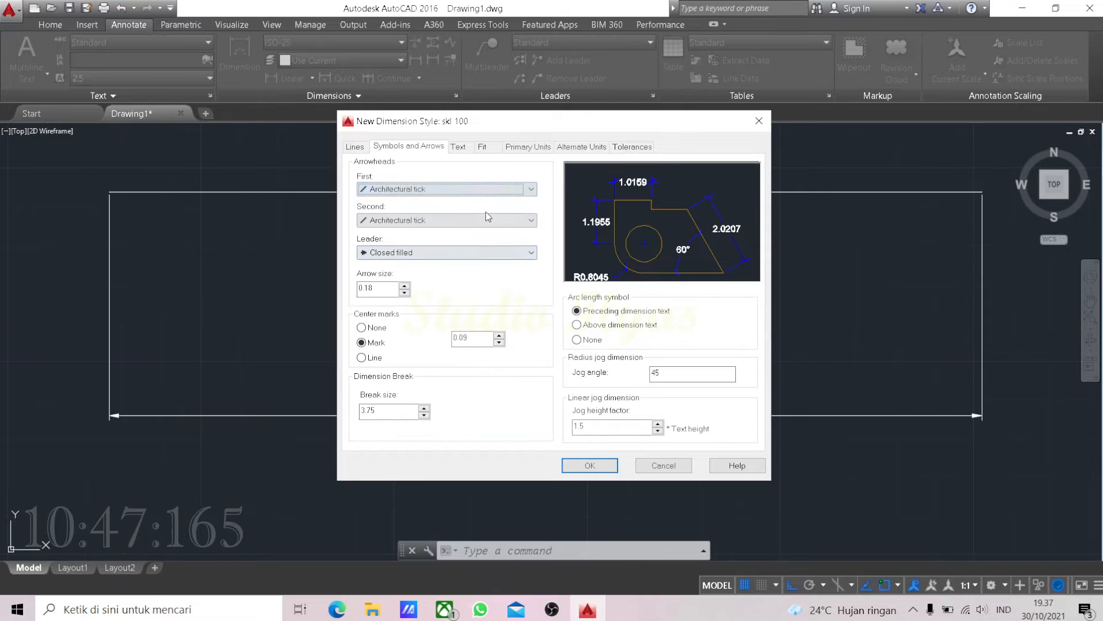
{"action": "left_click", "coordinate": [497, 255]}
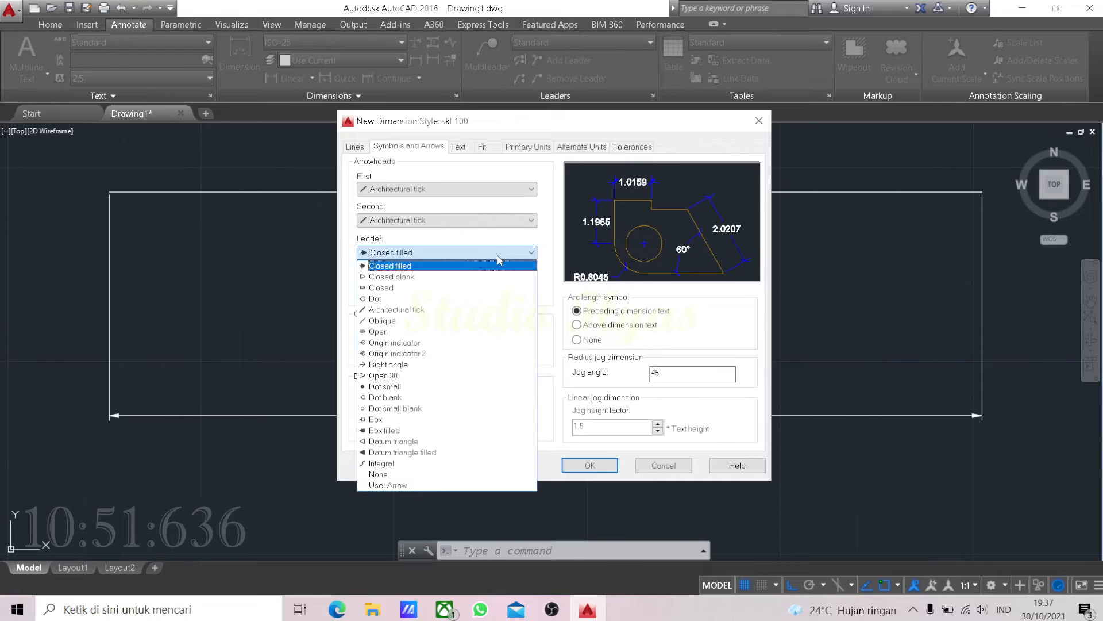
{"action": "left_click", "coordinate": [481, 311]}
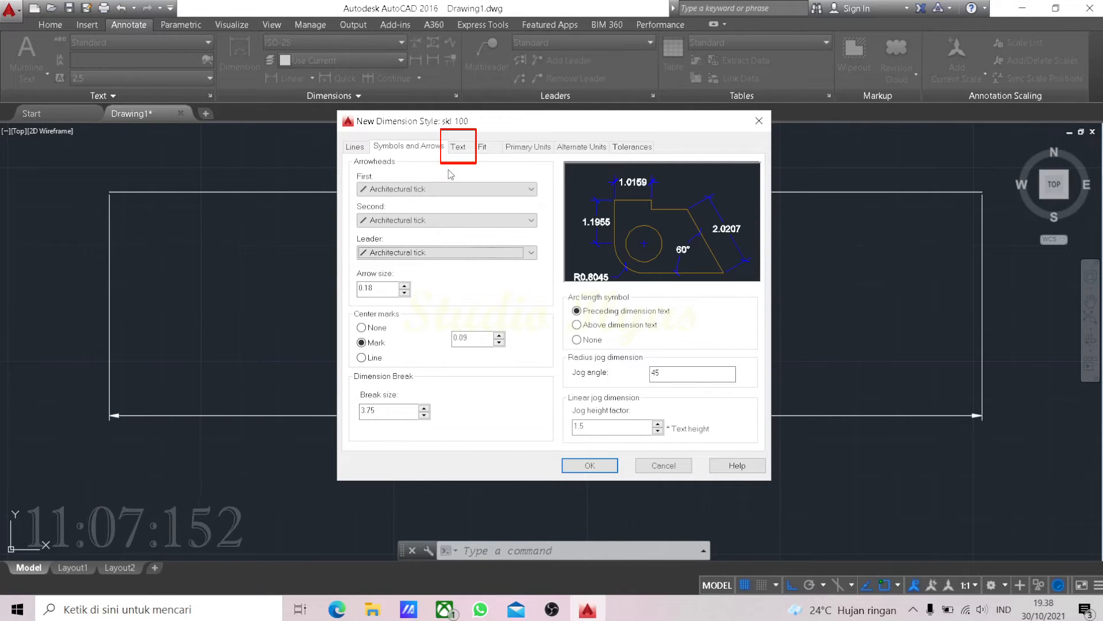
- Keep Arial Regular as the font of the Standard text style used by the dimension text, and make that text style current
{"action": "left_click", "coordinate": [459, 148]}
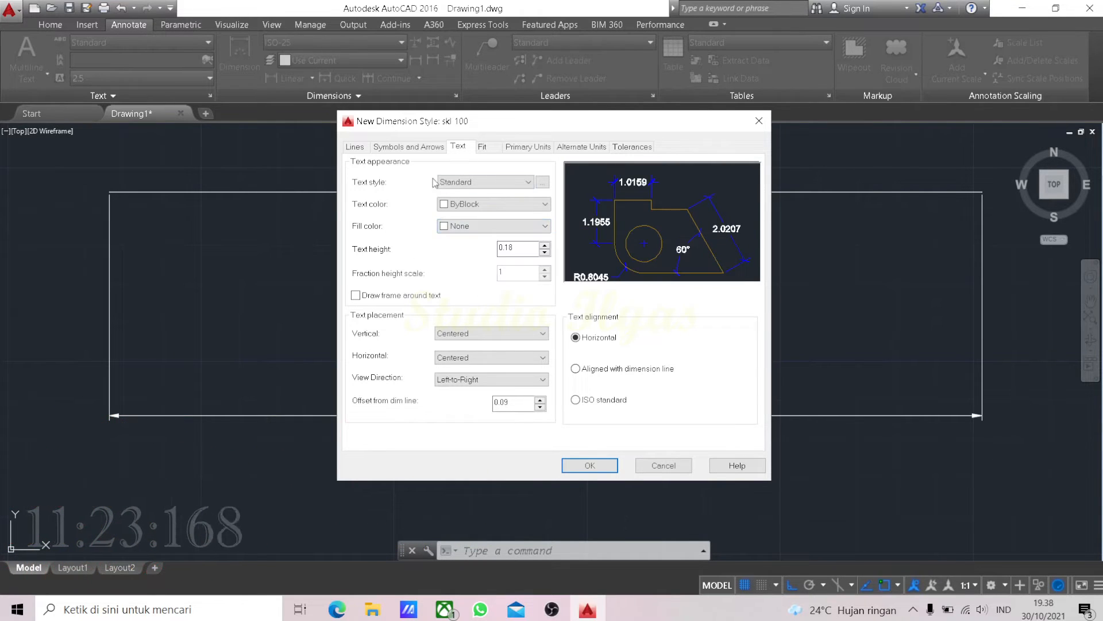
{"action": "left_click", "coordinate": [545, 184]}
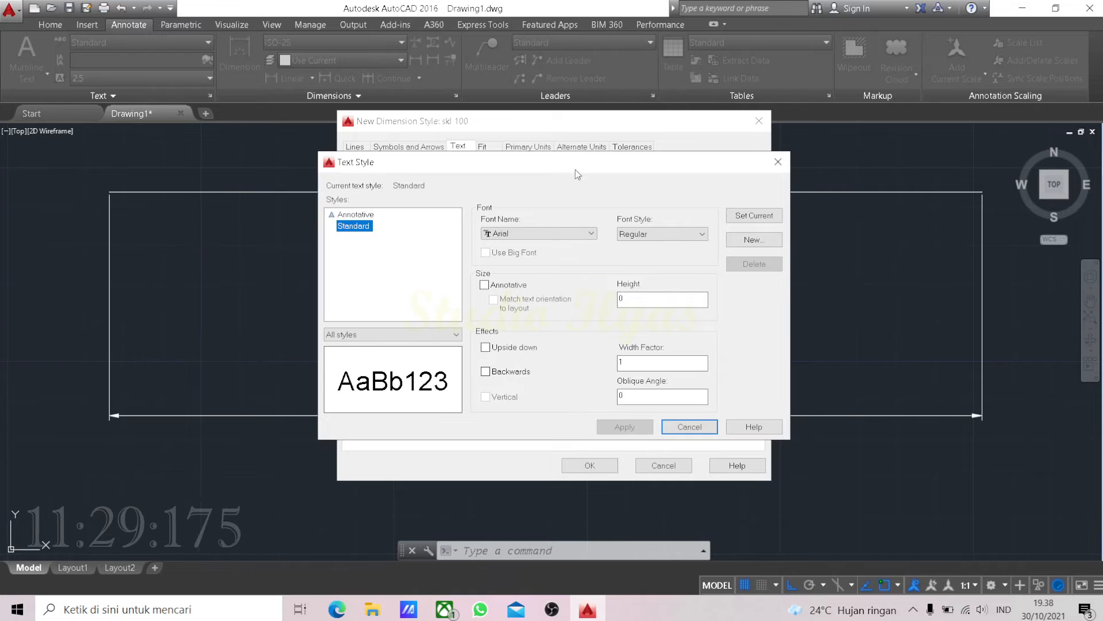
{"action": "left_click", "coordinate": [692, 426]}
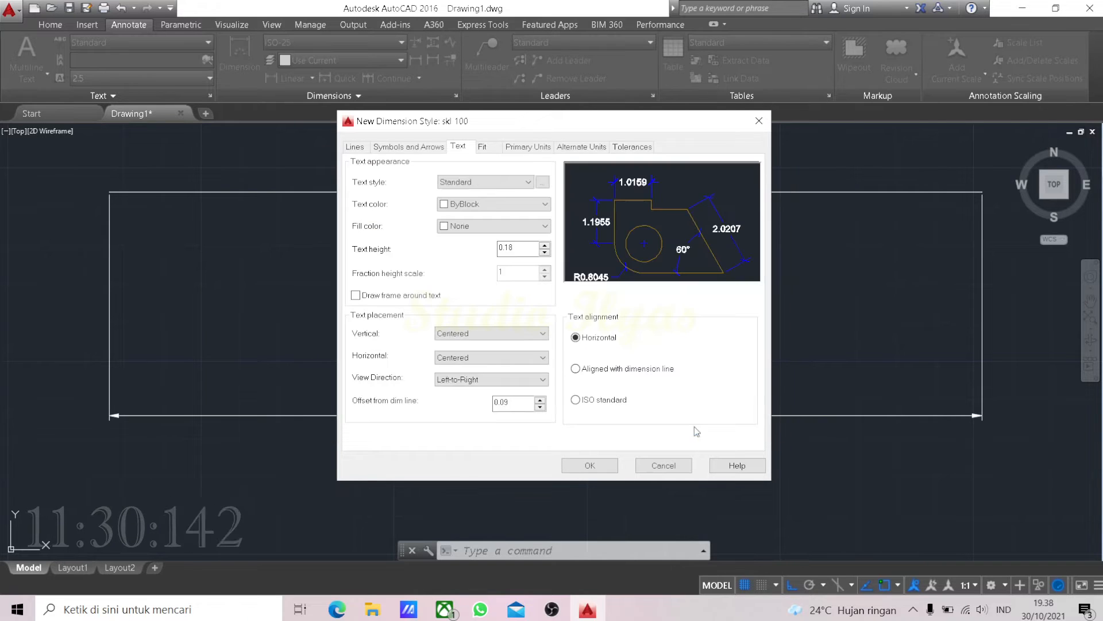
{"action": "left_click", "coordinate": [542, 183]}
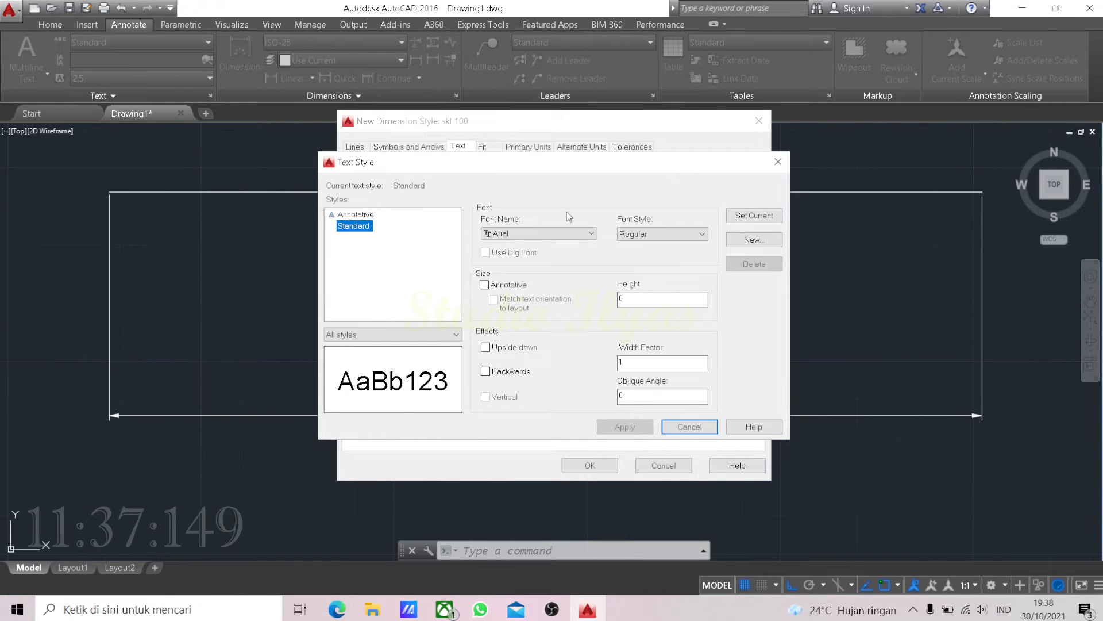
{"action": "left_click", "coordinate": [579, 237]}
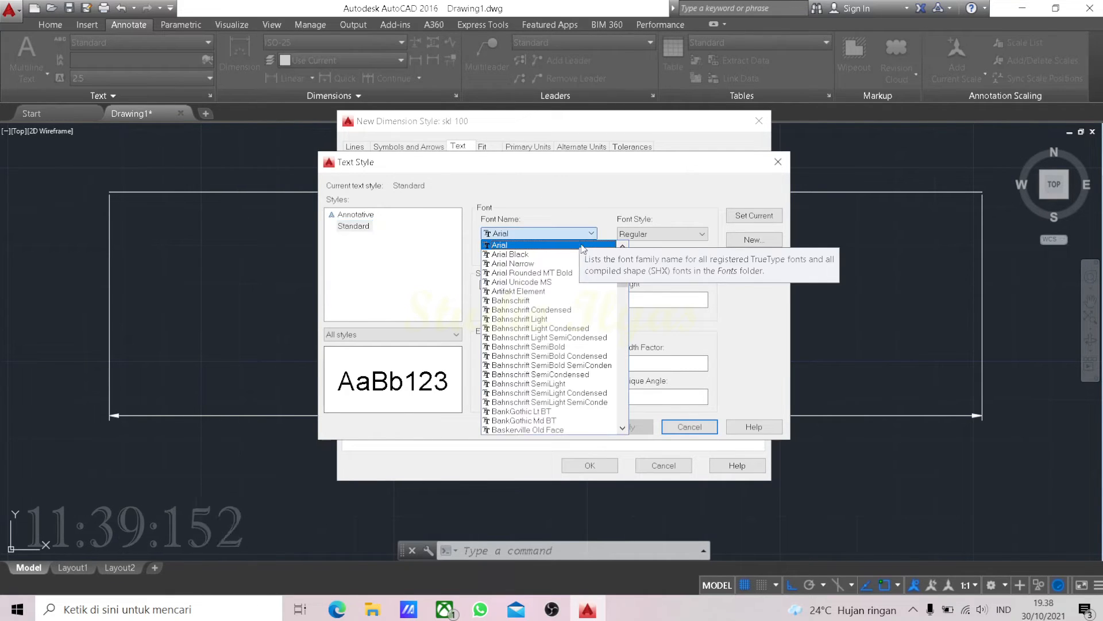
{"action": "scroll", "coordinate": [585, 395], "scroll_direction": "down", "scroll_amount": 2}
{"action": "scroll", "coordinate": [581, 385], "scroll_direction": "up", "scroll_amount": 3}
{"action": "left_click", "coordinate": [566, 235]}
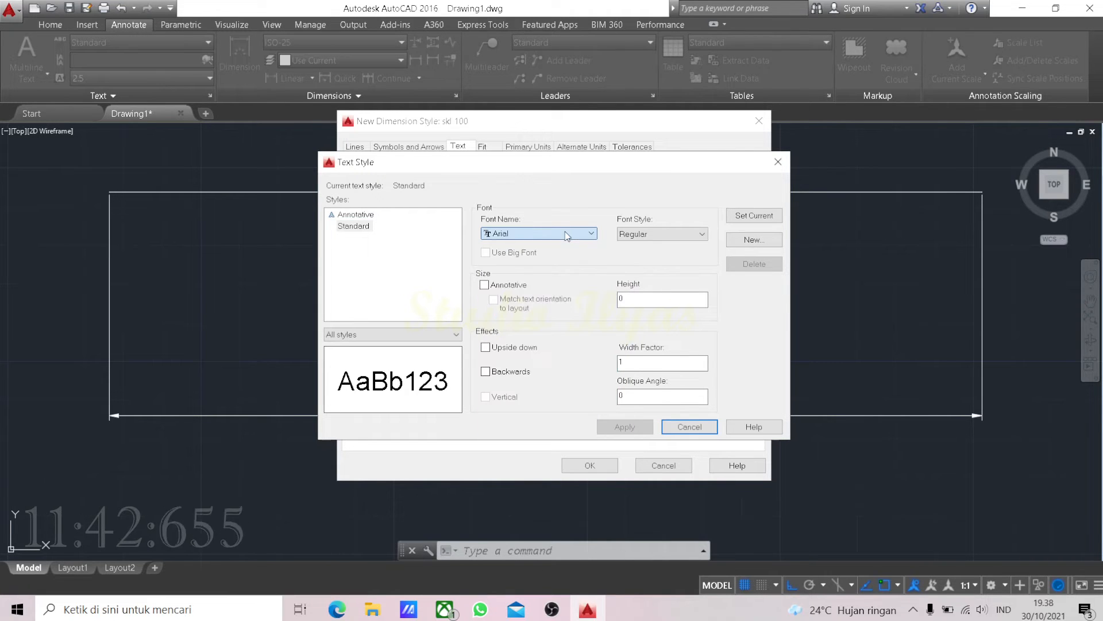
{"action": "left_click", "coordinate": [676, 232]}
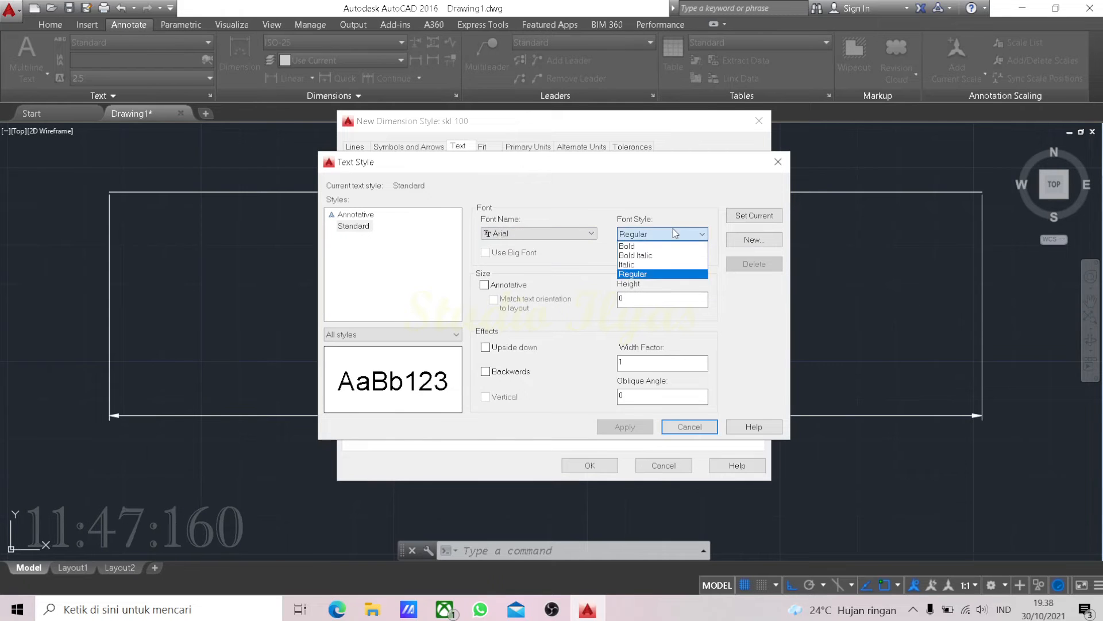
{"action": "left_click", "coordinate": [646, 275]}
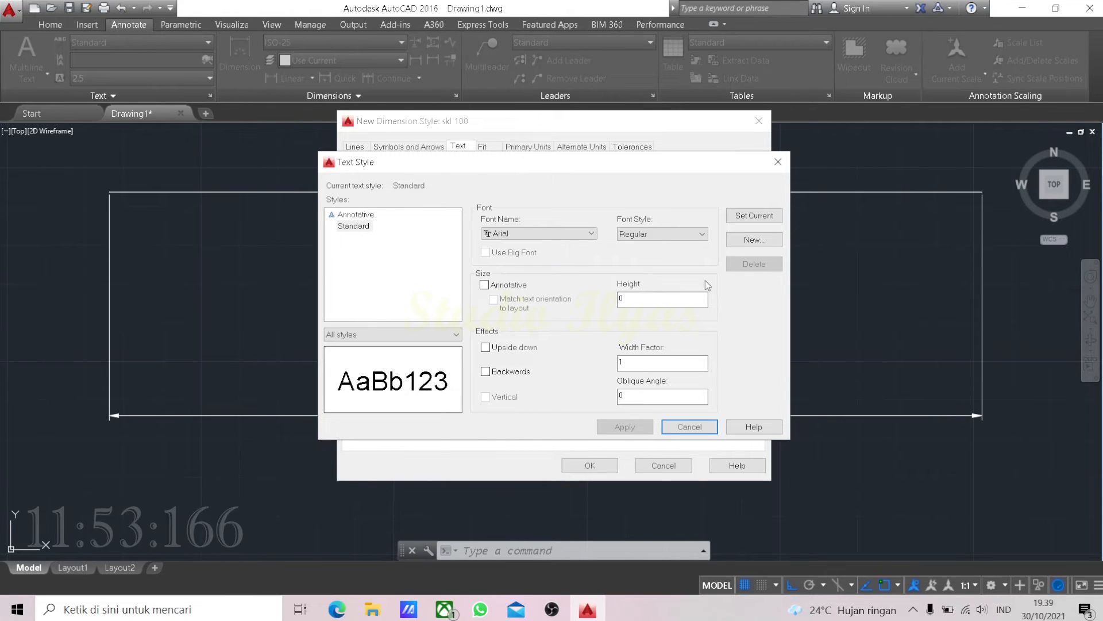
{"action": "left_click", "coordinate": [755, 218]}
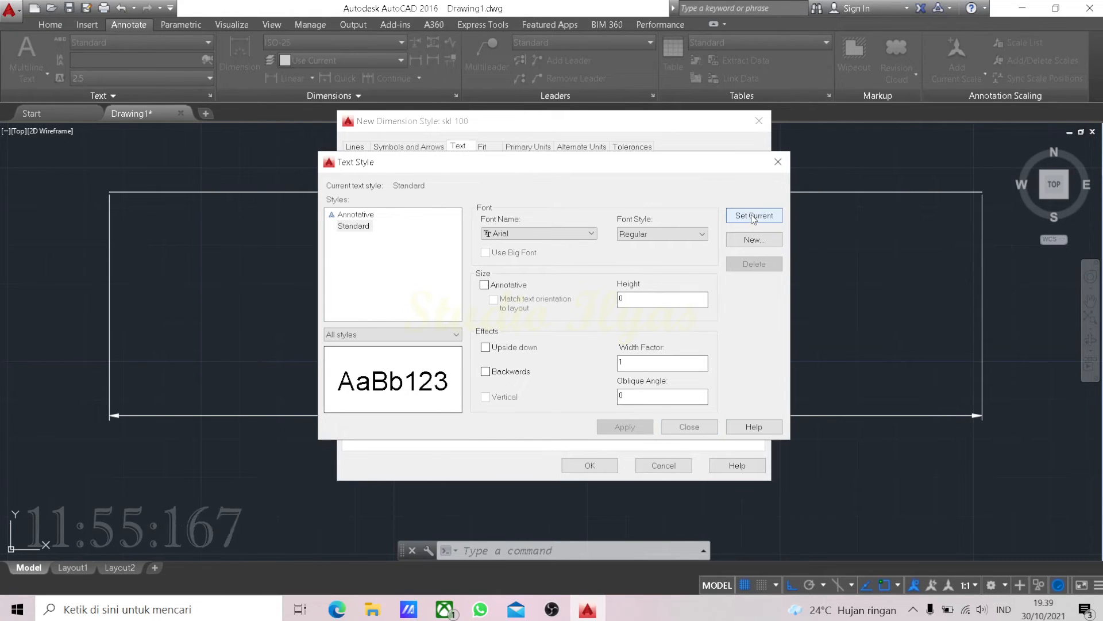
{"action": "left_click", "coordinate": [682, 427]}
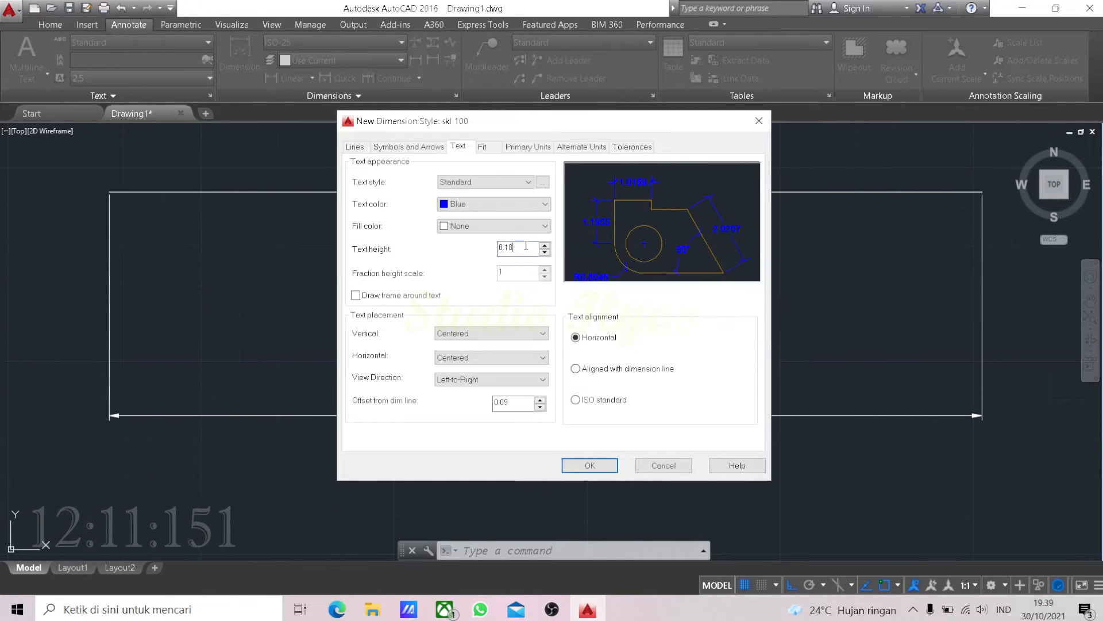
- Set the dimension text color to blue, its height to 2 and its offset from the dimension line to 0.5
{"action": "left_click_drag", "start_coordinate": [525, 247], "coordinate": [464, 244]}
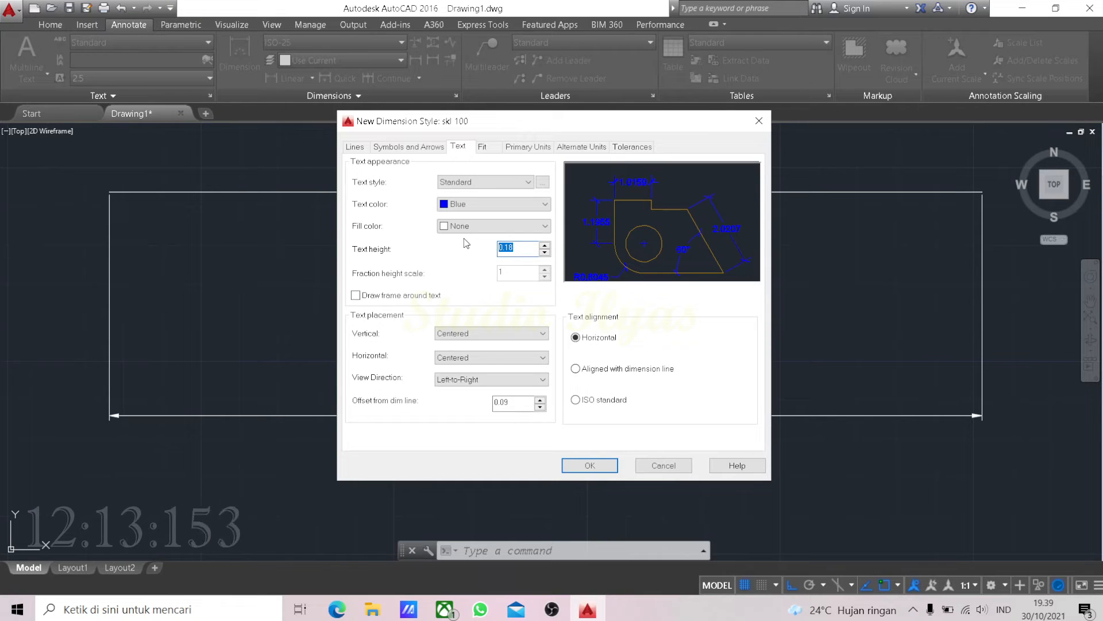
{"action": "type", "text": "2"}
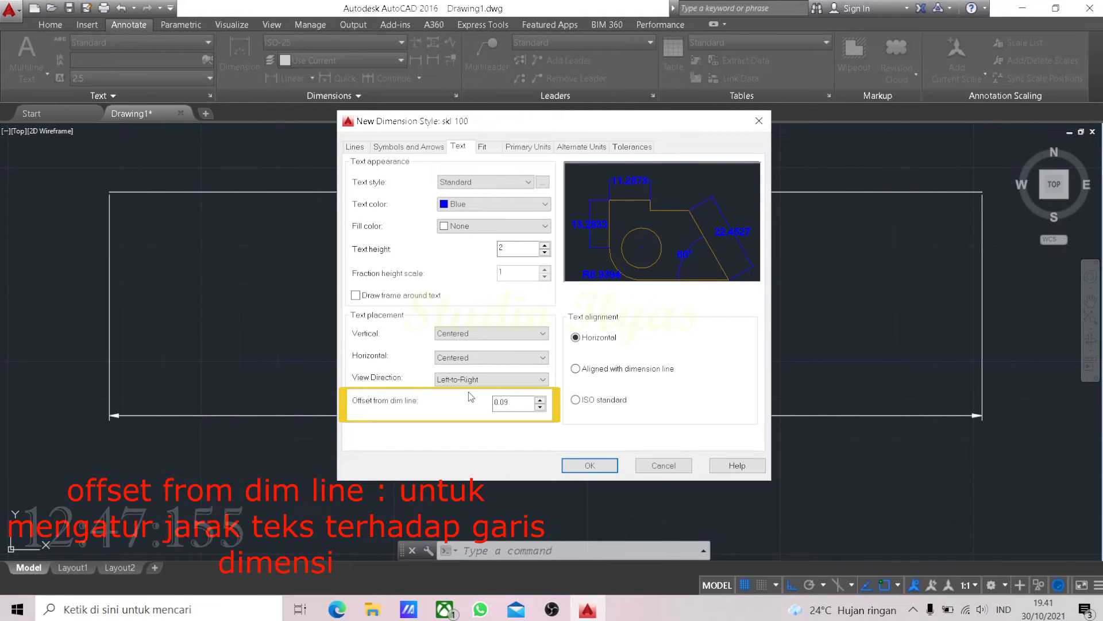
{"action": "left_click", "coordinate": [507, 401]}
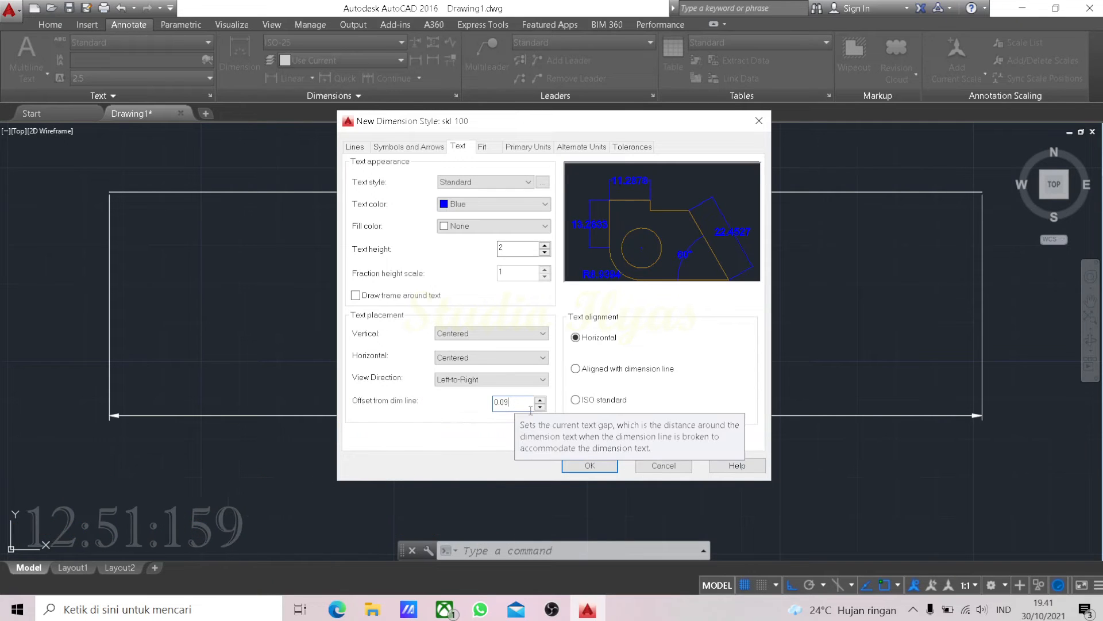
{"action": "key", "text": "BackSpace"}
{"action": "key", "text": "BackSpace"}
{"action": "key", "text": "BackSpace"}
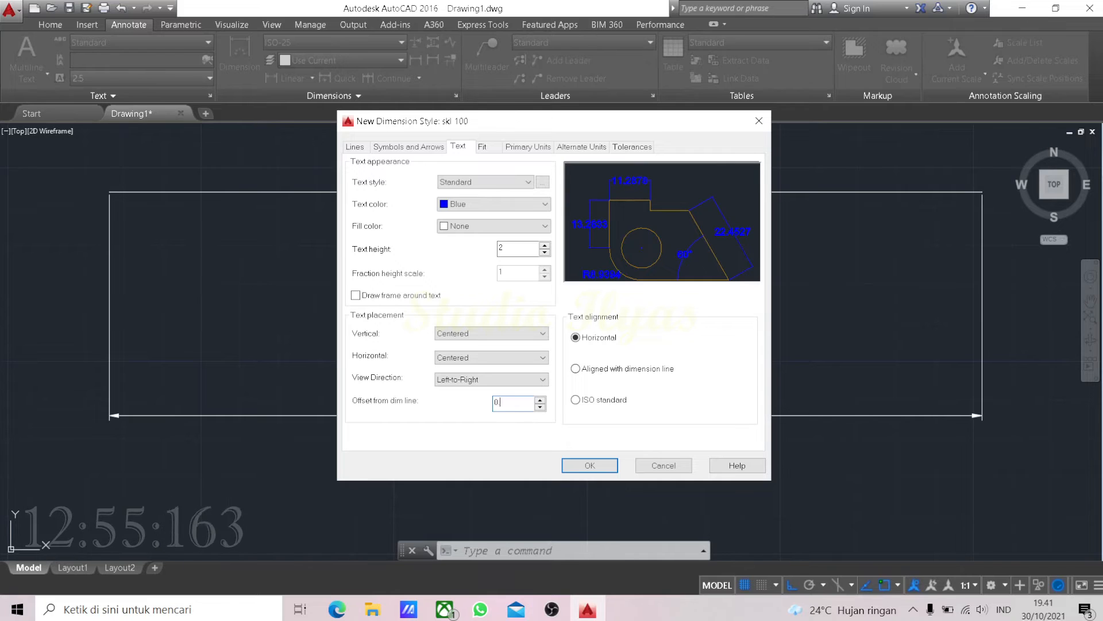
{"action": "type", "text": ".5"}
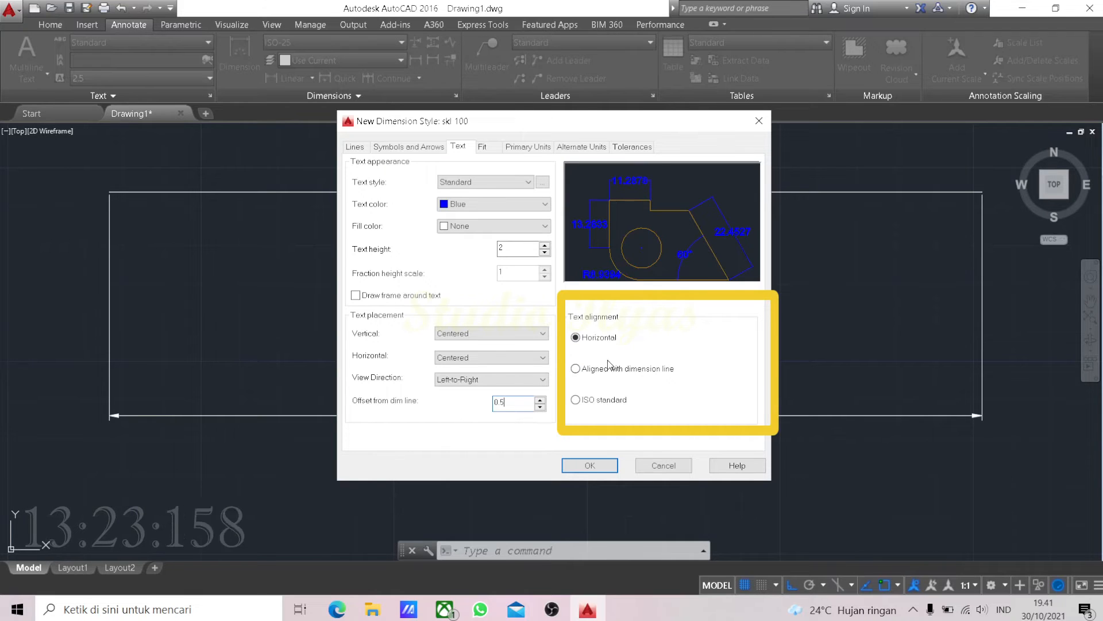
- Align the dimension text to ISO standard, and save the style with linear precision 0.00 and measurement scale factor 100
{"action": "left_click", "coordinate": [606, 401]}
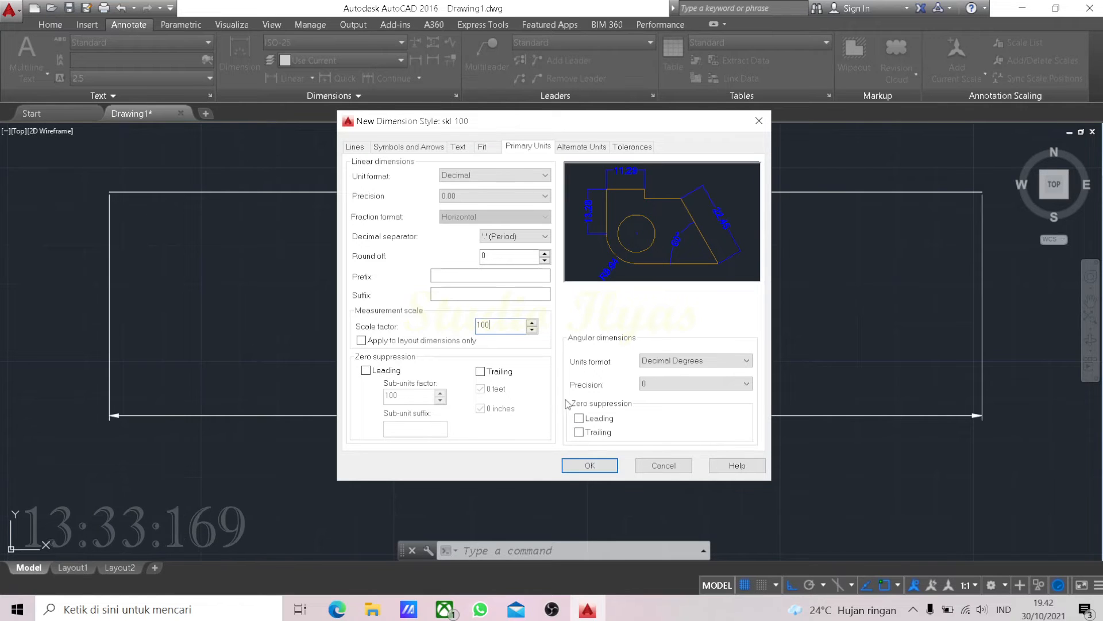
{"action": "left_click", "coordinate": [589, 465]}
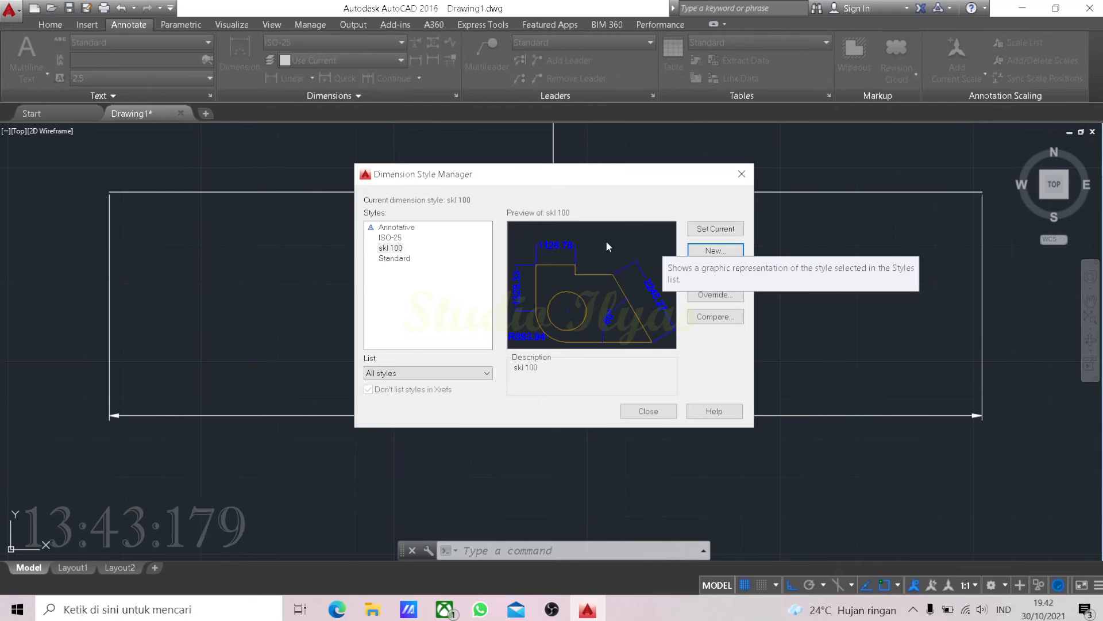
- Make skl 100 the current dimension style and close the style manager
{"action": "left_click", "coordinate": [391, 247]}
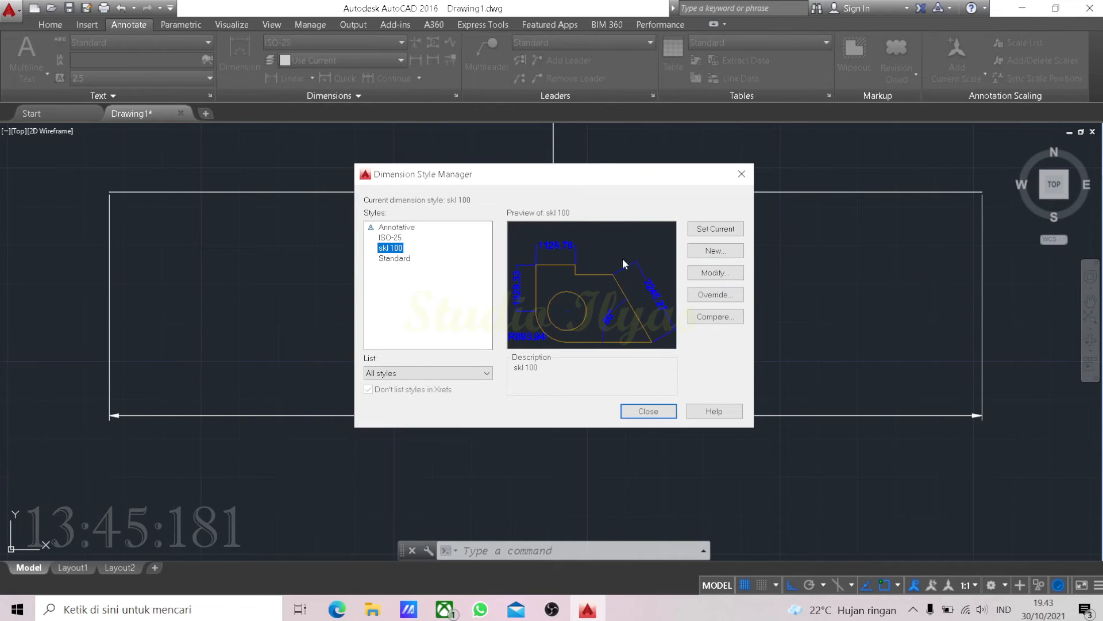
{"action": "left_click", "coordinate": [714, 230]}
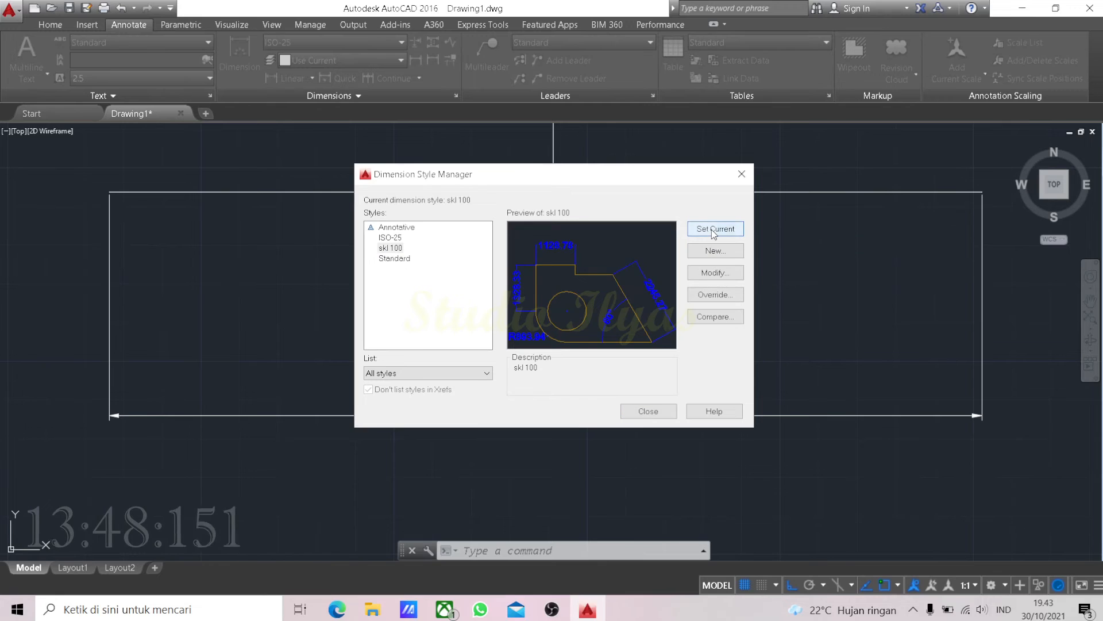
{"action": "left_click", "coordinate": [649, 411]}
- Dimension the horizontal line between its two endpoints, placing the dimension just above the line
{"action": "scroll", "coordinate": [719, 247], "scroll_direction": "down", "scroll_amount": 2}
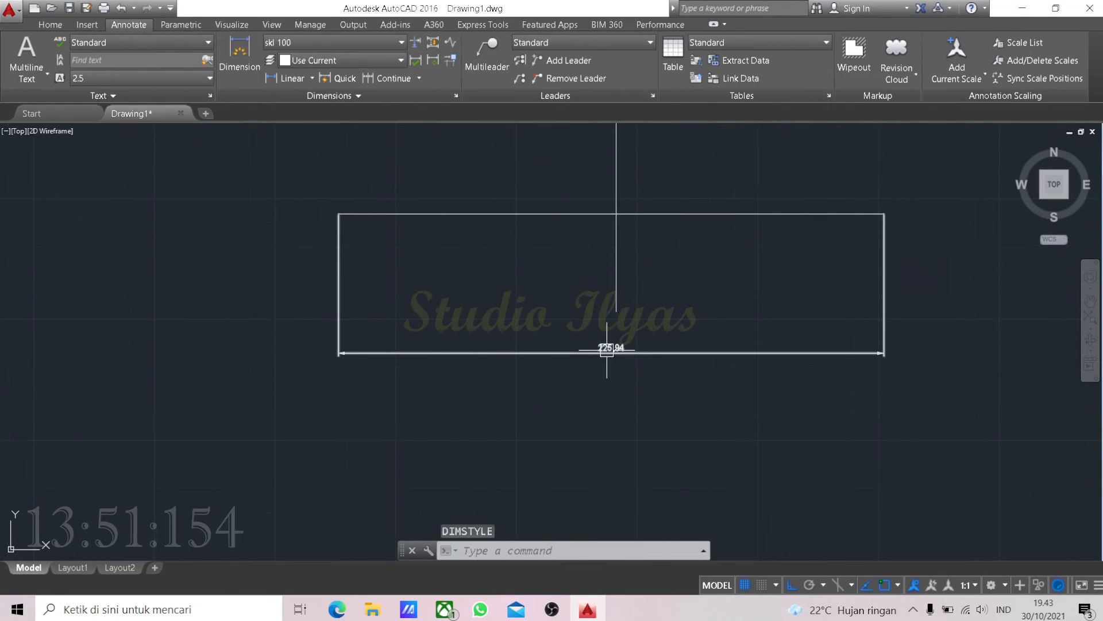
{"action": "type", "text": "Dm"}
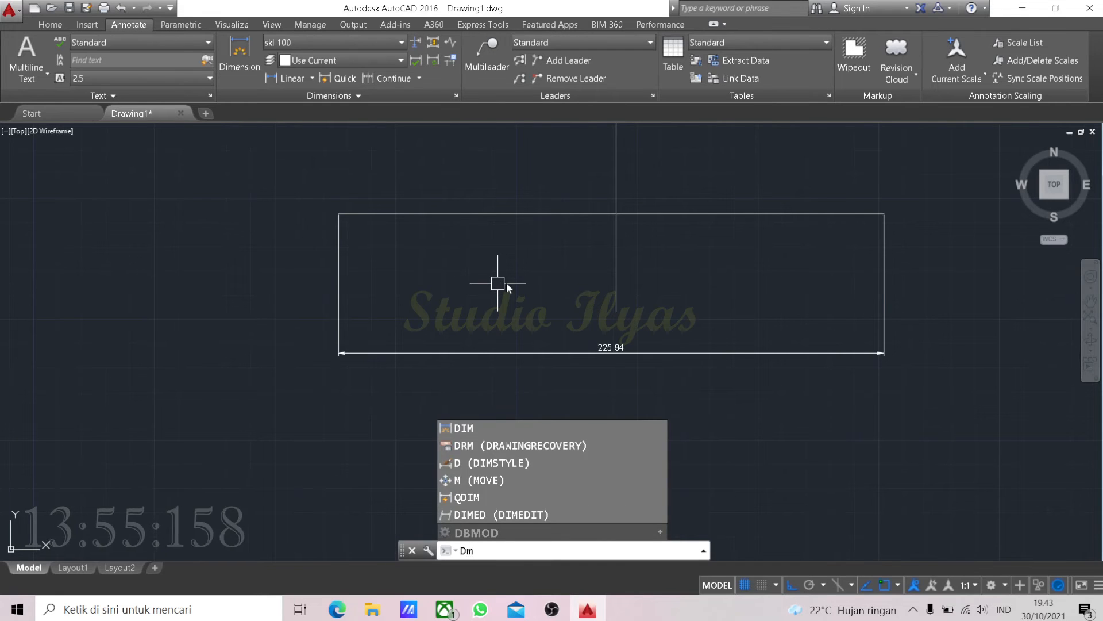
{"action": "key", "text": "BackSpace"}
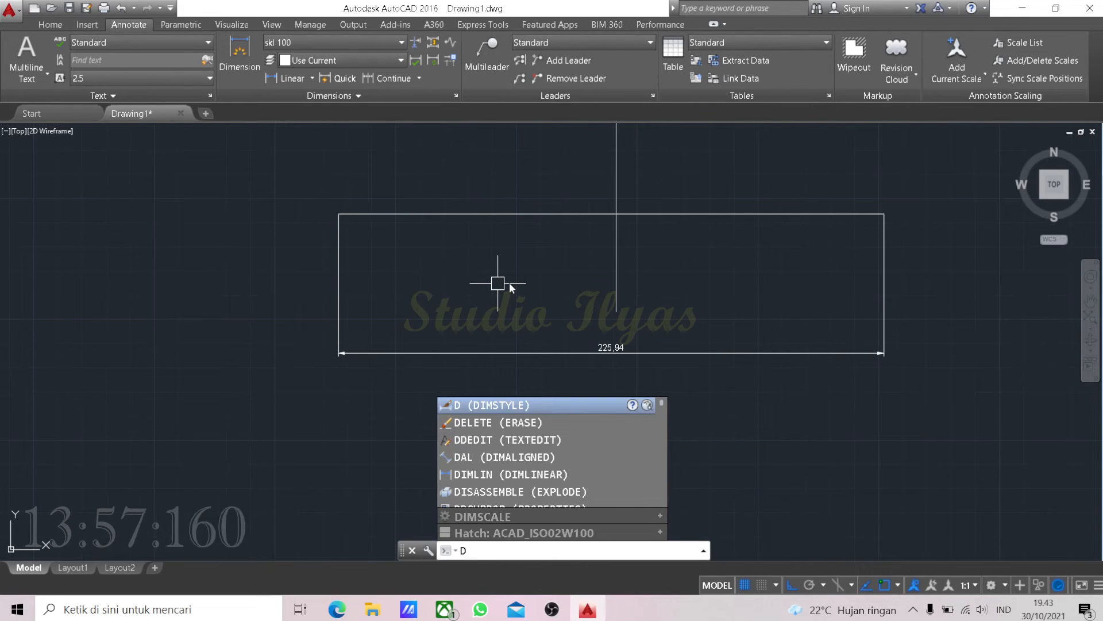
{"action": "type", "text": "IM"}
{"action": "key", "text": "Return"}
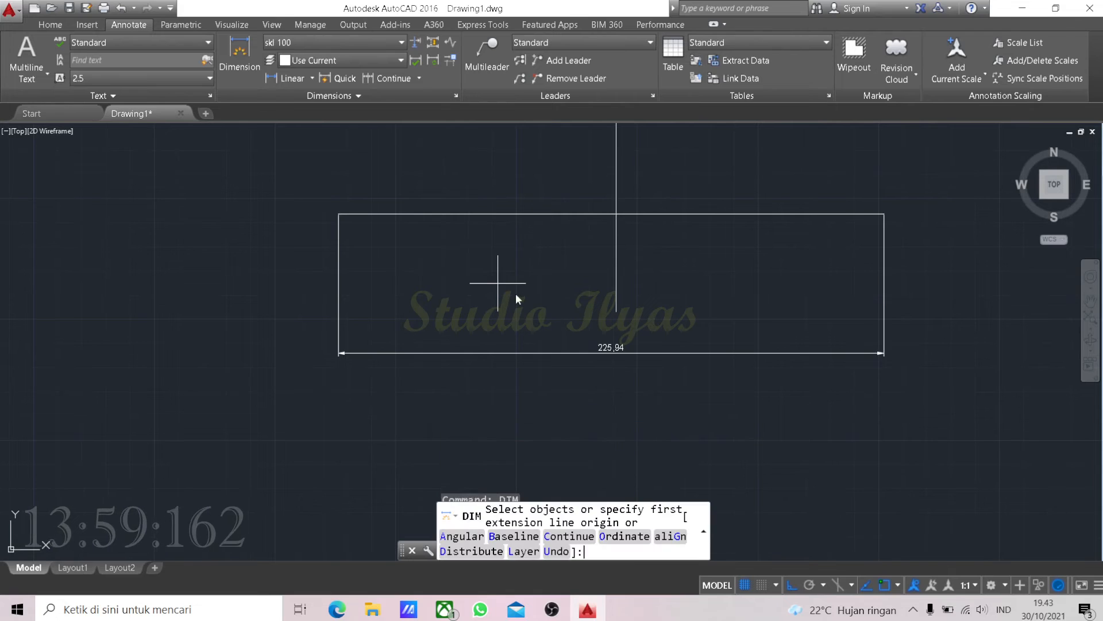
{"action": "key", "text": "Return"}
{"action": "left_click", "coordinate": [339, 213]}
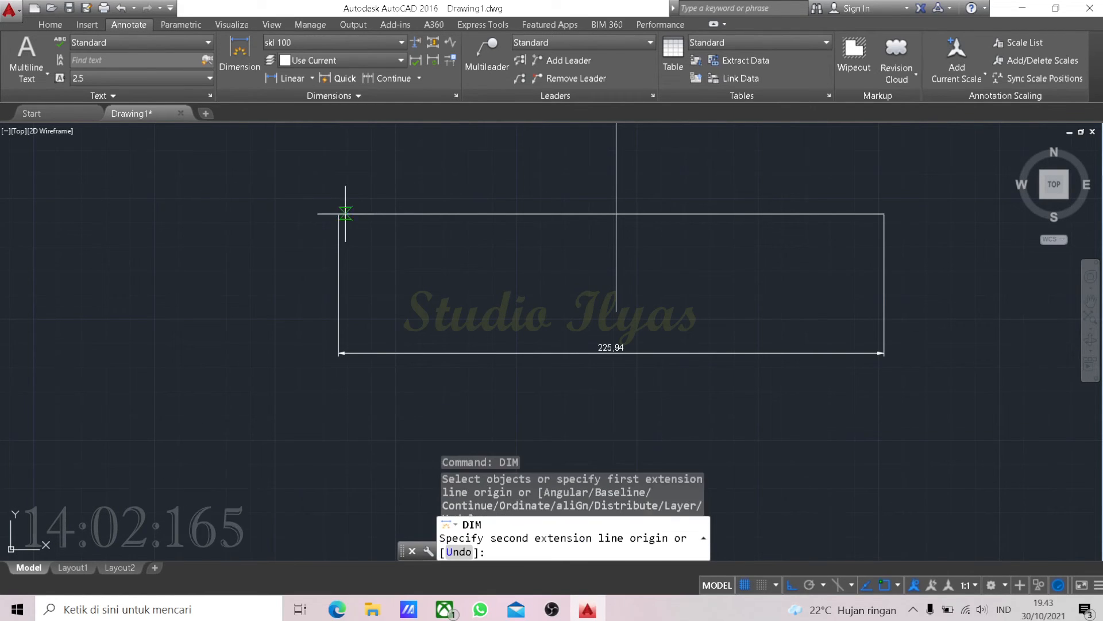
{"action": "left_click", "coordinate": [885, 214]}
{"action": "left_click", "coordinate": [833, 181]}
{"action": "scroll", "coordinate": [620, 153], "scroll_direction": "up", "scroll_amount": 5}
{"action": "scroll", "coordinate": [712, 239], "scroll_direction": "down", "scroll_amount": 3}
{"action": "middle_click_drag", "start_coordinate": [717, 267], "coordinate": [707, 275]}
{"action": "scroll", "coordinate": [525, 246], "scroll_direction": "down", "scroll_amount": 4}
{"action": "scroll", "coordinate": [493, 320], "scroll_direction": "up", "scroll_amount": 4}
{"action": "scroll", "coordinate": [421, 332], "scroll_direction": "down", "scroll_amount": 2}
{"action": "key", "text": "Escape"}
{"action": "key", "text": "Escape"}
- Erase the dimensions below and above the horizontal line
{"action": "type", "text": "e"}
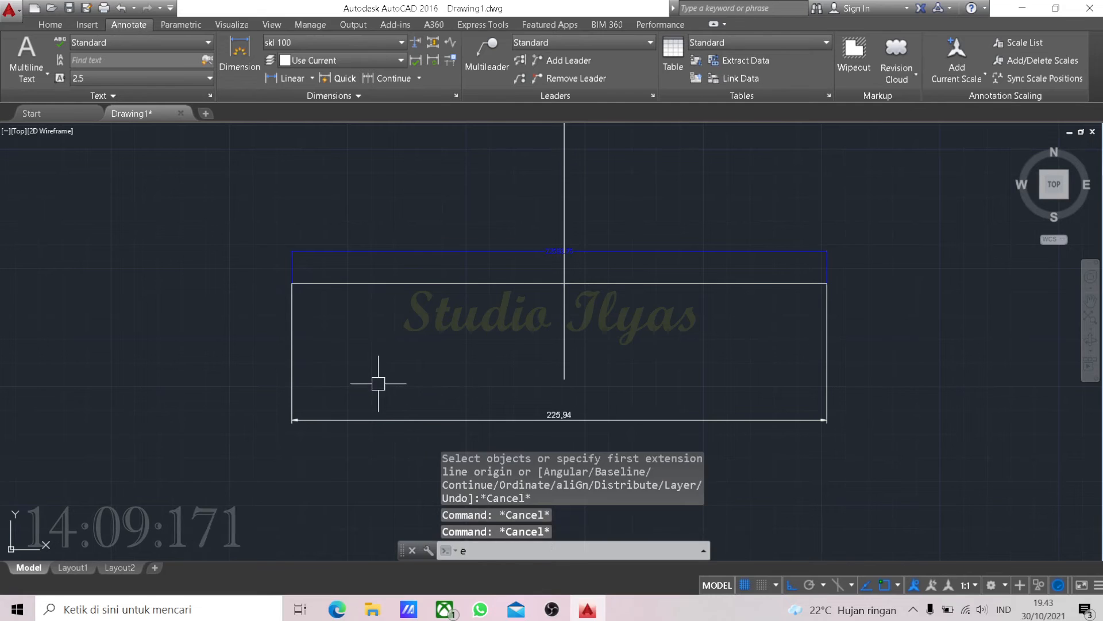
{"action": "key", "text": "Return"}
{"action": "left_click", "coordinate": [382, 418]}
{"action": "key", "text": "Return"}
{"action": "key", "text": "Return"}
{"action": "left_click", "coordinate": [549, 251]}
{"action": "key", "text": "Return"}
{"action": "scroll", "coordinate": [601, 290], "scroll_direction": "down", "scroll_amount": 4}
{"action": "scroll", "coordinate": [672, 316], "scroll_direction": "up", "scroll_amount": 2}
{"action": "middle_click_drag", "start_coordinate": [810, 312], "coordinate": [507, 310]}
{"action": "key", "text": "Escape"}
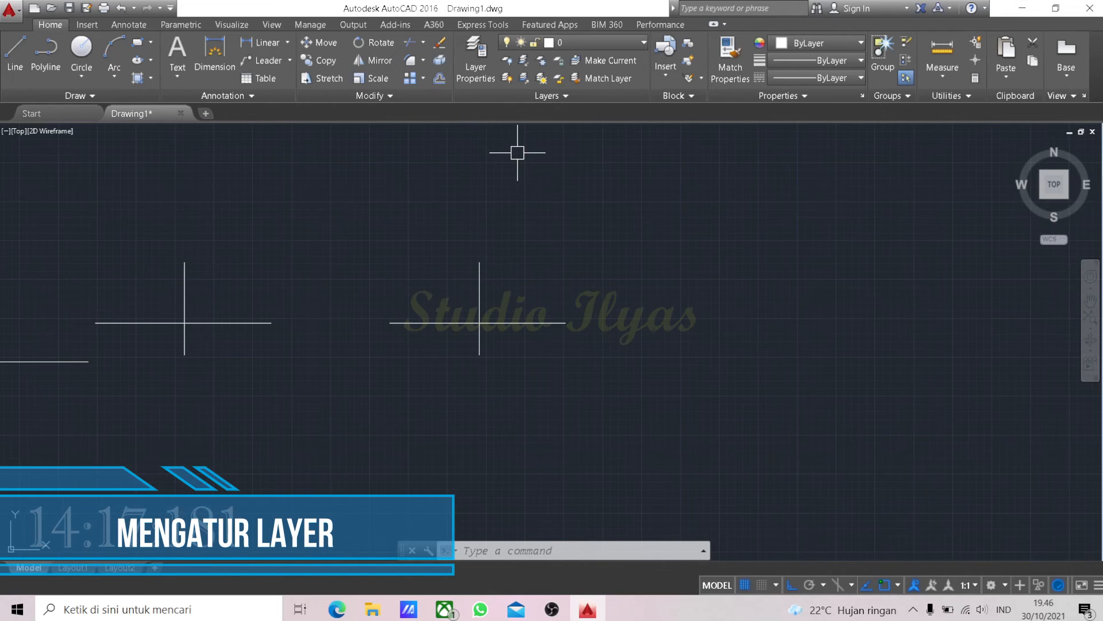
{"action": "left_click", "coordinate": [565, 98]}
{"action": "key", "text": "Escape"}
{"action": "key", "text": "Escape"}
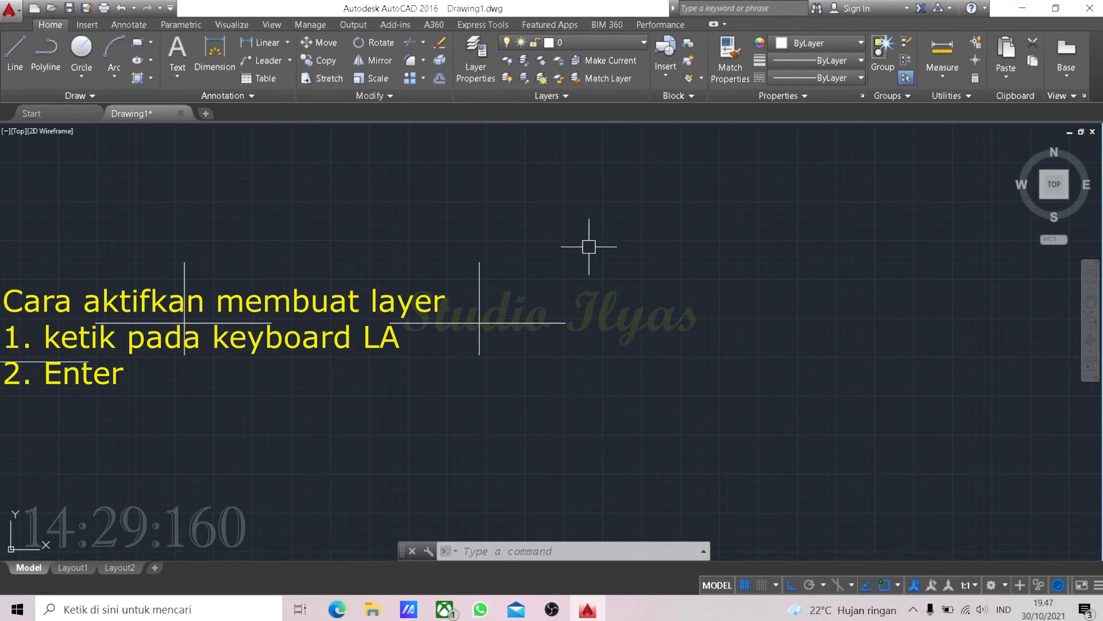
- Create a new layer named AS in the layer manager and set its color to red, index 10
{"action": "type", "text": "LA"}
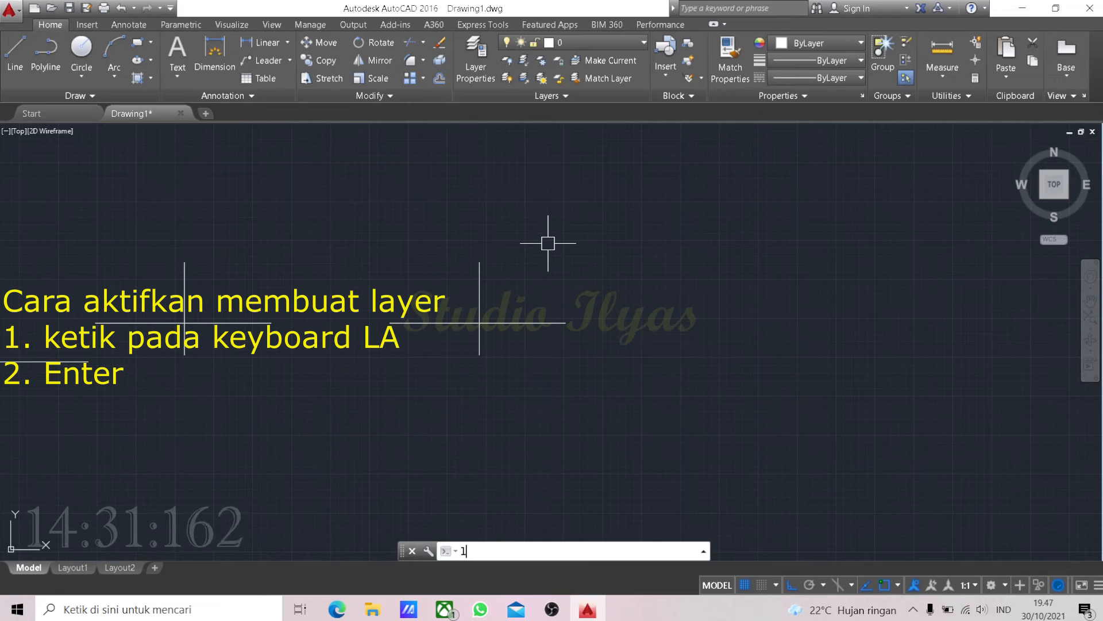
{"action": "key", "text": "Return"}
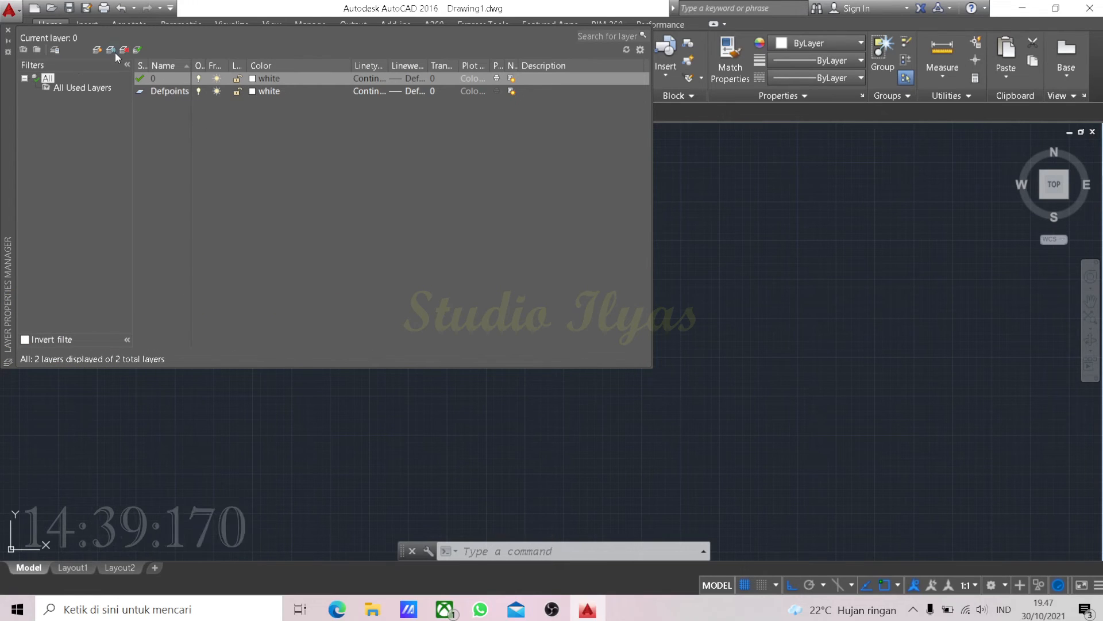
{"action": "left_click", "coordinate": [96, 50]}
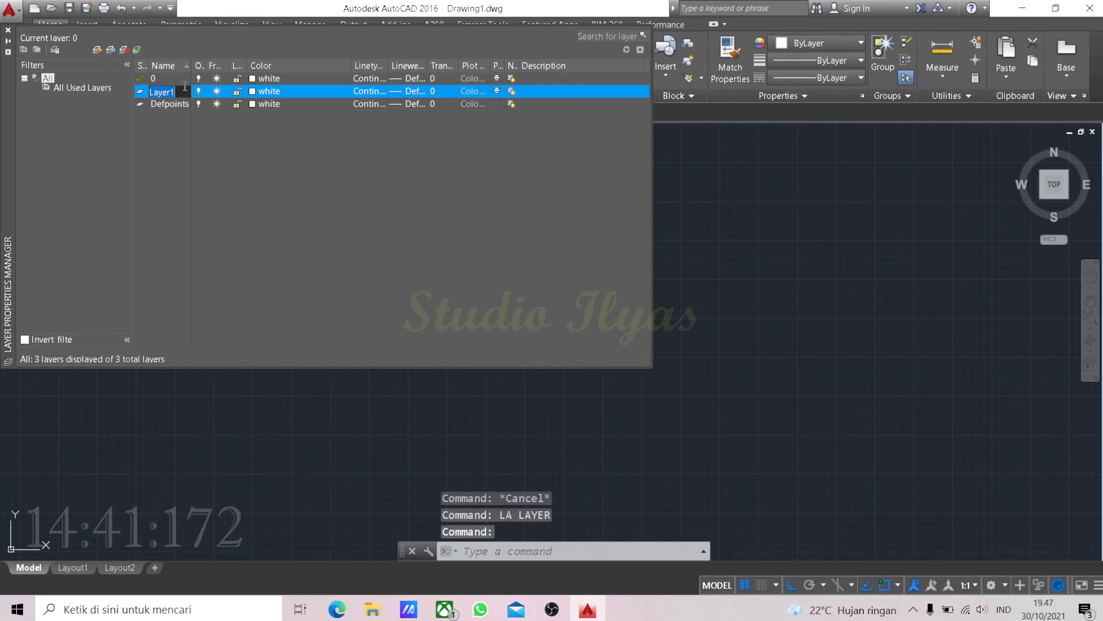
{"action": "type", "text": "AS"}
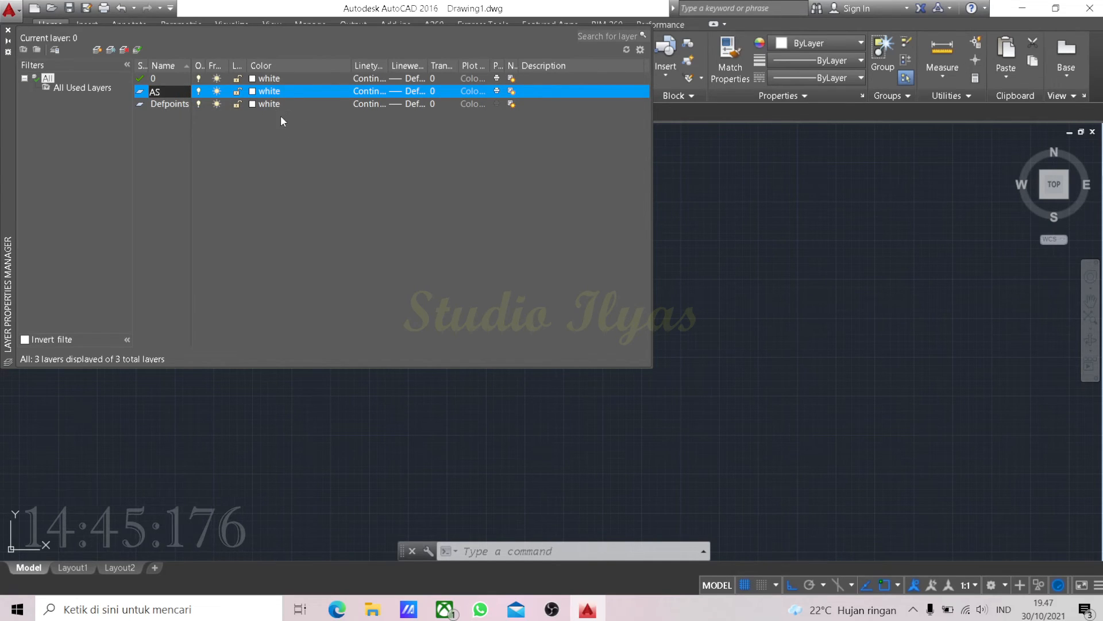
{"action": "left_click", "coordinate": [269, 92]}
{"action": "left_click", "coordinate": [431, 255]}
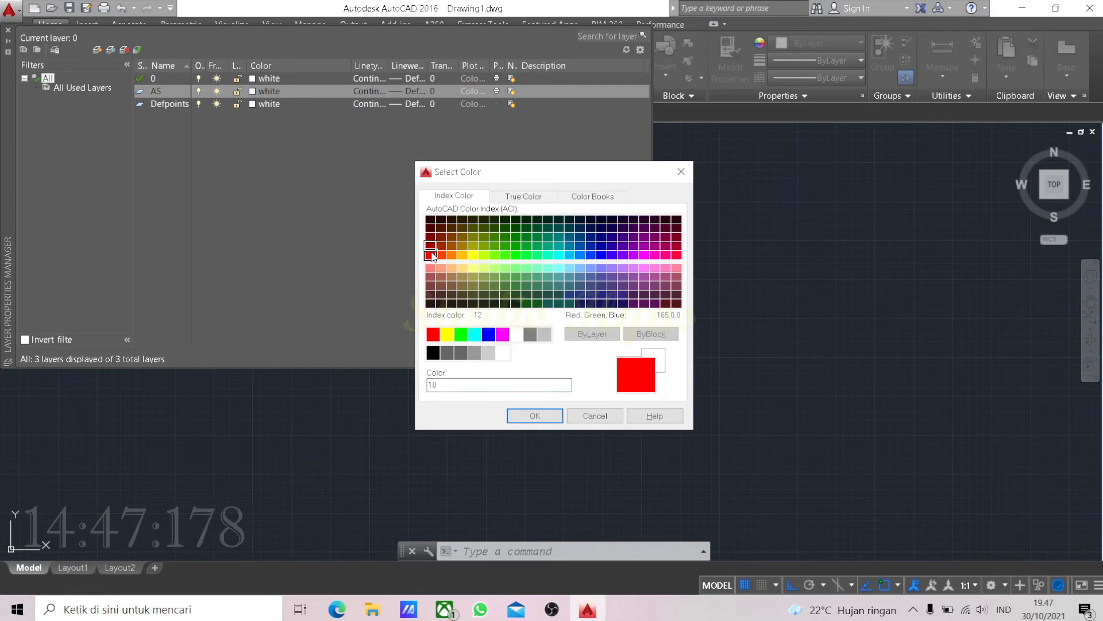
{"action": "left_click", "coordinate": [535, 416]}
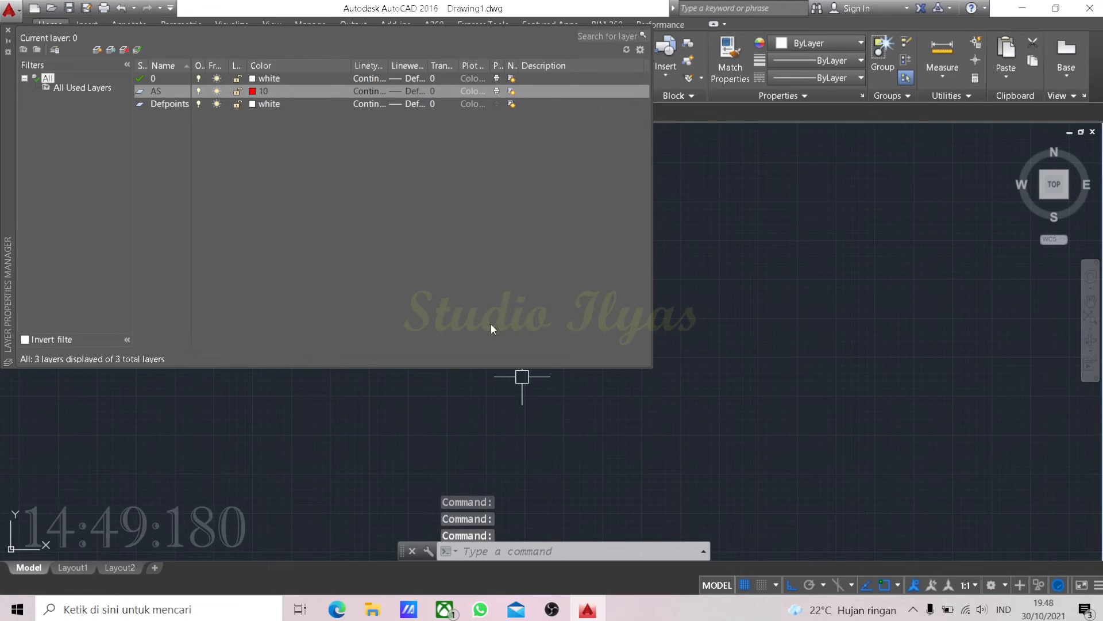
- Keep the Continuous linetype and the Default lineweight for layer AS
{"action": "left_click", "coordinate": [404, 86]}
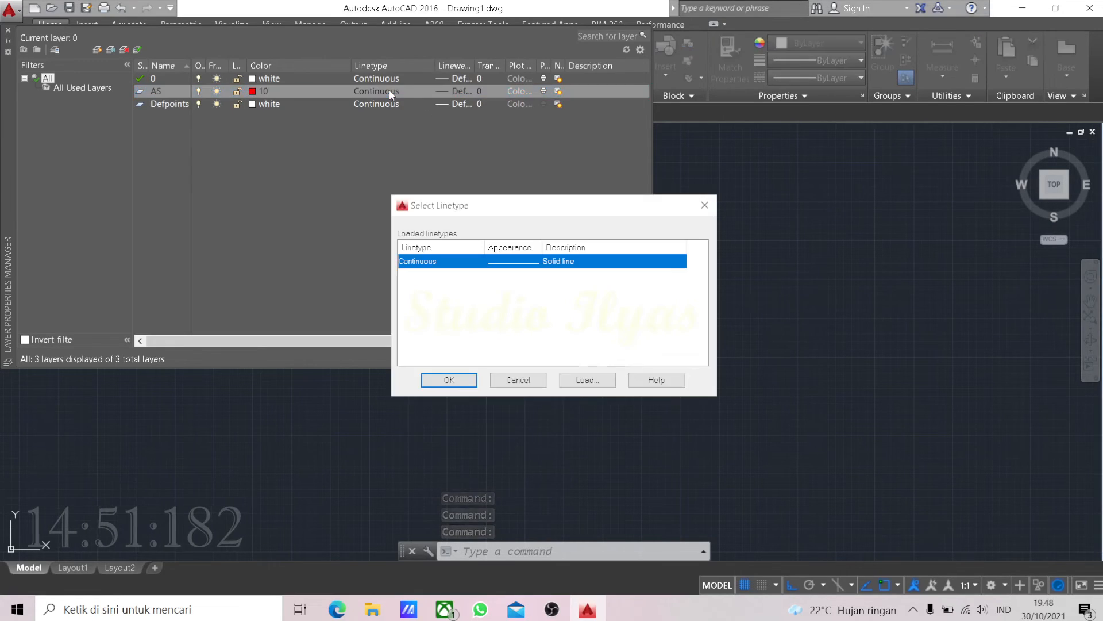
{"action": "left_click", "coordinate": [518, 381]}
{"action": "double_click", "coordinate": [475, 60]}
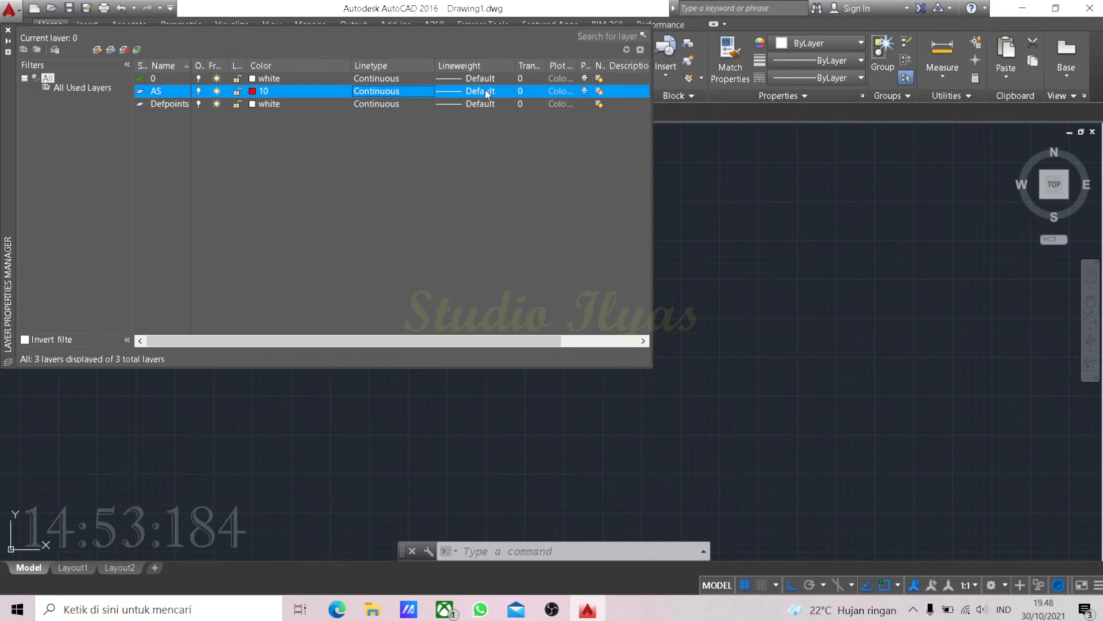
{"action": "left_click", "coordinate": [475, 91]}
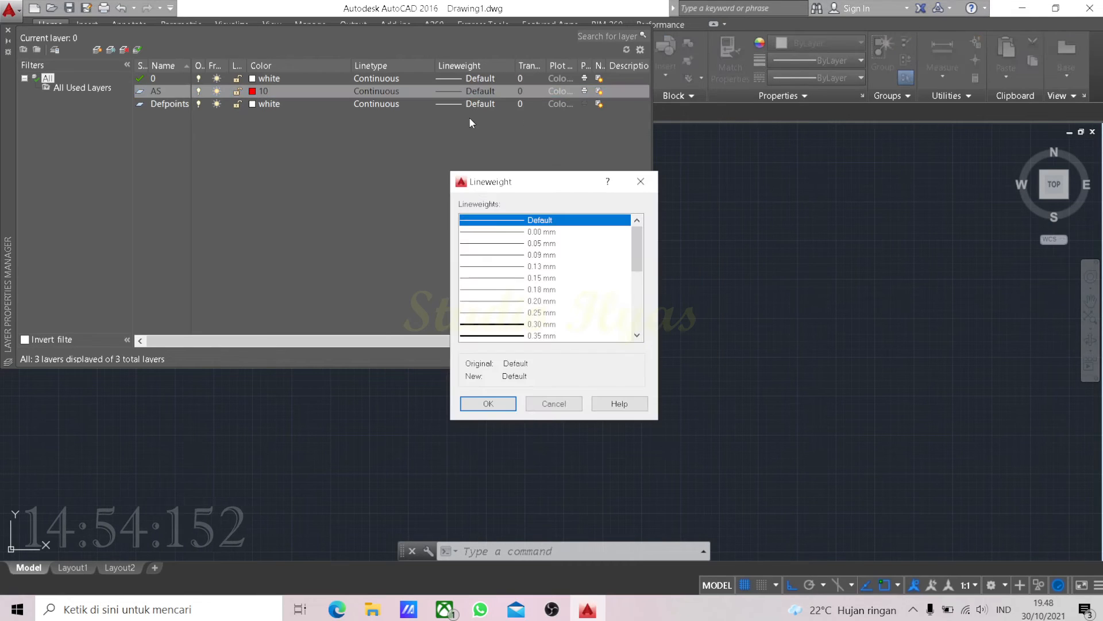
{"action": "left_click", "coordinate": [502, 405]}
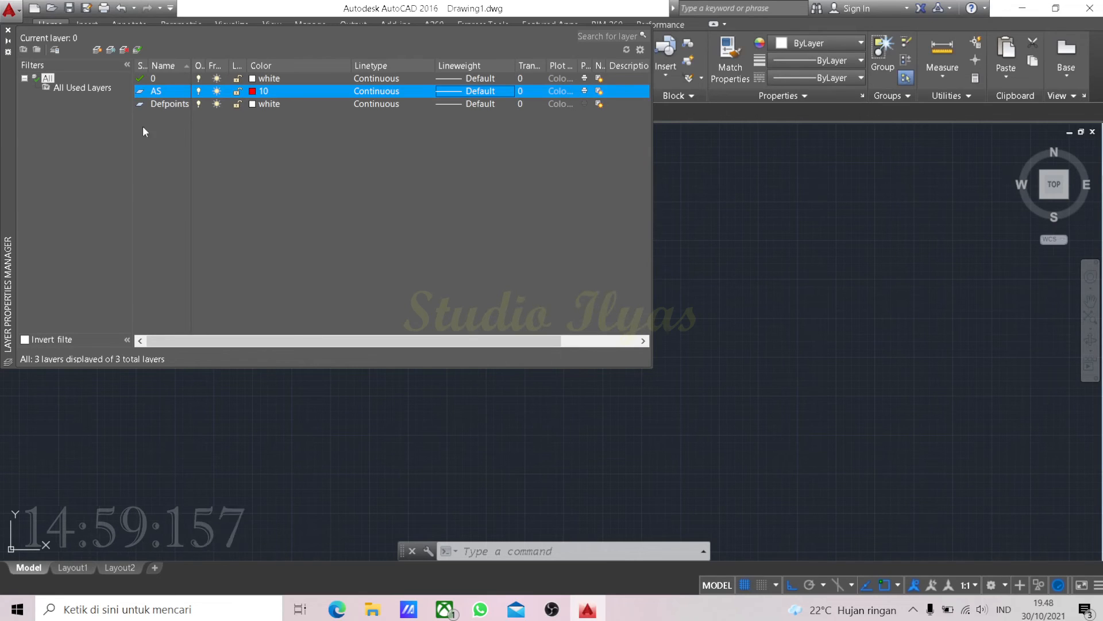
- Create a layer named DINDING with green color index 90 and a 0.13 mm lineweight
{"action": "left_click", "coordinate": [97, 49]}
{"action": "type", "text": "DINDING"}
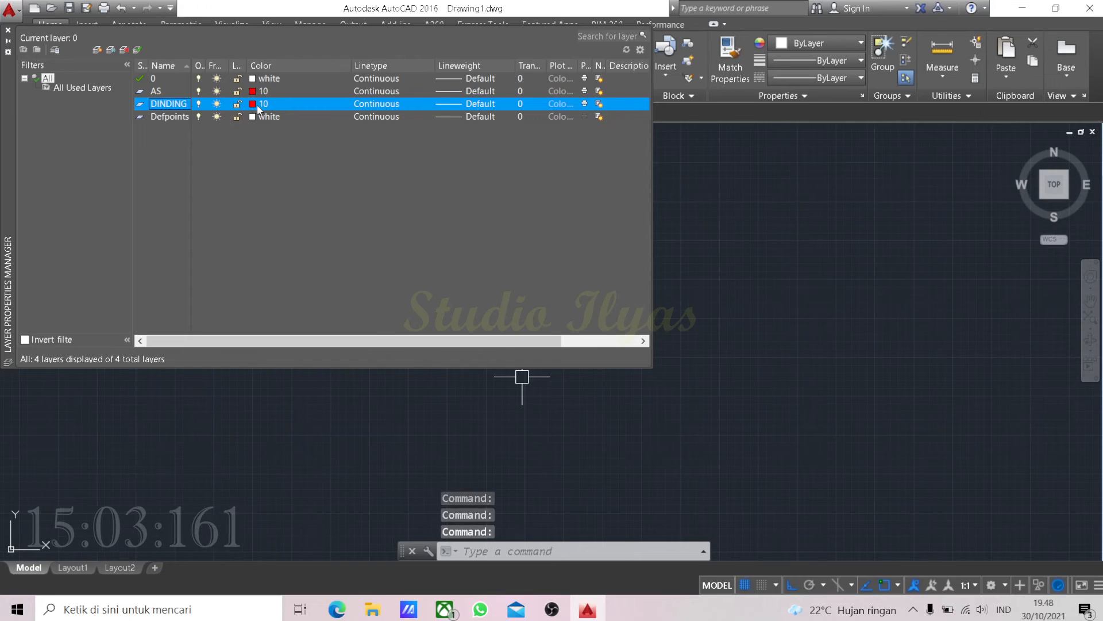
{"action": "left_click", "coordinate": [256, 104]}
{"action": "left_click", "coordinate": [473, 255]}
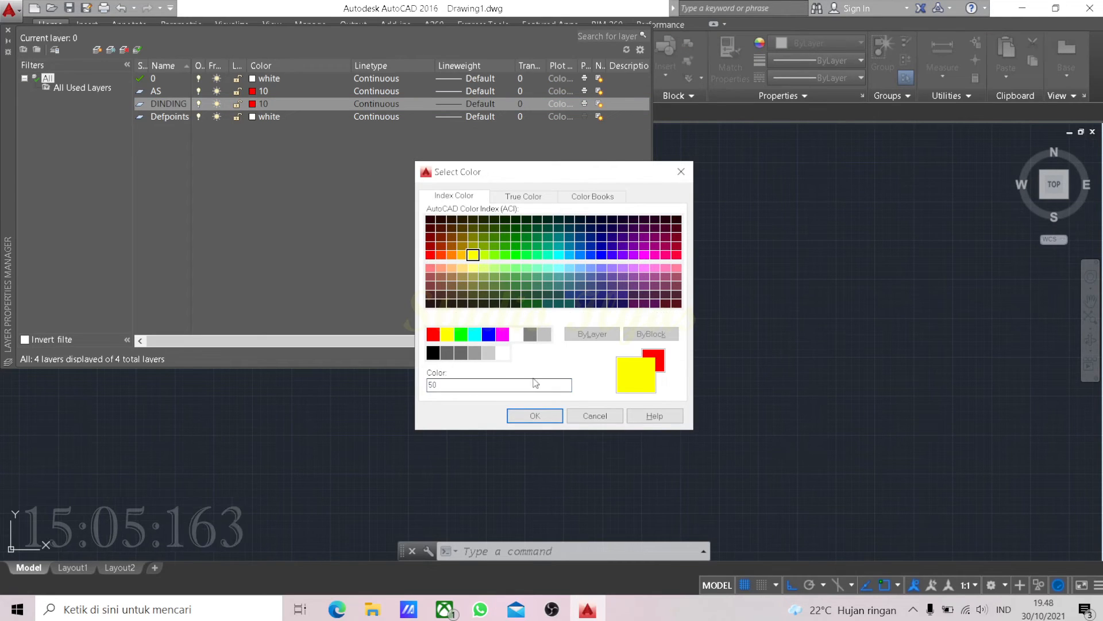
{"action": "left_click", "coordinate": [516, 254]}
{"action": "left_click", "coordinate": [535, 415]}
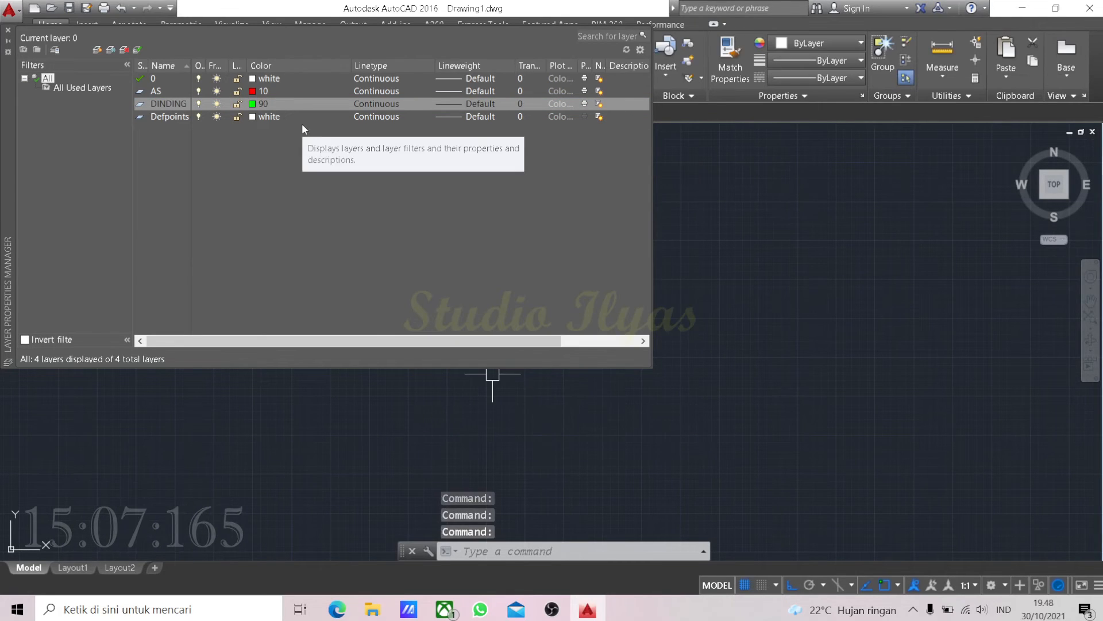
{"action": "left_click", "coordinate": [485, 105]}
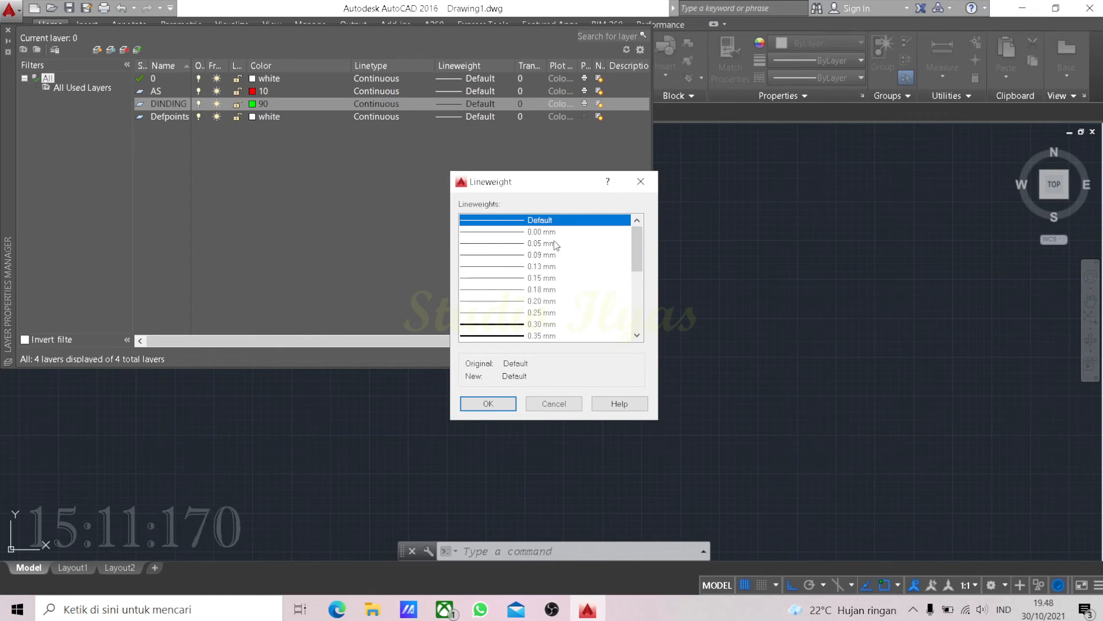
{"action": "left_click", "coordinate": [542, 266]}
{"action": "left_click", "coordinate": [488, 403]}
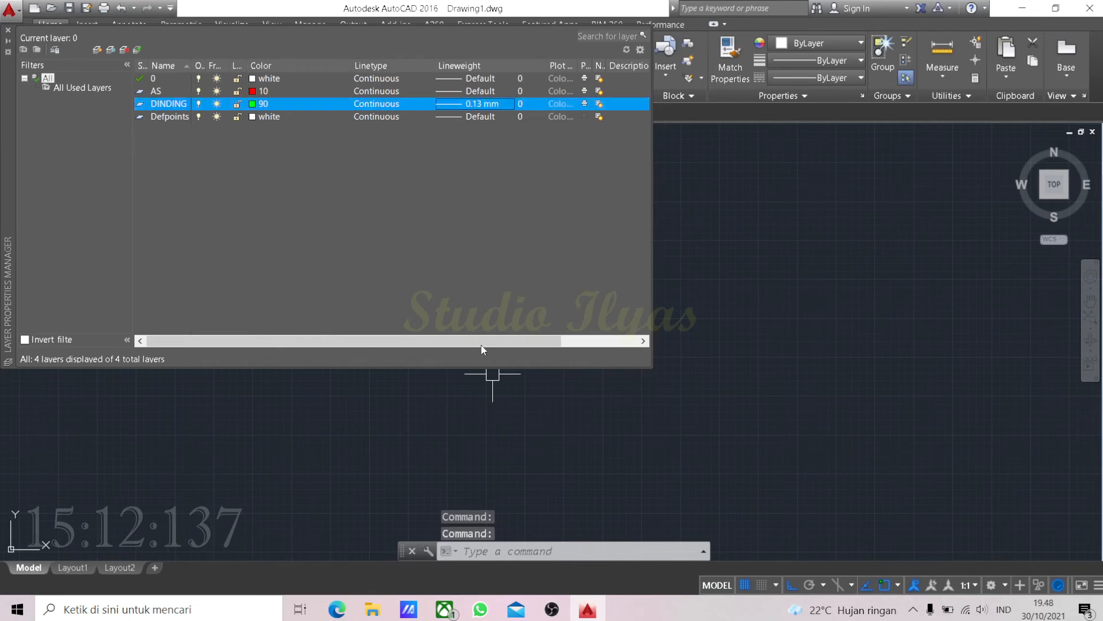
- Create a layer named KUSEN with cyan color index 130 and 0.09 mm lineweight, and close the layer manager
{"action": "left_click", "coordinate": [98, 48]}
{"action": "type", "text": "KUSEN"}
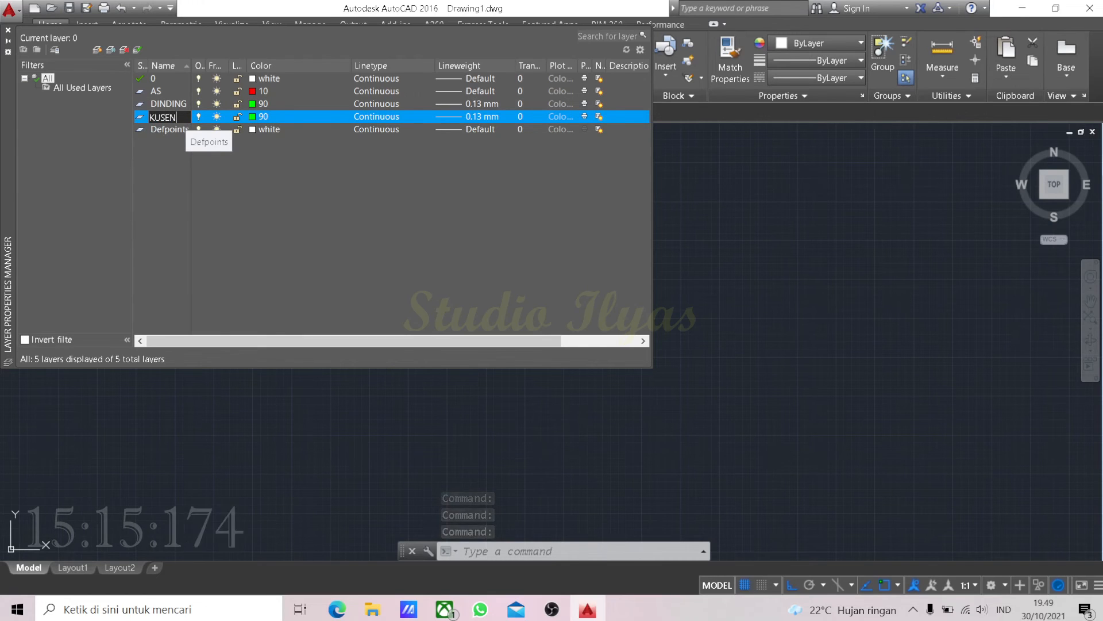
{"action": "left_click", "coordinate": [252, 116]}
{"action": "left_click", "coordinate": [558, 255]}
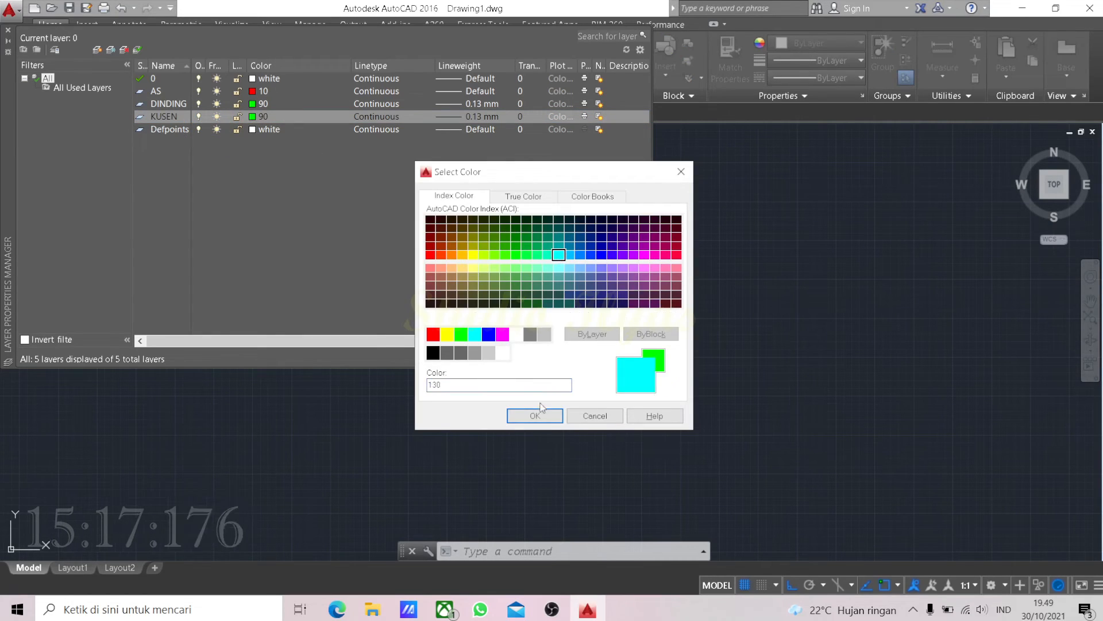
{"action": "left_click", "coordinate": [535, 415]}
{"action": "left_click", "coordinate": [475, 117]}
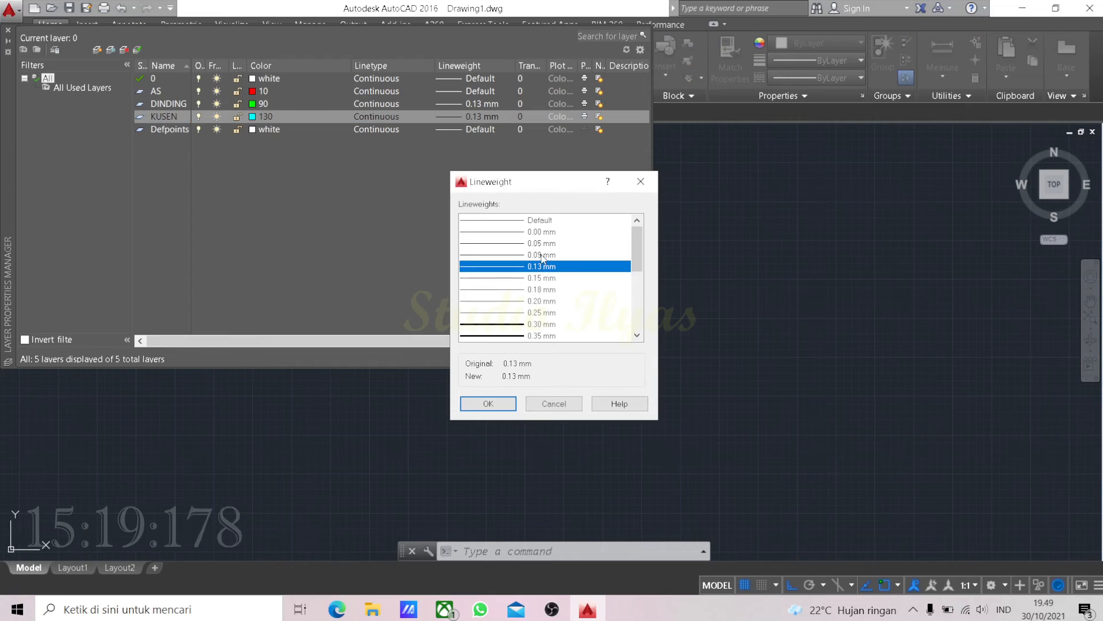
{"action": "left_click", "coordinate": [542, 256]}
{"action": "left_click", "coordinate": [487, 403]}
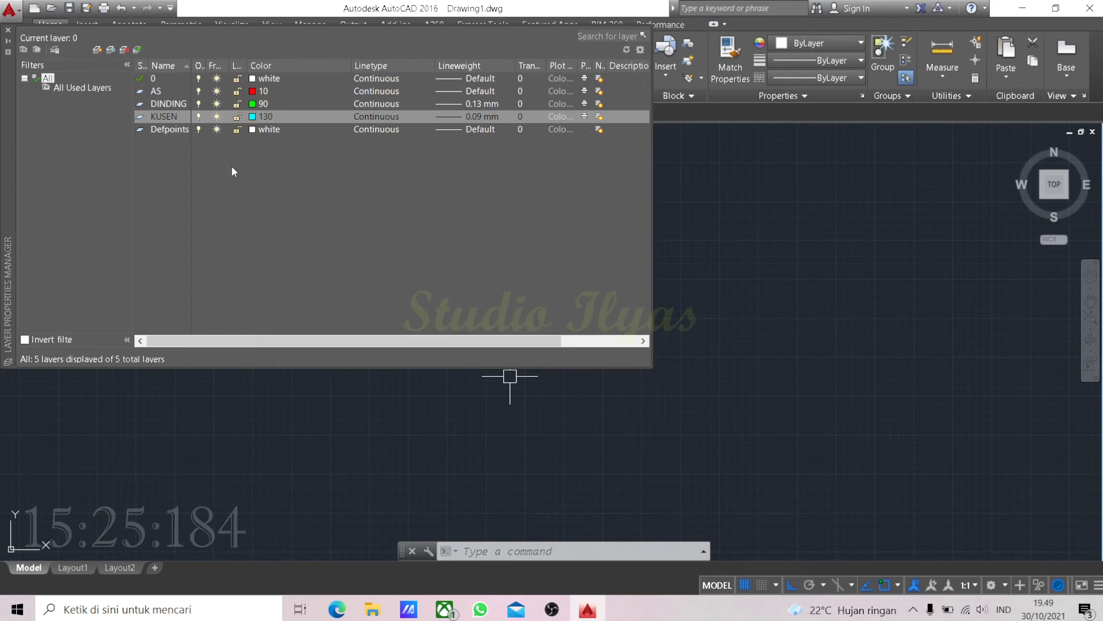
{"action": "left_click", "coordinate": [153, 92]}
{"action": "left_click", "coordinate": [8, 29]}
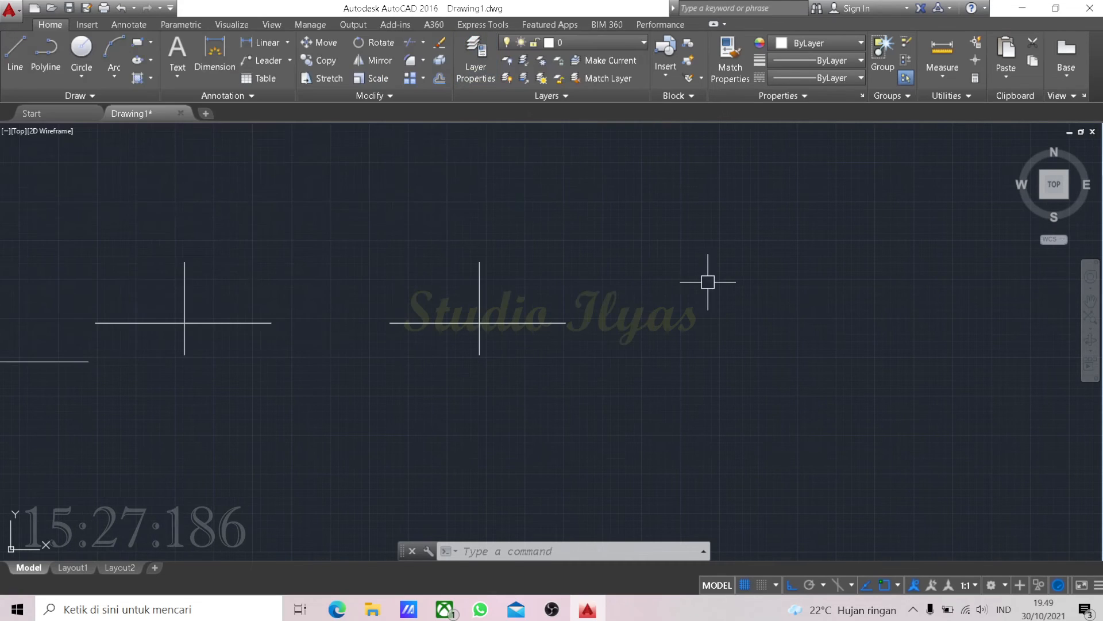
{"action": "type", "text": "L"}
{"action": "key", "text": "Return"}
{"action": "left_click", "coordinate": [652, 231]}
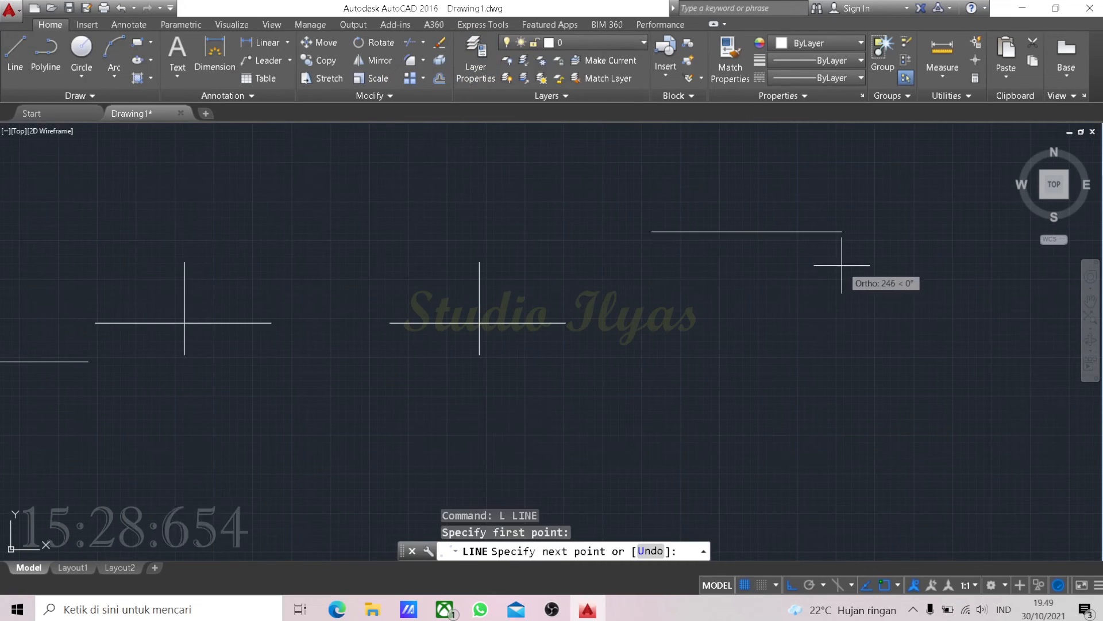
{"action": "left_click", "coordinate": [872, 236]}
{"action": "key", "text": "Escape"}
{"action": "key", "text": "Escape"}
- Draw a closed 10 by 10 square with the Line command in the empty area beside the crossing lines
{"action": "type", "text": "L"}
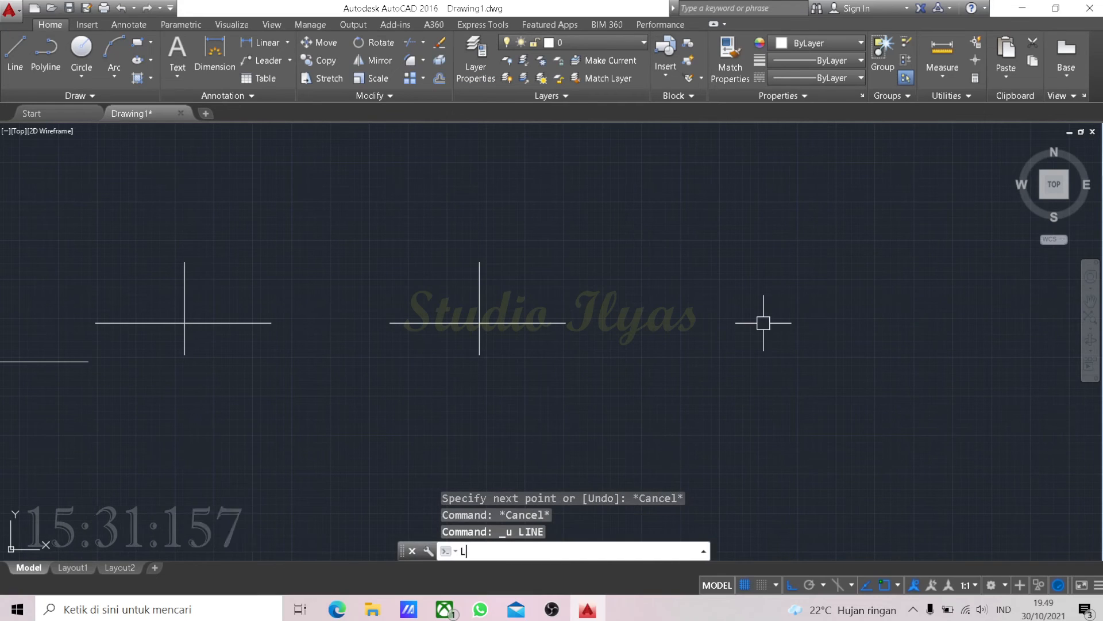
{"action": "key", "text": "Return"}
{"action": "left_click", "coordinate": [716, 227]}
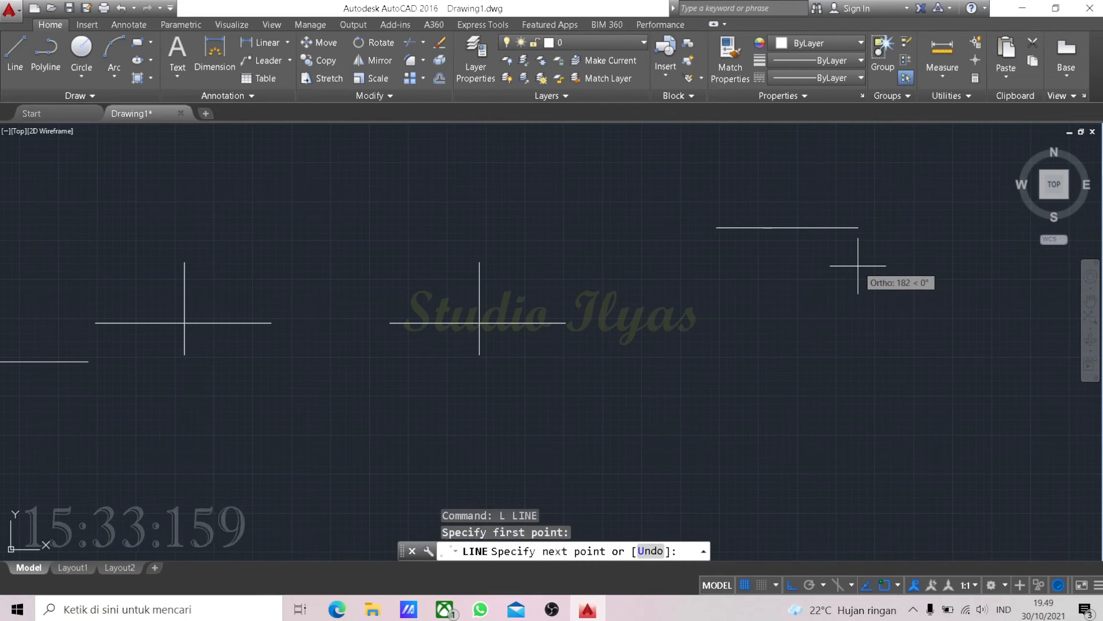
{"action": "type", "text": "10"}
{"action": "key", "text": "Return"}
{"action": "scroll", "coordinate": [747, 242], "scroll_direction": "up", "scroll_amount": 5}
{"action": "middle_click_drag", "start_coordinate": [693, 185], "coordinate": [640, 414]}
{"action": "scroll", "coordinate": [439, 287], "scroll_direction": "up", "scroll_amount": 3}
{"action": "middle_click_drag", "start_coordinate": [432, 297], "coordinate": [729, 124]}
{"action": "type", "text": "10"}
{"action": "key", "text": "Return"}
{"action": "scroll", "coordinate": [635, 232], "scroll_direction": "down", "scroll_amount": 6}
{"action": "type", "text": "10"}
{"action": "key", "text": "Return"}
{"action": "type", "text": "c"}
{"action": "key", "text": "Return"}
{"action": "scroll", "coordinate": [621, 262], "scroll_direction": "up", "scroll_amount": 5}
{"action": "middle_click_drag", "start_coordinate": [619, 261], "coordinate": [576, 282]}
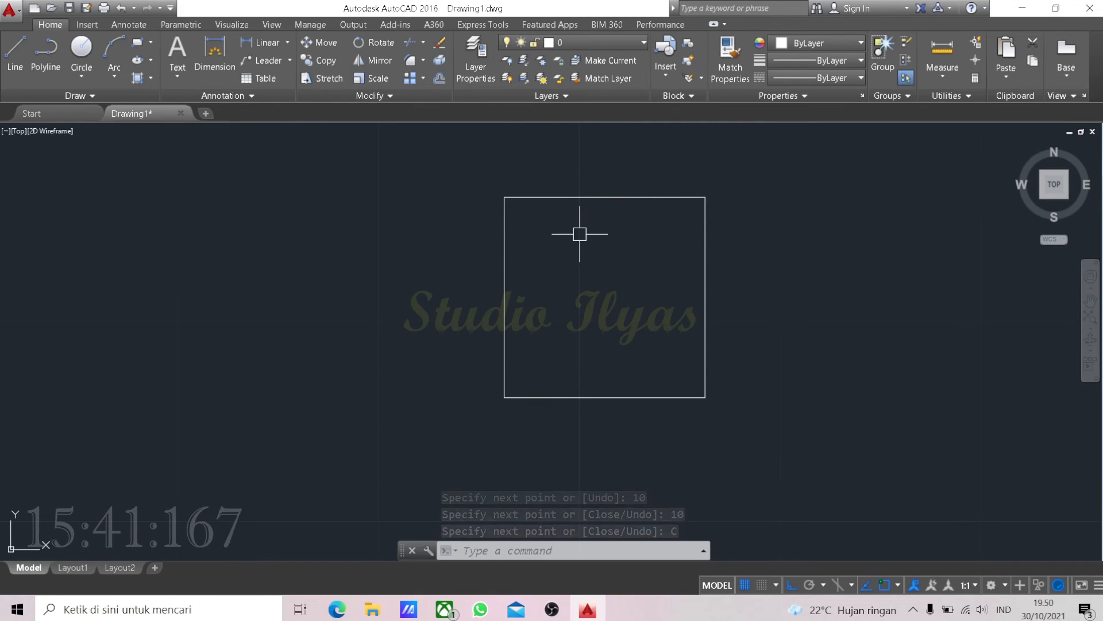
- Assign all four sides of the 10 by 10 square to layer AS
{"action": "left_click", "coordinate": [475, 162]}
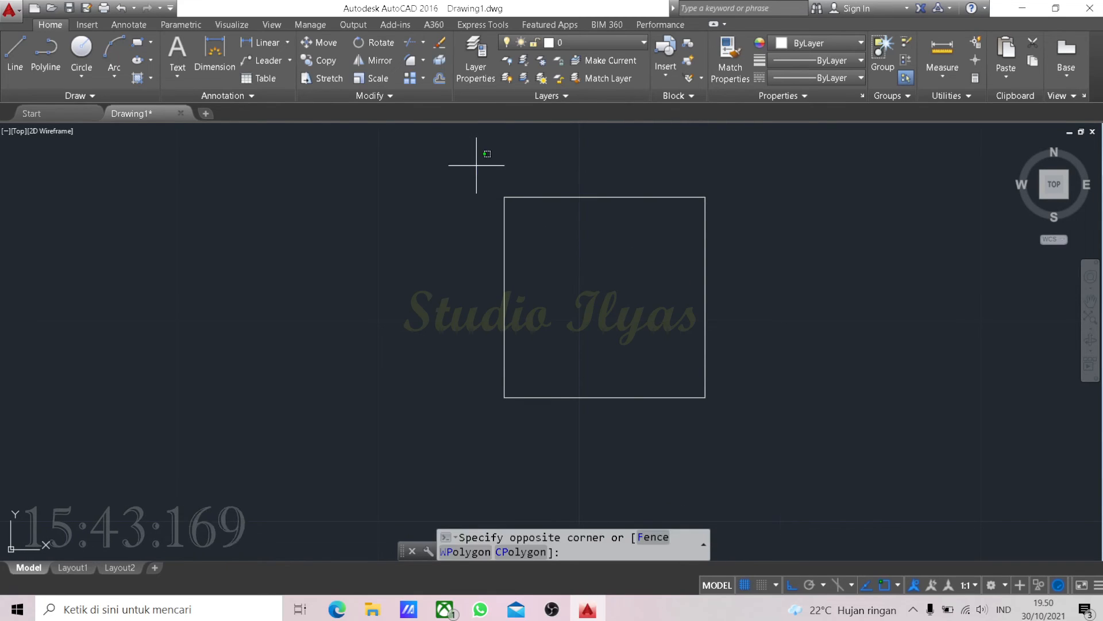
{"action": "left_click", "coordinate": [773, 419]}
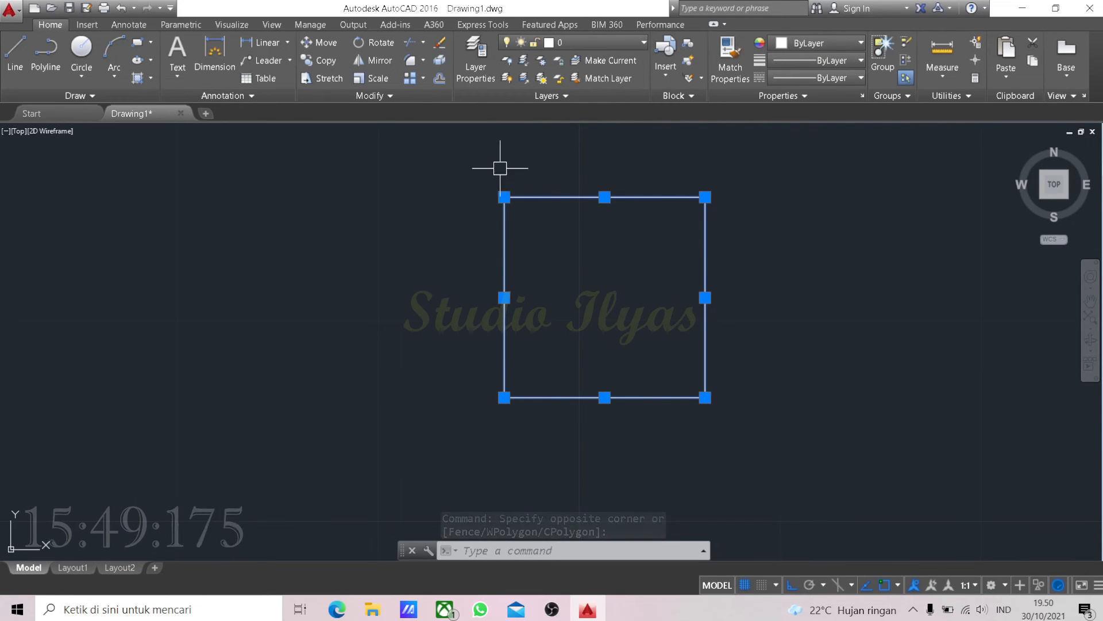
{"action": "left_click", "coordinate": [582, 45]}
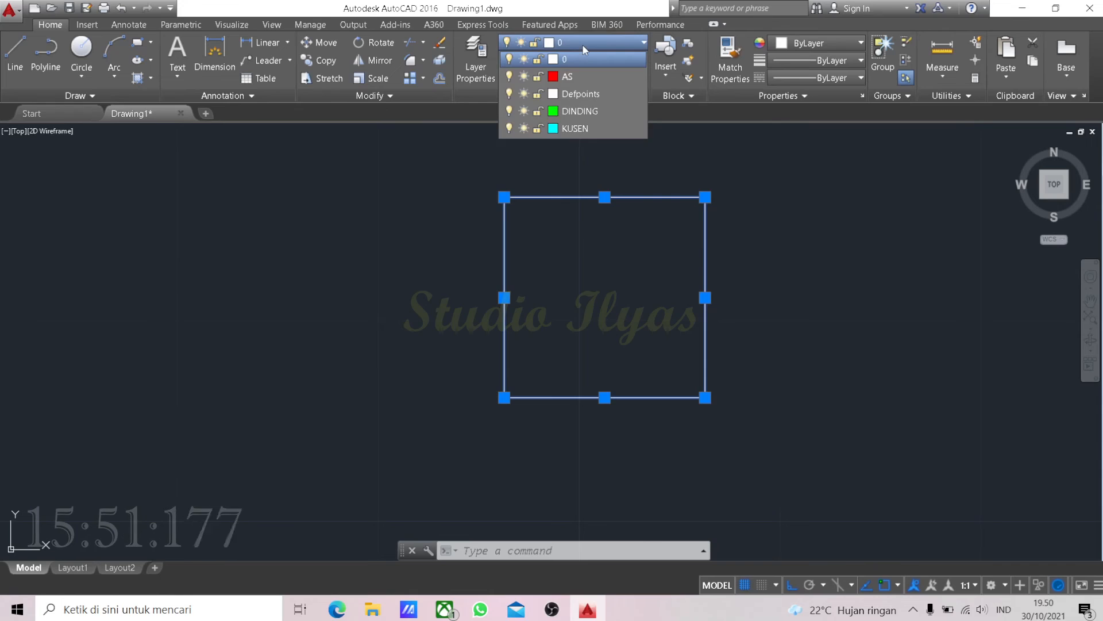
{"action": "left_click", "coordinate": [591, 79]}
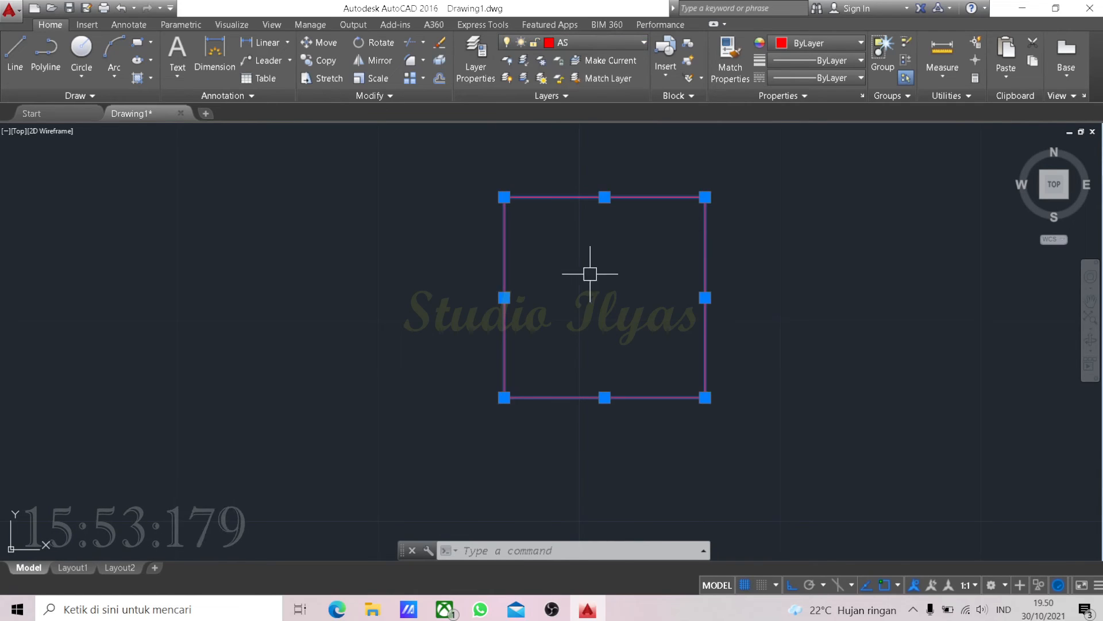
{"action": "left_click", "coordinate": [517, 239]}
{"action": "key", "text": "Escape"}
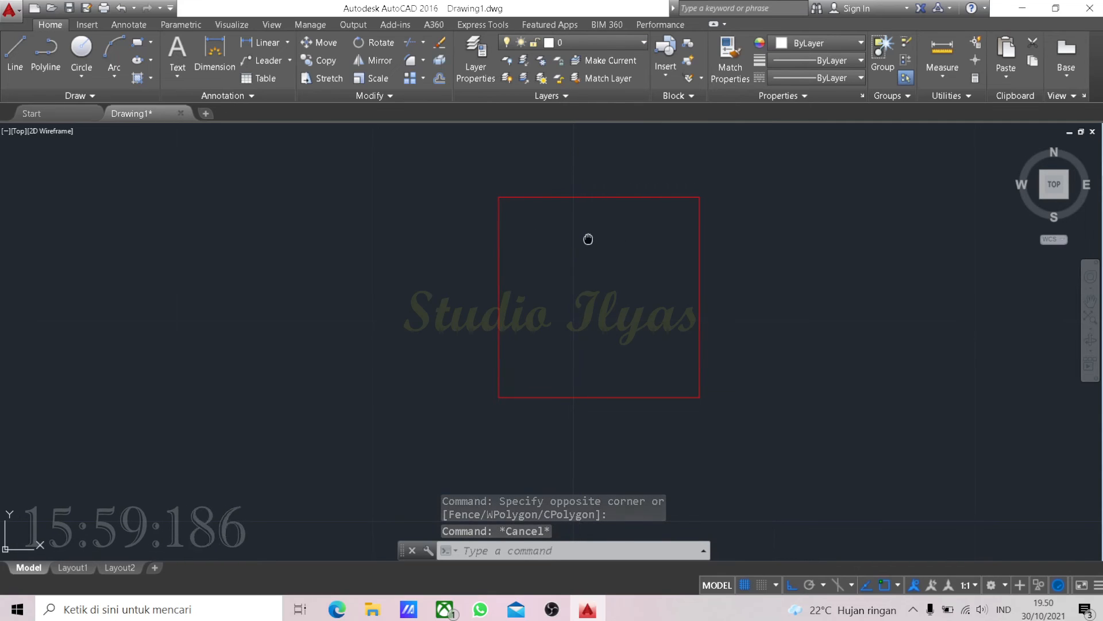
- Offset the square's top side by 0.075, once inward and once outward
{"action": "scroll", "coordinate": [571, 221], "scroll_direction": "up", "scroll_amount": 2}
{"action": "mouse_move", "coordinate": [572, 219]}
{"action": "middle_mouse_down"}
{"action": "mouse_move", "coordinate": [561, 190]}
{"action": "mouse_move", "coordinate": [583, 207]}
{"action": "middle_mouse_up"}
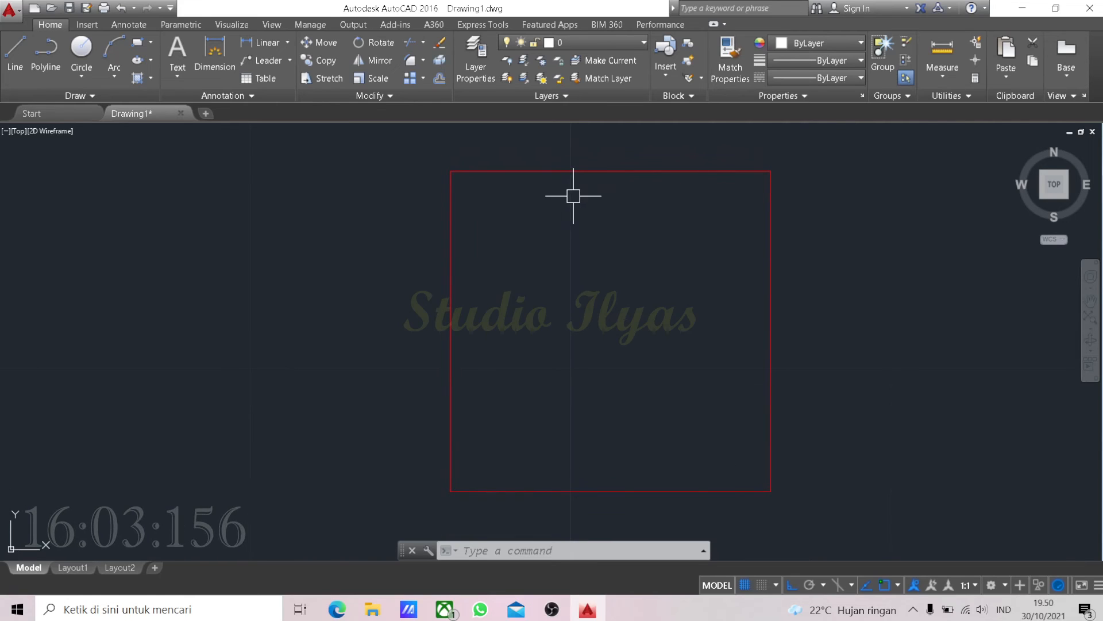
{"action": "middle_click_drag", "start_coordinate": [594, 153], "coordinate": [603, 185]}
{"action": "type", "text": "o"}
{"action": "key", "text": "Return"}
{"action": "key", "text": "Escape"}
{"action": "type", "text": "o"}
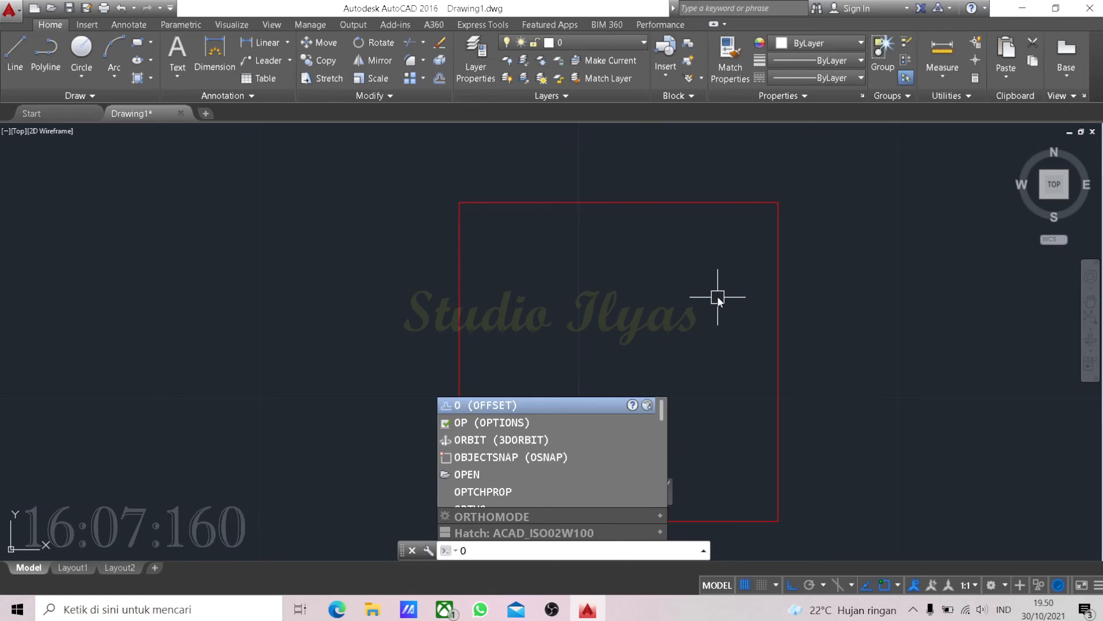
{"action": "key", "text": "Return"}
{"action": "type", "text": "0.075"}
{"action": "key", "text": "Return"}
{"action": "left_click", "coordinate": [669, 201]}
{"action": "left_click", "coordinate": [668, 216]}
{"action": "scroll", "coordinate": [665, 194], "scroll_direction": "up", "scroll_amount": 5}
{"action": "left_click", "coordinate": [669, 230]}
{"action": "left_click", "coordinate": [673, 199]}
{"action": "scroll", "coordinate": [632, 232], "scroll_direction": "down", "scroll_amount": 4}
- Offset the square's remaining sides by the same 0.075 inward and outward, and end the Offset command
{"action": "scroll", "coordinate": [368, 231], "scroll_direction": "up", "scroll_amount": 6}
{"action": "left_click", "coordinate": [460, 292]}
{"action": "left_click", "coordinate": [513, 292]}
{"action": "left_click", "coordinate": [455, 300]}
{"action": "left_click", "coordinate": [428, 296]}
{"action": "scroll", "coordinate": [436, 290], "scroll_direction": "down", "scroll_amount": 7}
{"action": "scroll", "coordinate": [741, 489], "scroll_direction": "down", "scroll_amount": 3}
{"action": "scroll", "coordinate": [757, 454], "scroll_direction": "up", "scroll_amount": 4}
{"action": "scroll", "coordinate": [788, 426], "scroll_direction": "down", "scroll_amount": 1}
{"action": "key", "text": "Escape"}
{"action": "key", "text": "Escape"}
{"action": "key", "text": "Escape"}
{"action": "scroll", "coordinate": [562, 158], "scroll_direction": "up", "scroll_amount": 3}
{"action": "scroll", "coordinate": [497, 267], "scroll_direction": "up", "scroll_amount": 2}
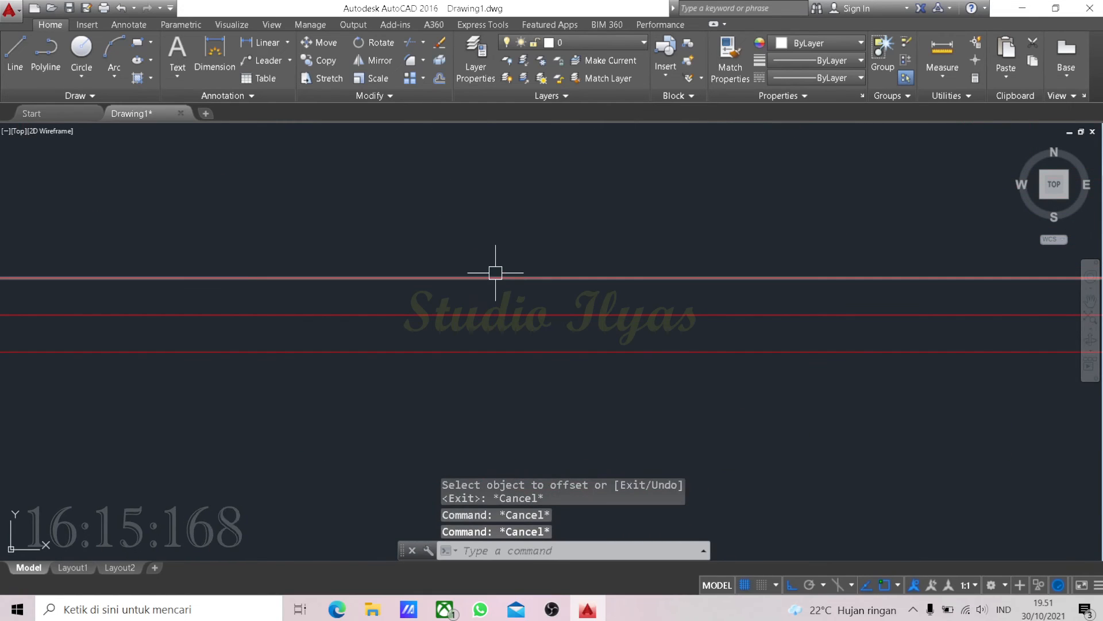
- Assign the outer offset line above the square's top side to layer DINDING
{"action": "left_click", "coordinate": [498, 272]}
{"action": "left_click", "coordinate": [598, 42]}
{"action": "left_click", "coordinate": [580, 111]}
{"action": "key", "text": "Escape"}
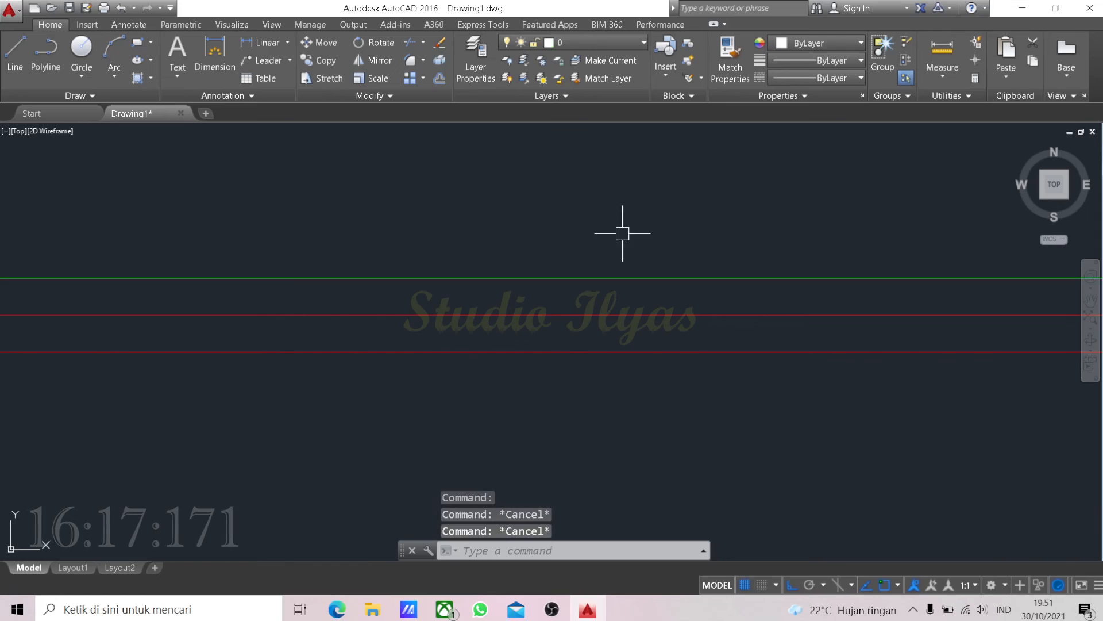
{"action": "scroll", "coordinate": [575, 238], "scroll_direction": "down", "scroll_amount": 2}
{"action": "scroll", "coordinate": [495, 241], "scroll_direction": "down", "scroll_amount": 1}
{"action": "scroll", "coordinate": [501, 256], "scroll_direction": "up", "scroll_amount": 5}
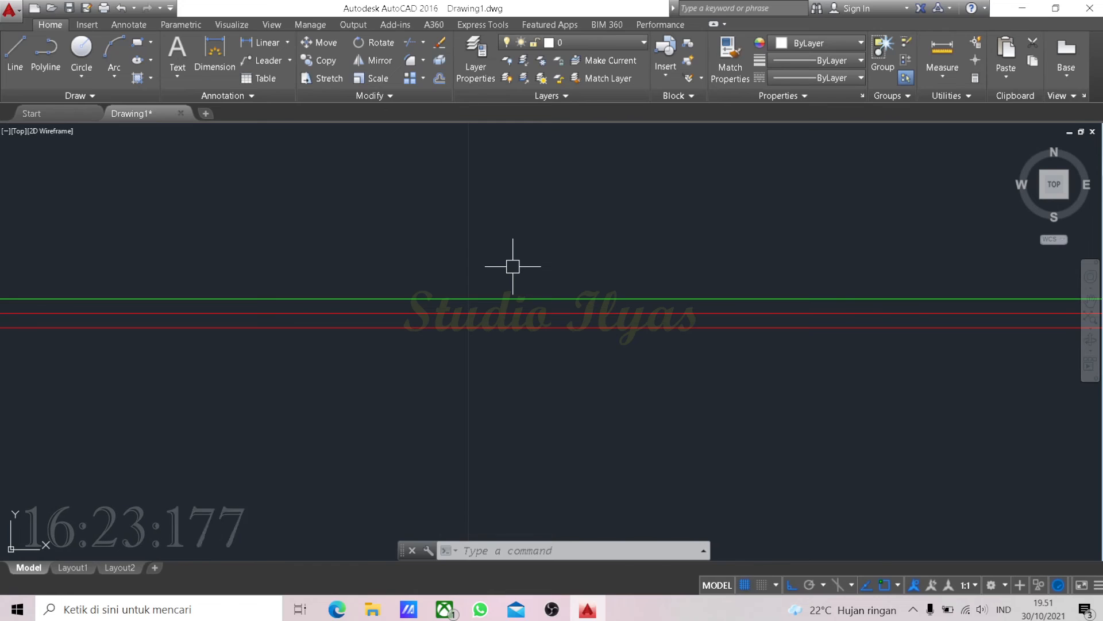
- Use Match Properties to copy the green DINDING line's properties to the inner offset line of the top side
{"action": "type", "text": "MA"}
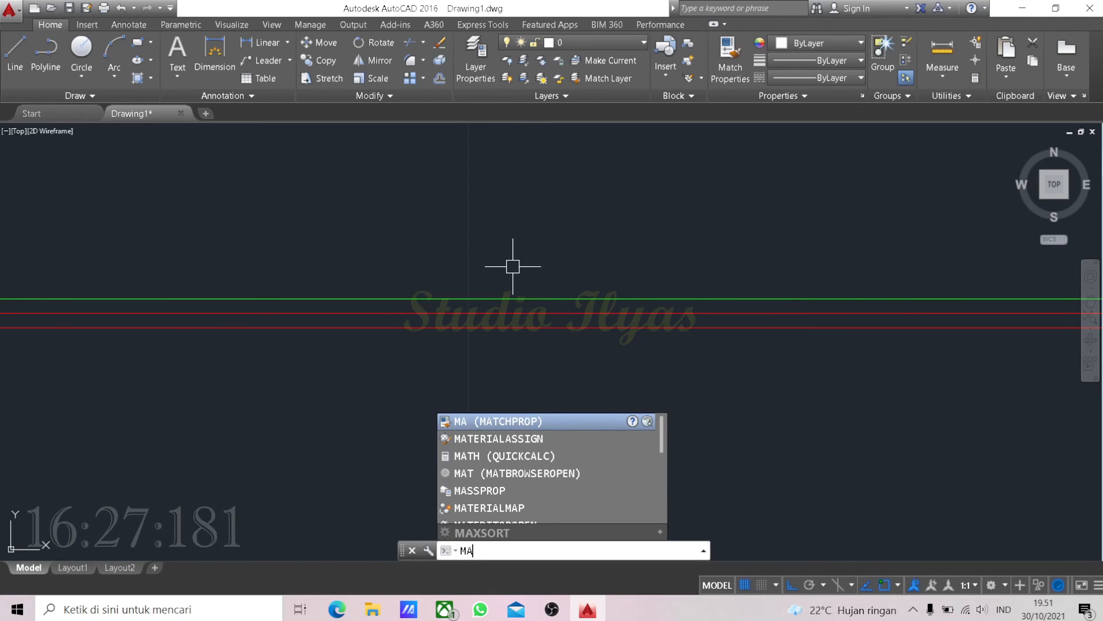
{"action": "key", "text": "Return"}
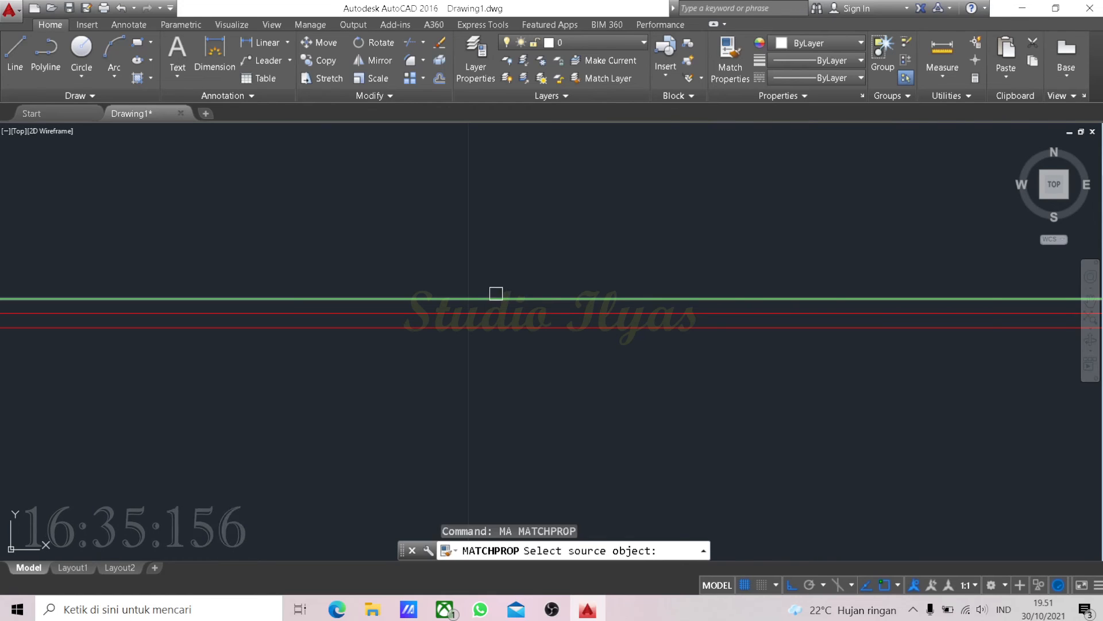
{"action": "left_click", "coordinate": [521, 298]}
{"action": "scroll", "coordinate": [650, 172], "scroll_direction": "up", "scroll_amount": 3}
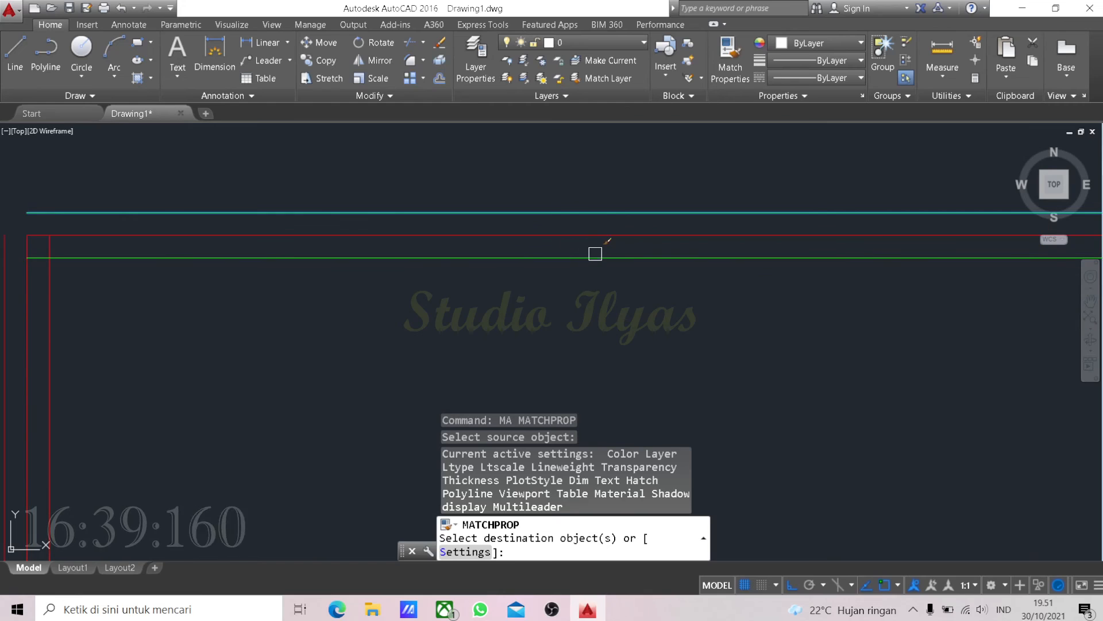
{"action": "left_click", "coordinate": [596, 258]}
{"action": "scroll", "coordinate": [700, 226], "scroll_direction": "down", "scroll_amount": 3}
{"action": "scroll", "coordinate": [464, 268], "scroll_direction": "up", "scroll_amount": 3}
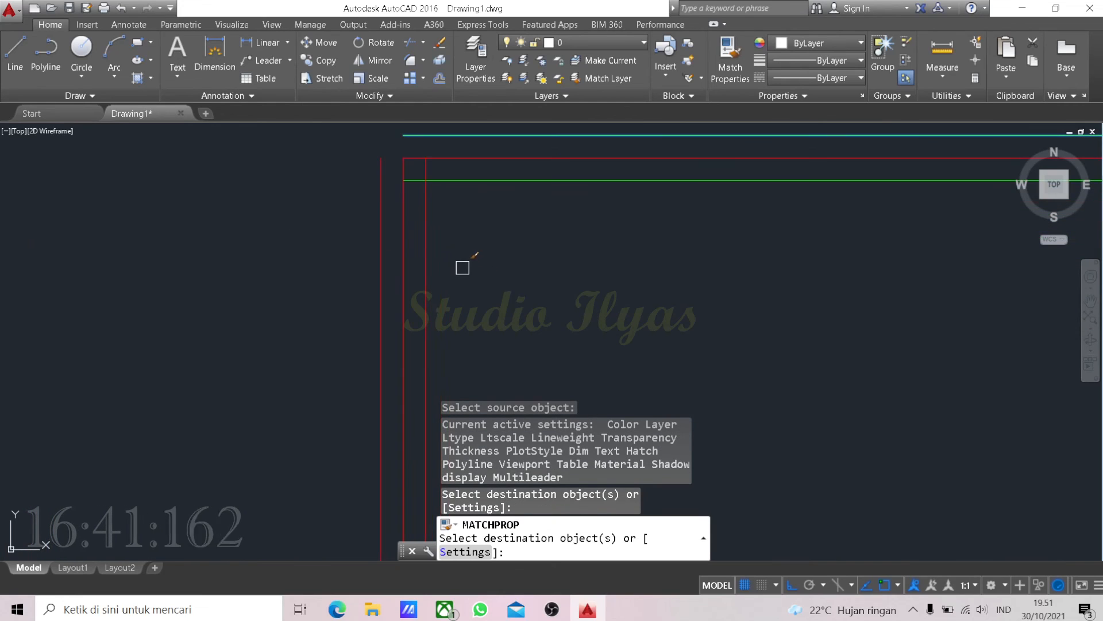
- Match the DINDING properties to the offset lines of the other sides, leaving the red axis lines on AS
{"action": "left_click", "coordinate": [381, 264]}
{"action": "scroll", "coordinate": [322, 230], "scroll_direction": "down", "scroll_amount": 3}
{"action": "scroll", "coordinate": [822, 218], "scroll_direction": "up", "scroll_amount": 3}
{"action": "scroll", "coordinate": [377, 171], "scroll_direction": "up", "scroll_amount": 3}
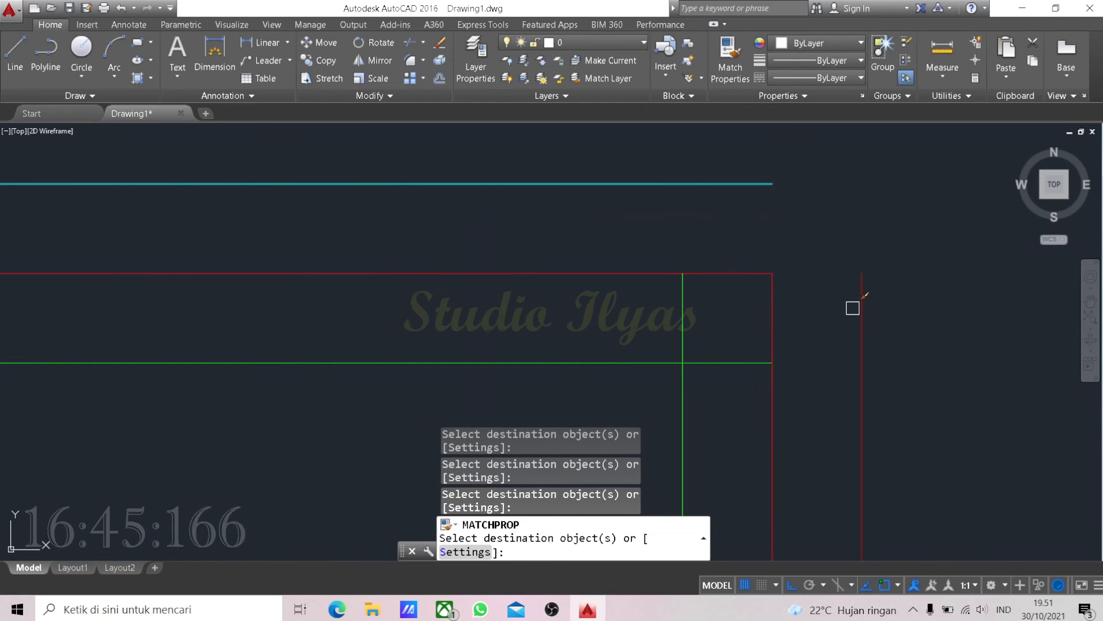
{"action": "scroll", "coordinate": [638, 232], "scroll_direction": "down", "scroll_amount": 5}
{"action": "scroll", "coordinate": [606, 270], "scroll_direction": "up", "scroll_amount": 6}
{"action": "left_click", "coordinate": [632, 194]}
{"action": "left_click", "coordinate": [635, 225]}
{"action": "scroll", "coordinate": [634, 225], "scroll_direction": "down", "scroll_amount": 5}
{"action": "middle_click_drag", "start_coordinate": [632, 221], "coordinate": [618, 357]}
{"action": "key", "text": "Escape"}
{"action": "key", "text": "Escape"}
{"action": "key", "text": "Escape"}
{"action": "scroll", "coordinate": [569, 210], "scroll_direction": "up", "scroll_amount": 3}
{"action": "middle_click_drag", "start_coordinate": [569, 210], "coordinate": [569, 246]}
{"action": "scroll", "coordinate": [472, 212], "scroll_direction": "up", "scroll_amount": 4}
{"action": "scroll", "coordinate": [747, 236], "scroll_direction": "down", "scroll_amount": 2}
{"action": "scroll", "coordinate": [321, 208], "scroll_direction": "down", "scroll_amount": 7}
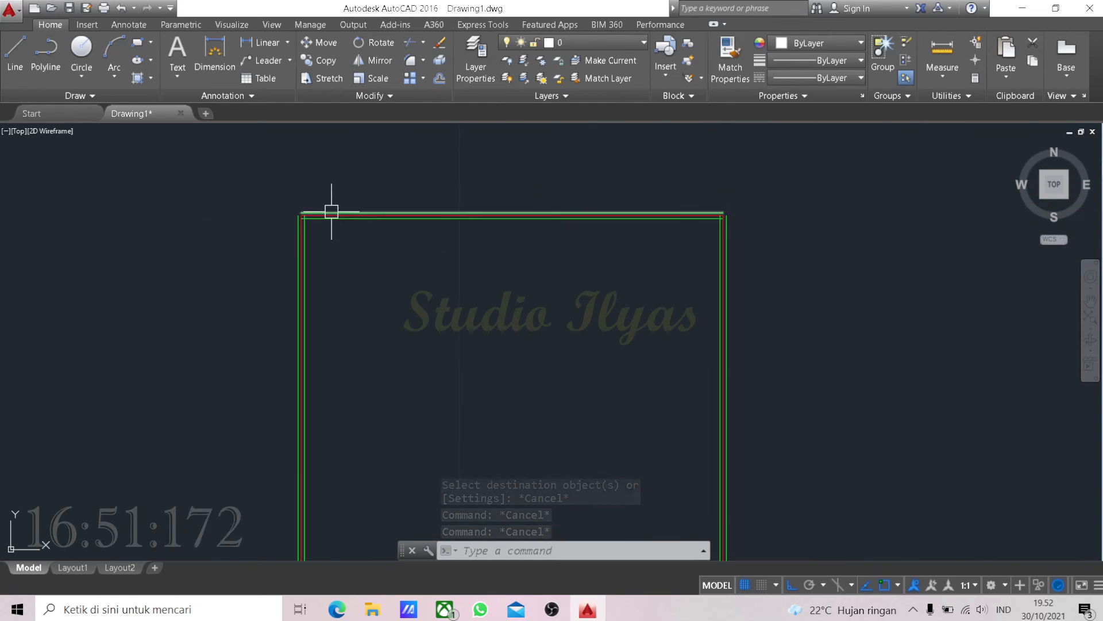
- Start a door jamb outline inside the walled square with a 0.15 line segment going straight up
{"action": "middle_click_drag", "start_coordinate": [334, 213], "coordinate": [334, 139]}
{"action": "middle_click_drag", "start_coordinate": [580, 256], "coordinate": [662, 240]}
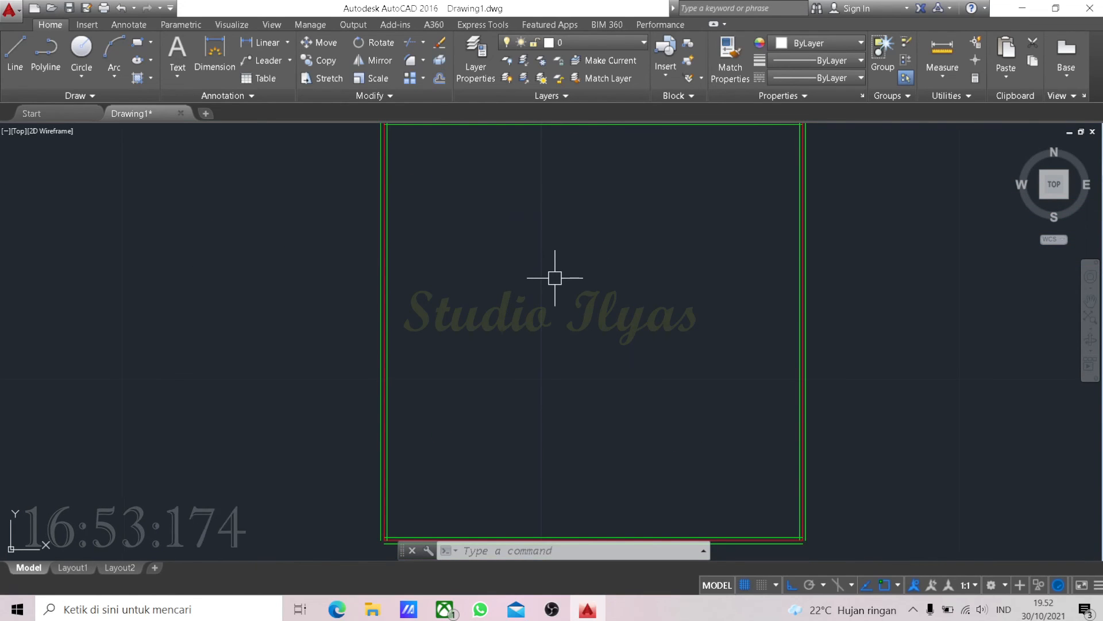
{"action": "type", "text": "L"}
{"action": "key", "text": "Return"}
{"action": "left_click", "coordinate": [584, 360]}
{"action": "type", "text": "0.15"}
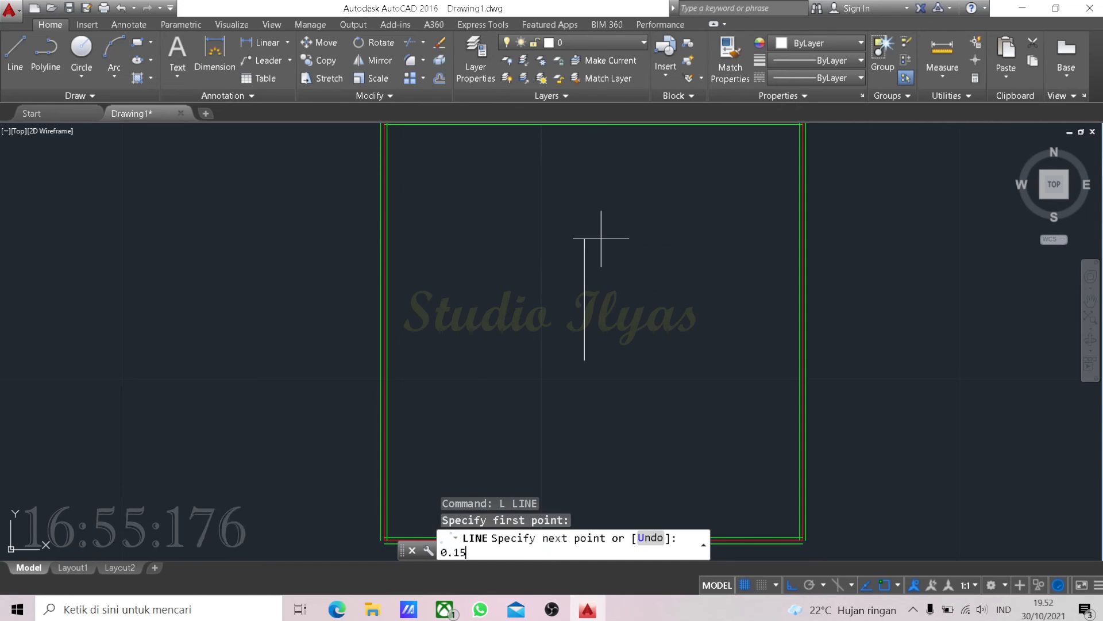
{"action": "key", "text": "Return"}
{"action": "scroll", "coordinate": [609, 322], "scroll_direction": "up", "scroll_amount": 3}
{"action": "type", "text": "4"}
{"action": "key", "text": "Return"}
{"action": "key", "text": "ctrl+z"}
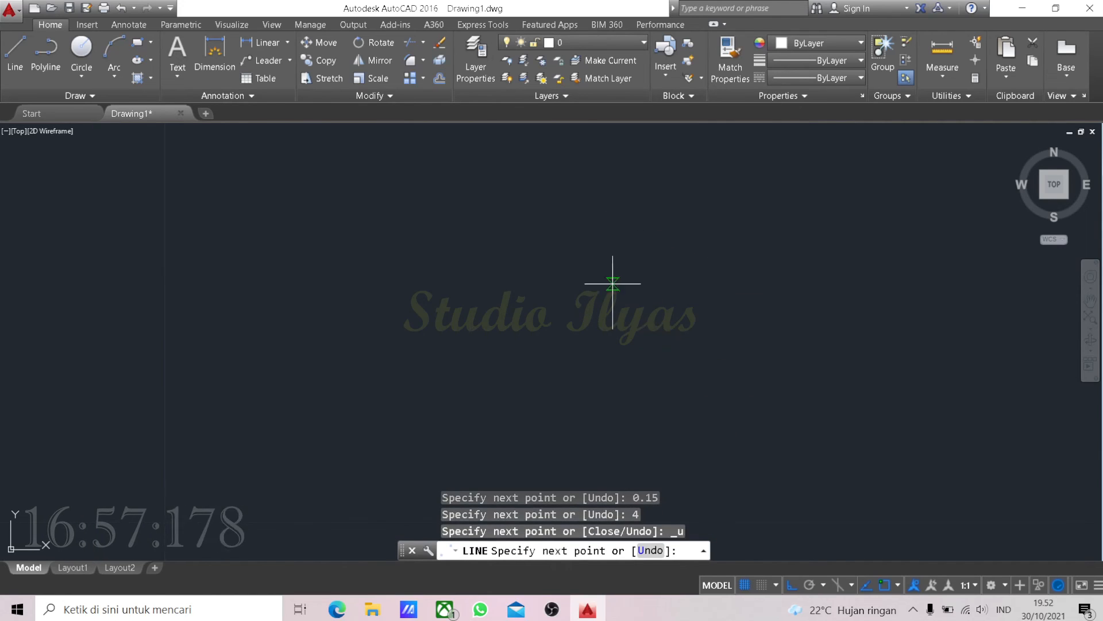
{"action": "type", "text": ".4"}
{"action": "key", "text": "Return"}
{"action": "key", "text": "ctrl+z"}
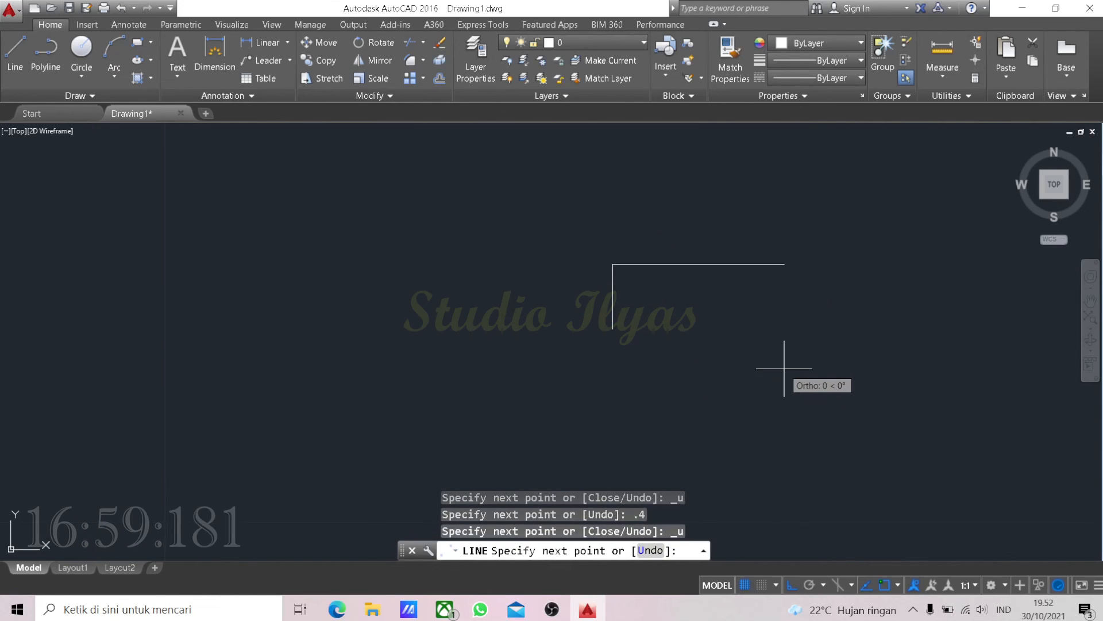
- Continue the jamb outline 0.04 right, 0.04 down, 0.01 right and 0.11 down, and close it
{"action": "type", "text": "0.04"}
{"action": "key", "text": "Return"}
{"action": "type", "text": "0.04"}
{"action": "key", "text": "Return"}
{"action": "type", "text": "0.01"}
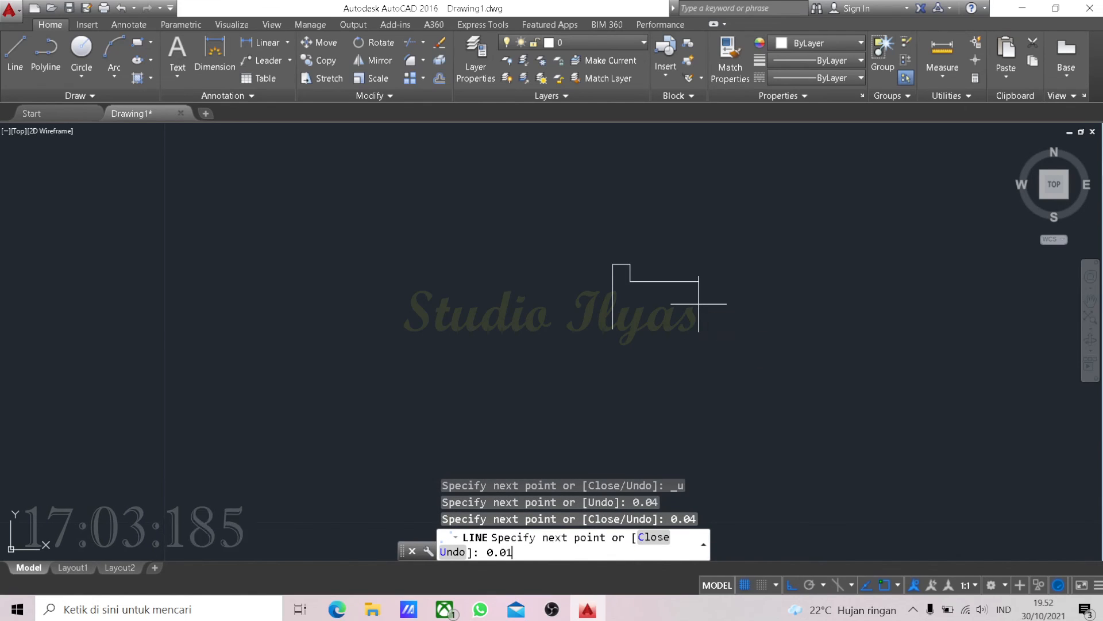
{"action": "key", "text": "Return"}
{"action": "type", "text": "0.11"}
{"action": "key", "text": "Return"}
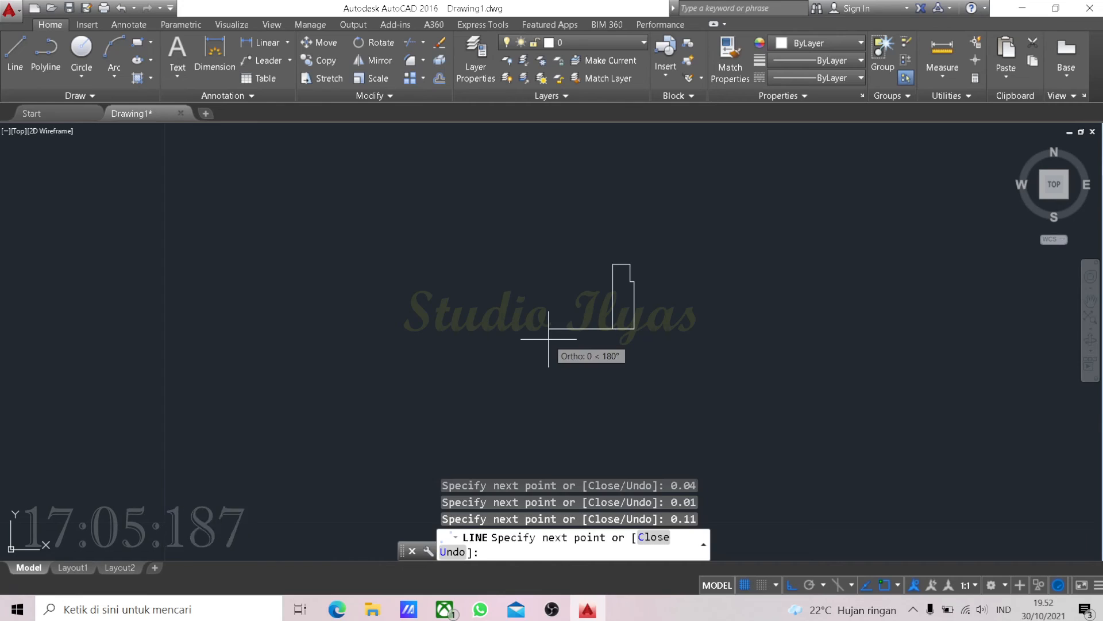
{"action": "type", "text": "C"}
{"action": "key", "text": "Return"}
{"action": "scroll", "coordinate": [547, 264], "scroll_direction": "down", "scroll_amount": 2}
{"action": "scroll", "coordinate": [546, 264], "scroll_direction": "up", "scroll_amount": 3}
{"action": "type", "text": "MI"}
{"action": "key", "text": "Return"}
{"action": "key", "text": "Escape"}
- Draw a horizontal 0.4 helper line to the right from the jamb's lower right corner
{"action": "type", "text": "L"}
{"action": "key", "text": "Return"}
{"action": "left_click", "coordinate": [587, 353]}
{"action": "type", "text": "0.4"}
{"action": "key", "text": "Return"}
{"action": "key", "text": "Escape"}
- Mirror the jamb about a vertical axis through the helper line's free end, keeping the source objects
{"action": "type", "text": "MI"}
{"action": "key", "text": "Return"}
{"action": "left_click", "coordinate": [532, 227]}
{"action": "left_click", "coordinate": [640, 406]}
{"action": "key", "text": "Return"}
{"action": "left_click", "coordinate": [861, 353]}
{"action": "left_click", "coordinate": [858, 249]}
{"action": "key", "text": "Return"}
{"action": "scroll", "coordinate": [667, 340], "scroll_direction": "down", "scroll_amount": 4}
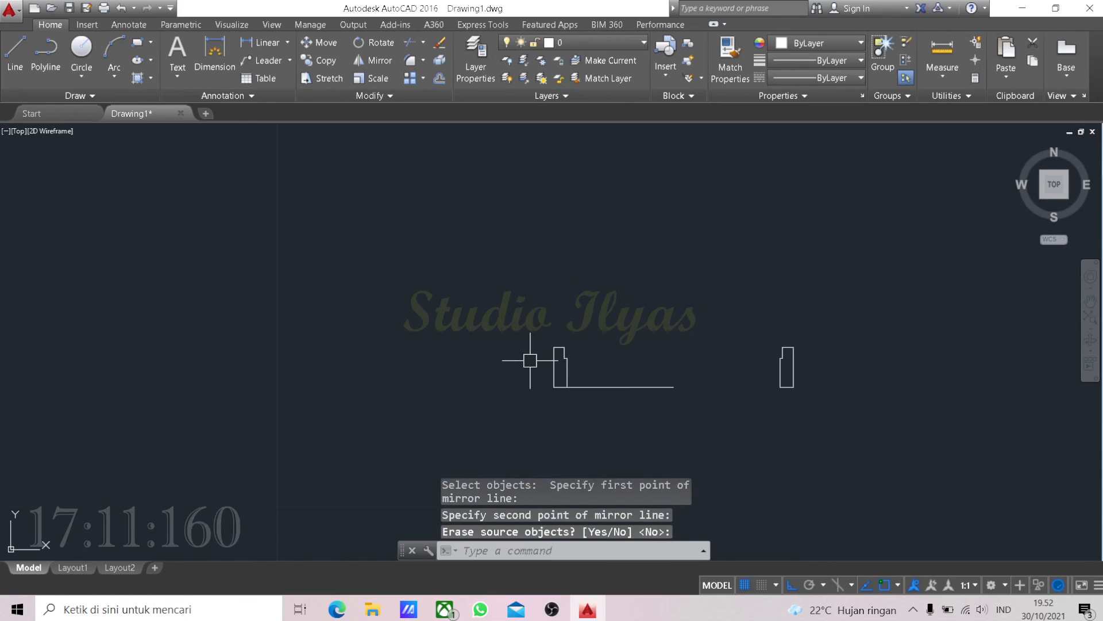
- Draw a tall narrow rectangle as the door leaf, rising from the upper right corner of the left jamb's top
{"action": "left_click", "coordinate": [565, 347]}
{"action": "scroll", "coordinate": [549, 344], "scroll_direction": "up", "scroll_amount": 4}
{"action": "type", "text": "@0.0"}
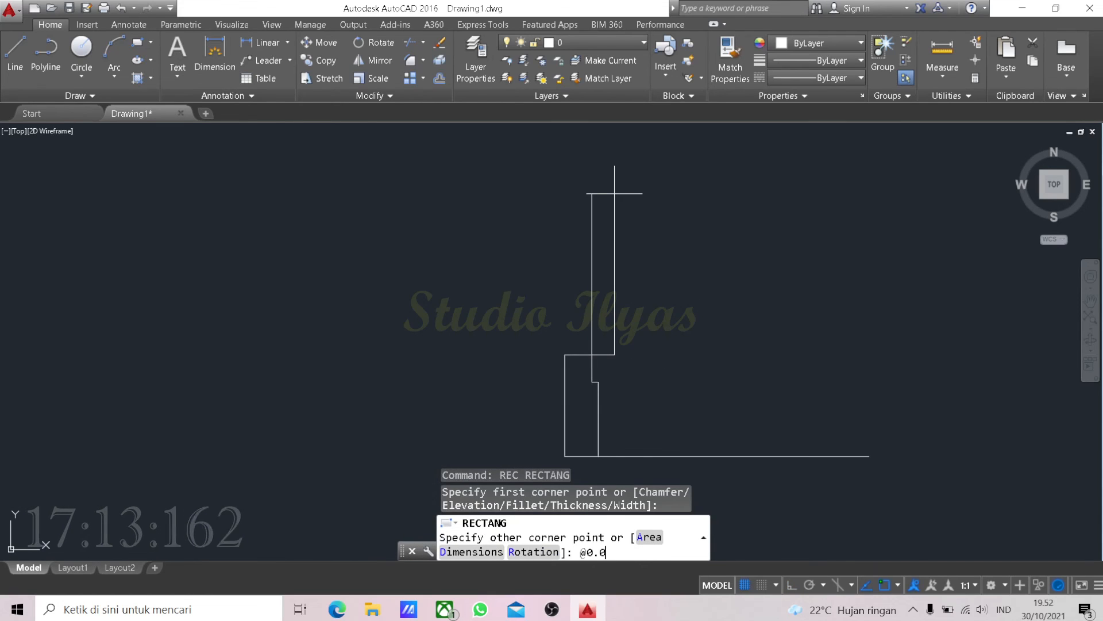
{"action": "key", "text": "Return"}
{"action": "scroll", "coordinate": [615, 194], "scroll_direction": "down", "scroll_amount": 5}
{"action": "middle_click_drag", "start_coordinate": [683, 207], "coordinate": [579, 362]}
- Draw a three-point arc through the door leaf's two top corners, ending at the top of the right jamb
{"action": "scroll", "coordinate": [593, 325], "scroll_direction": "up", "scroll_amount": 2}
{"action": "type", "text": "ARC"}
{"action": "key", "text": "Return"}
{"action": "scroll", "coordinate": [504, 165], "scroll_direction": "up", "scroll_amount": 6}
{"action": "left_click", "coordinate": [485, 279]}
{"action": "left_click", "coordinate": [539, 280]}
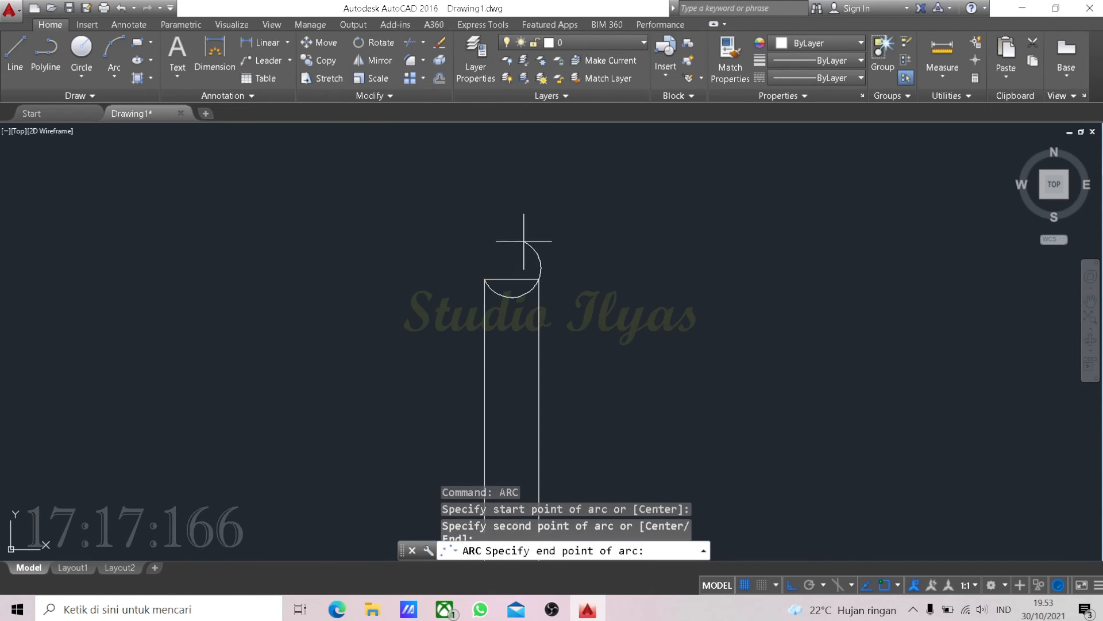
{"action": "scroll", "coordinate": [503, 208], "scroll_direction": "down", "scroll_amount": 5}
{"action": "left_click", "coordinate": [712, 422]}
{"action": "key", "text": "Escape"}
{"action": "scroll", "coordinate": [615, 389], "scroll_direction": "down", "scroll_amount": 1}
- Erase the horizontal helper line between the two door jambs
{"action": "type", "text": "E"}
{"action": "mouse_move", "coordinate": [616, 389]}
{"action": "middle_mouse_down"}
{"action": "mouse_move", "coordinate": [612, 363]}
{"action": "mouse_move", "coordinate": [546, 347]}
{"action": "middle_mouse_up"}
{"action": "key", "text": "Return"}
{"action": "left_click", "coordinate": [594, 411]}
{"action": "key", "text": "Escape"}
{"action": "key", "text": "Escape"}
{"action": "scroll", "coordinate": [573, 286], "scroll_direction": "up", "scroll_amount": 4}
{"action": "scroll", "coordinate": [572, 286], "scroll_direction": "down", "scroll_amount": 3}
{"action": "middle_click_drag", "start_coordinate": [591, 286], "coordinate": [611, 266]}
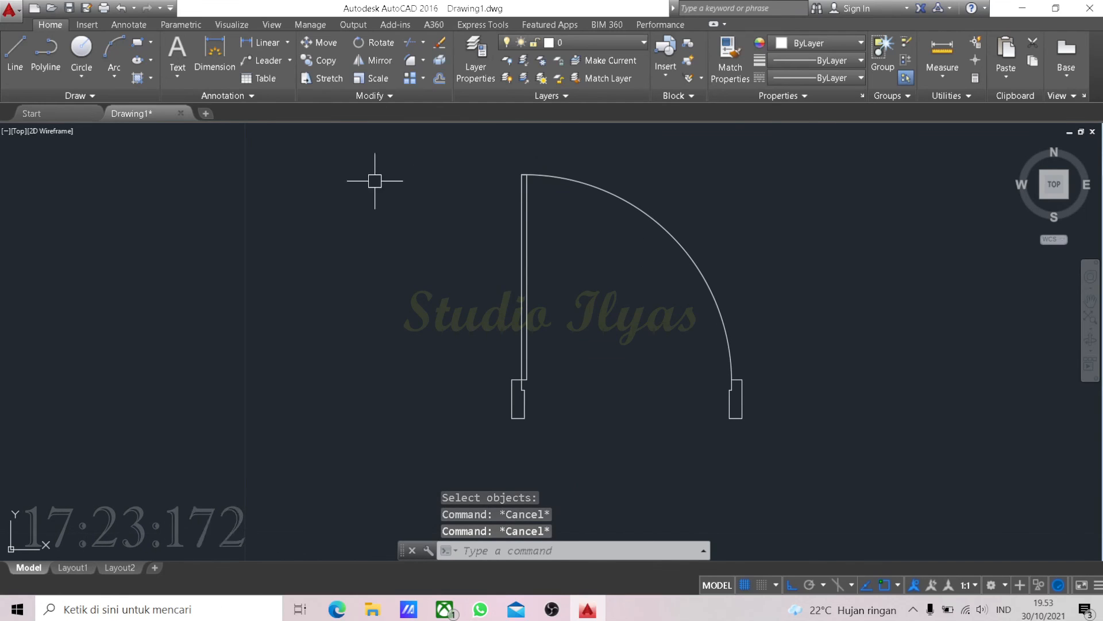
{"action": "middle_click_drag", "start_coordinate": [583, 356], "coordinate": [589, 378]}
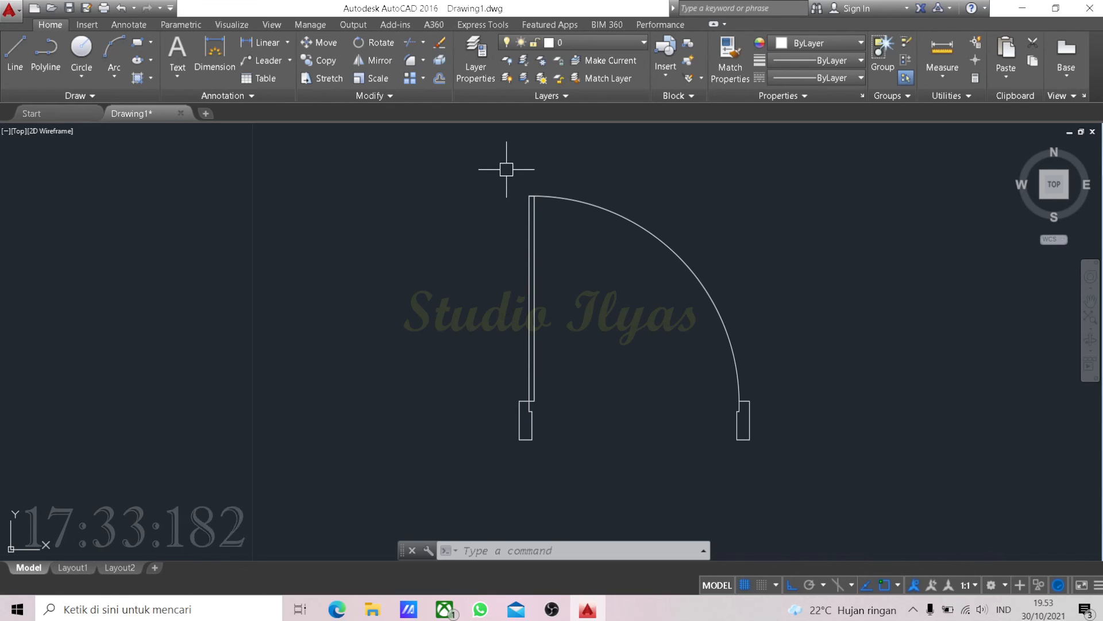
- Assign the whole door drawing, including both jambs, the leaf and the swing arc, to layer KUSEN
{"action": "left_click", "coordinate": [470, 168]}
{"action": "left_click", "coordinate": [813, 479]}
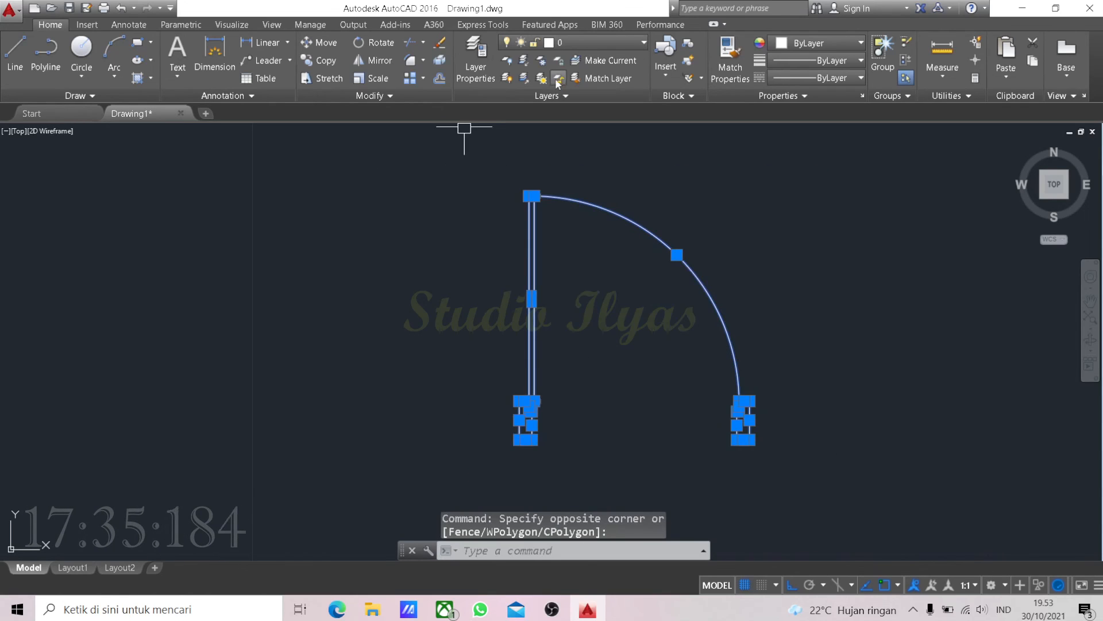
{"action": "left_click", "coordinate": [579, 45]}
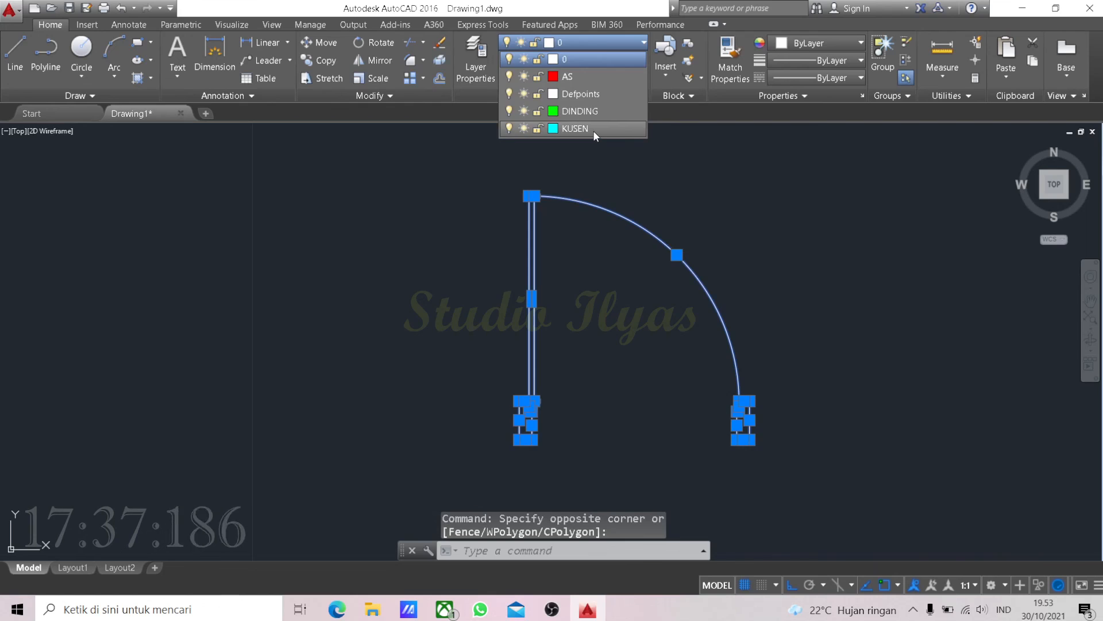
{"action": "left_click", "coordinate": [575, 128]}
{"action": "key", "text": "Escape"}
{"action": "key", "text": "Escape"}
{"action": "scroll", "coordinate": [551, 264], "scroll_direction": "down", "scroll_amount": 5}
{"action": "scroll", "coordinate": [552, 264], "scroll_direction": "up", "scroll_amount": 4}
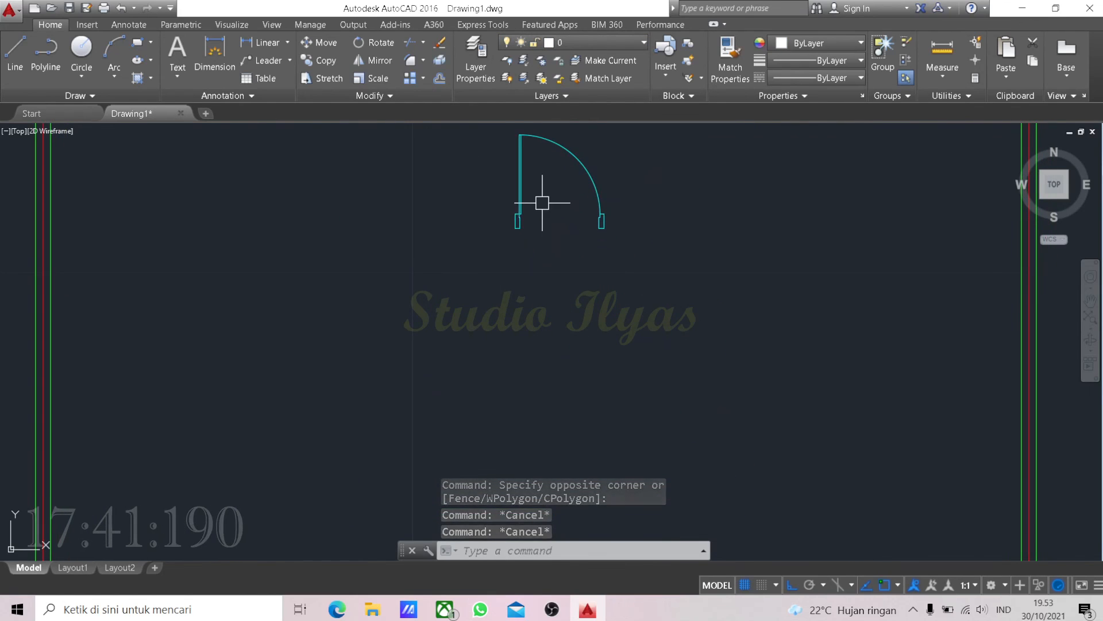
- Move the whole door drawing, including its jambs, onto the square's bottom wall, near the middle of its length
{"action": "type", "text": "m"}
{"action": "middle_click_drag", "start_coordinate": [546, 206], "coordinate": [570, 260]}
{"action": "left_click", "coordinate": [671, 364]}
{"action": "left_click", "coordinate": [510, 164]}
{"action": "key", "text": "space"}
{"action": "left_click", "coordinate": [634, 280]}
{"action": "scroll", "coordinate": [616, 218], "scroll_direction": "down", "scroll_amount": 12}
{"action": "scroll", "coordinate": [625, 247], "scroll_direction": "up", "scroll_amount": 10}
{"action": "scroll", "coordinate": [603, 310], "scroll_direction": "up", "scroll_amount": 8}
{"action": "key", "text": "Escape"}
{"action": "key", "text": "Escape"}
{"action": "scroll", "coordinate": [685, 291], "scroll_direction": "down", "scroll_amount": 4}
{"action": "key", "text": "Escape"}
- Trim the green wall lines and the red centre line between the two door jambs to open the doorway
{"action": "type", "text": "TRIM"}
{"action": "left_click", "coordinate": [440, 369]}
{"action": "scroll", "coordinate": [692, 340], "scroll_direction": "up", "scroll_amount": 4}
{"action": "left_click", "coordinate": [658, 354]}
{"action": "scroll", "coordinate": [719, 330], "scroll_direction": "down", "scroll_amount": 6}
{"action": "key", "text": "space"}
{"action": "left_click", "coordinate": [658, 302]}
{"action": "left_click", "coordinate": [632, 368]}
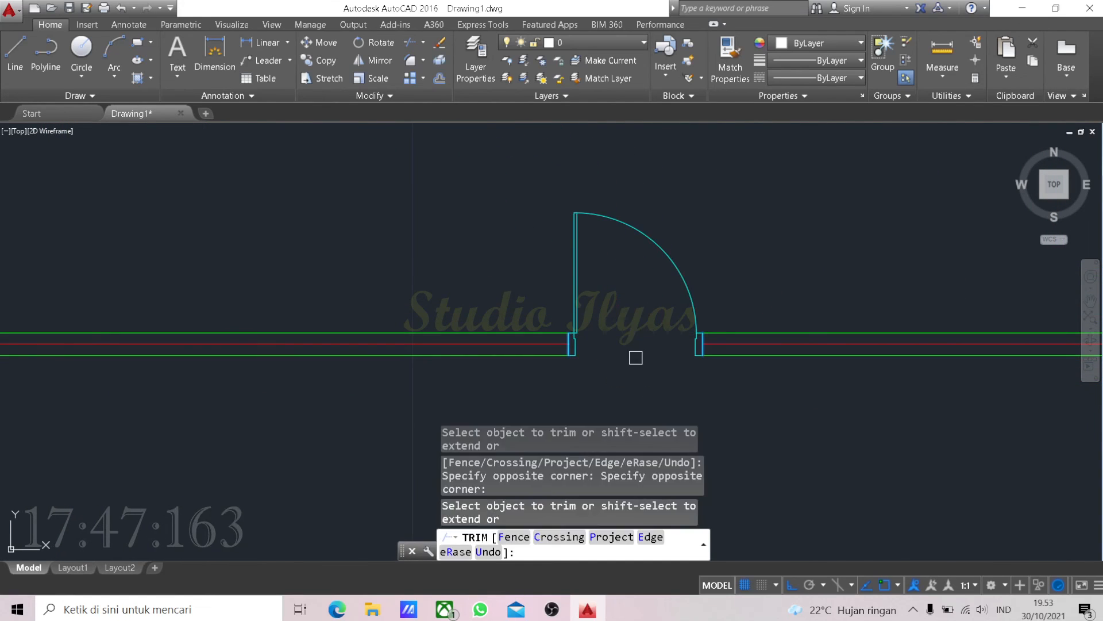
{"action": "key", "text": "Escape"}
{"action": "scroll", "coordinate": [575, 331], "scroll_direction": "down", "scroll_amount": 6}
{"action": "scroll", "coordinate": [544, 357], "scroll_direction": "up", "scroll_amount": 4}
{"action": "middle_click_drag", "start_coordinate": [641, 296], "coordinate": [665, 379]}
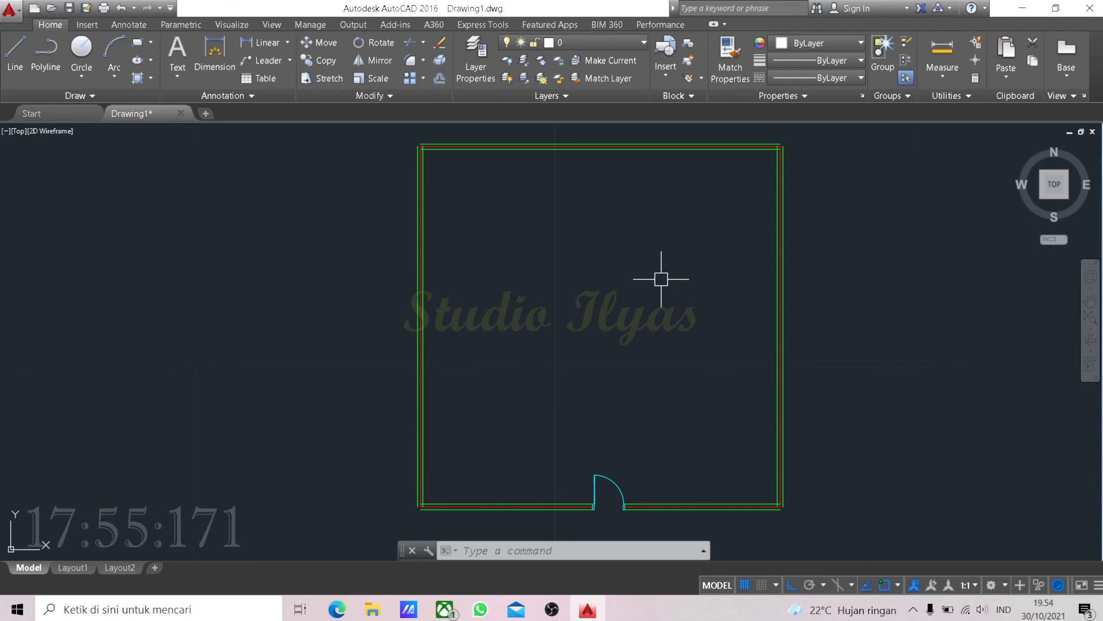
{"action": "middle_click_drag", "start_coordinate": [699, 329], "coordinate": [657, 327]}
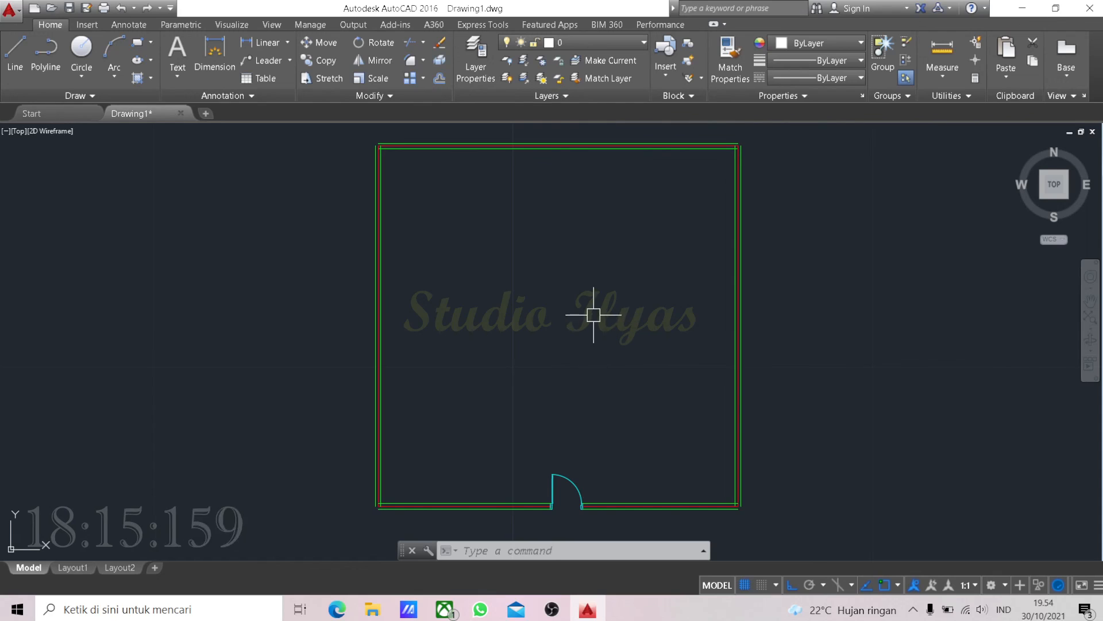
{"action": "mouse_move", "coordinate": [563, 320]}
{"action": "middle_mouse_down"}
{"action": "mouse_move", "coordinate": [563, 332]}
{"action": "mouse_move", "coordinate": [569, 323]}
{"action": "mouse_move", "coordinate": [583, 331]}
{"action": "middle_mouse_up"}
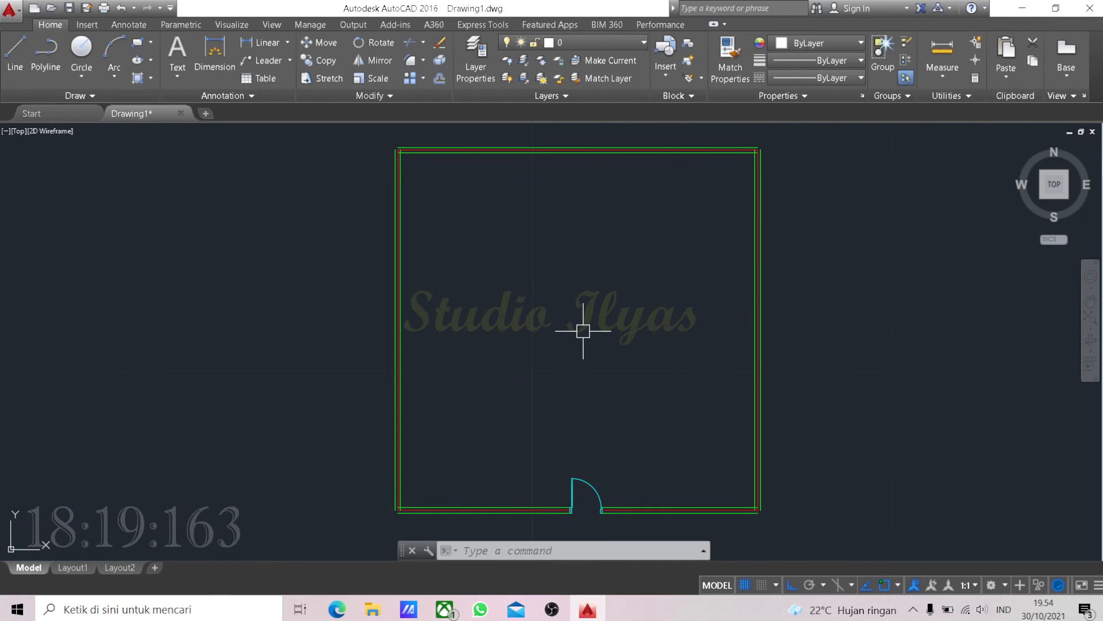
{"action": "middle_click_drag", "start_coordinate": [631, 320], "coordinate": [617, 314]}
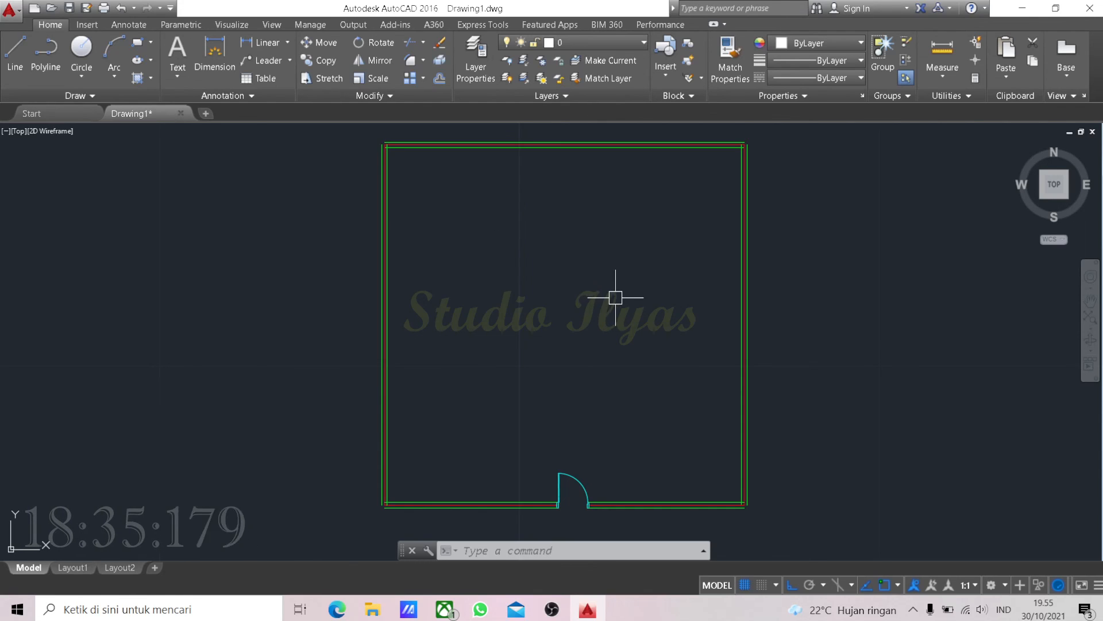
{"action": "middle_click_drag", "start_coordinate": [616, 297], "coordinate": [594, 296]}
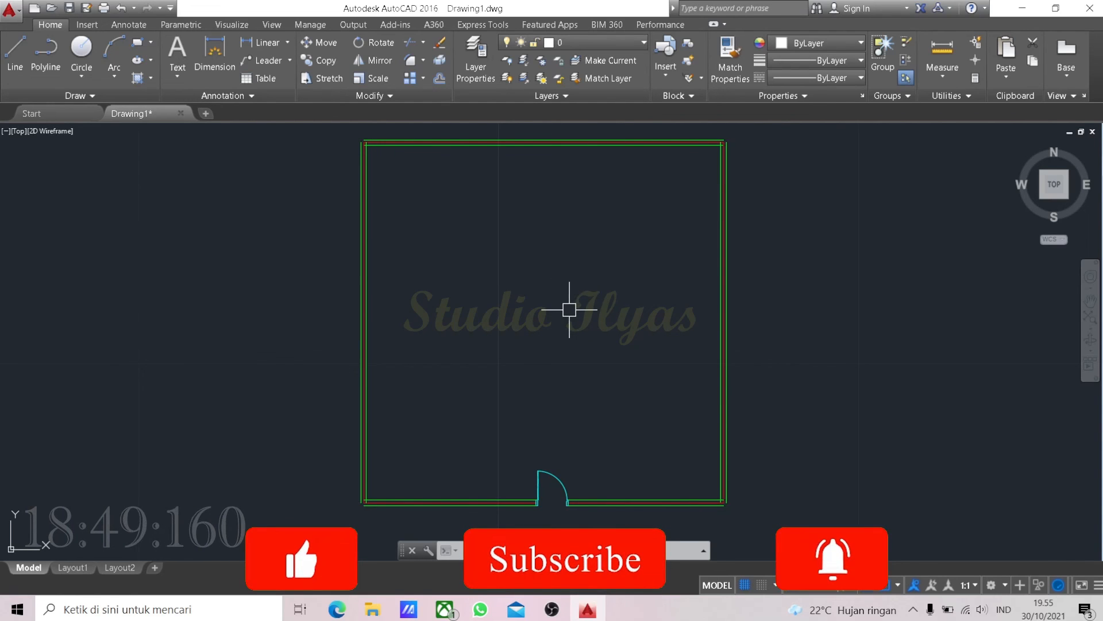
{"action": "middle_click_drag", "start_coordinate": [570, 305], "coordinate": [573, 320]}
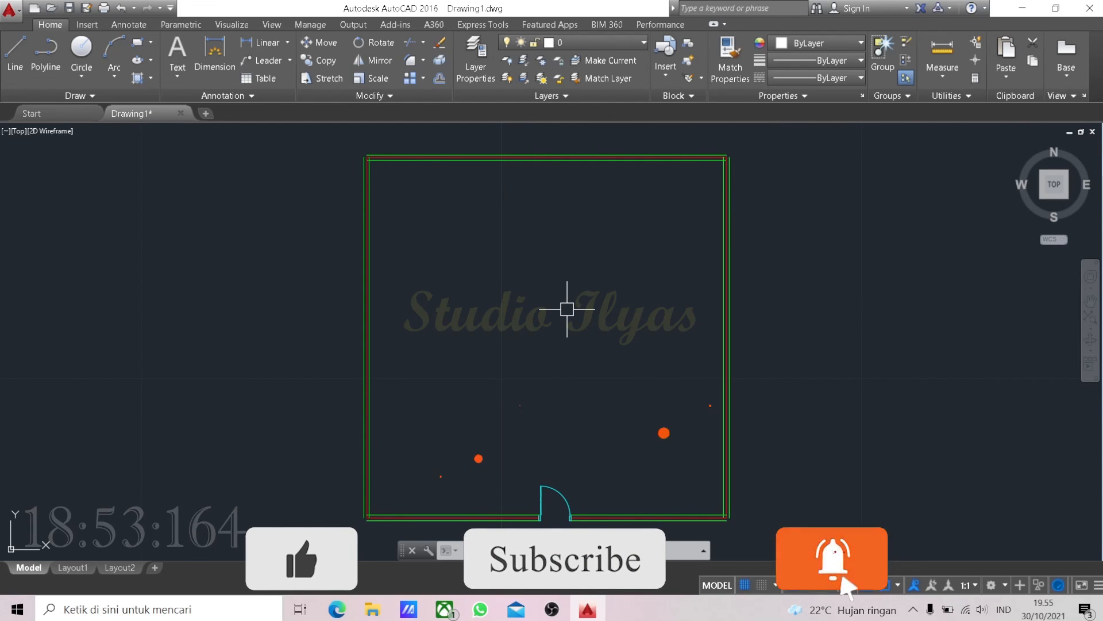
{"action": "middle_click_drag", "start_coordinate": [581, 319], "coordinate": [583, 316]}
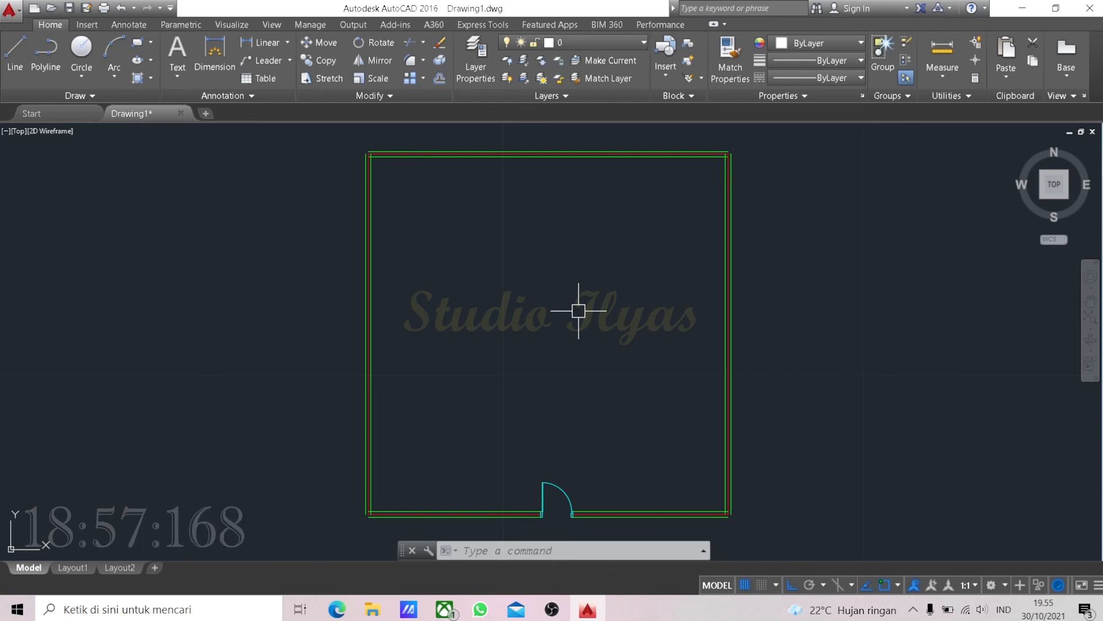
{"action": "scroll", "coordinate": [619, 225], "scroll_direction": "down", "scroll_amount": 1}
{"action": "scroll", "coordinate": [619, 222], "scroll_direction": "up", "scroll_amount": 1}
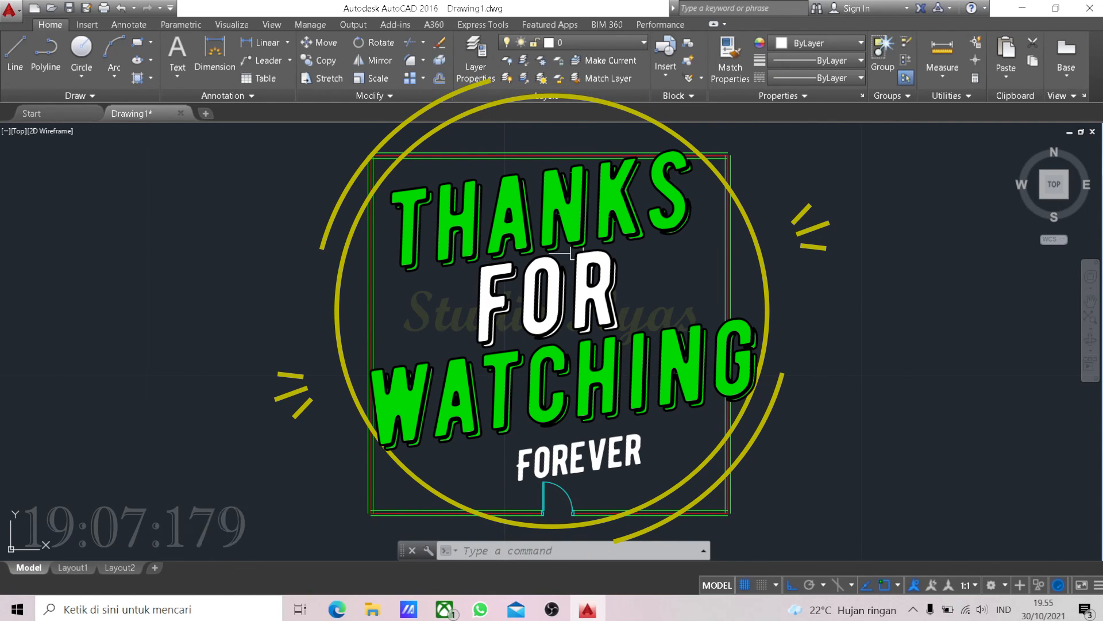
- Minimize the AutoCAD window to show the desktop
{"action": "left_click", "coordinate": [1022, 11]}
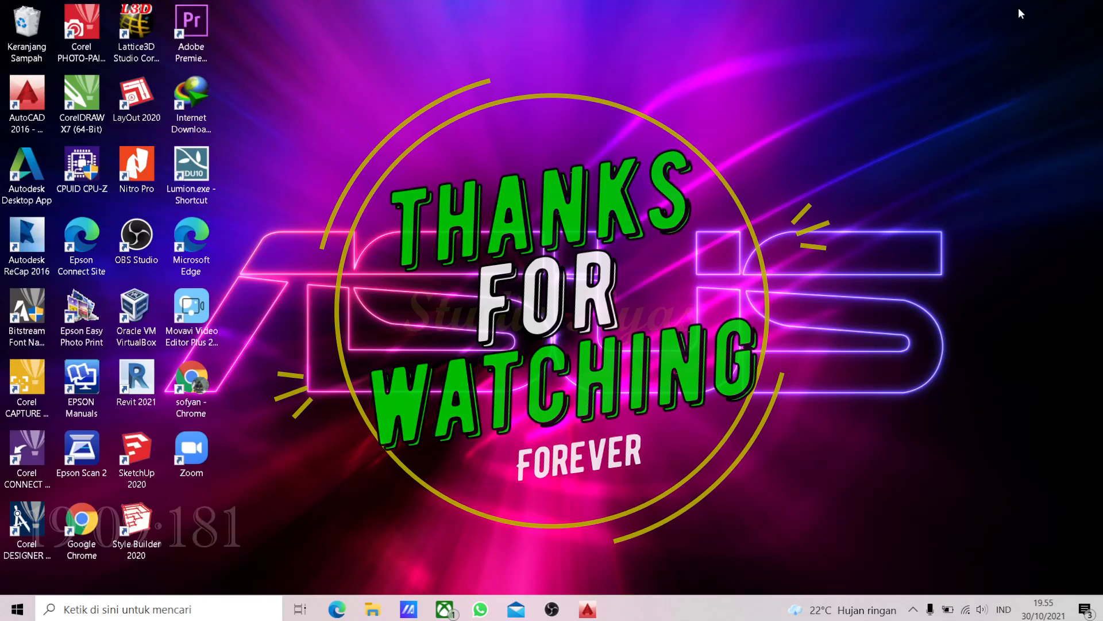